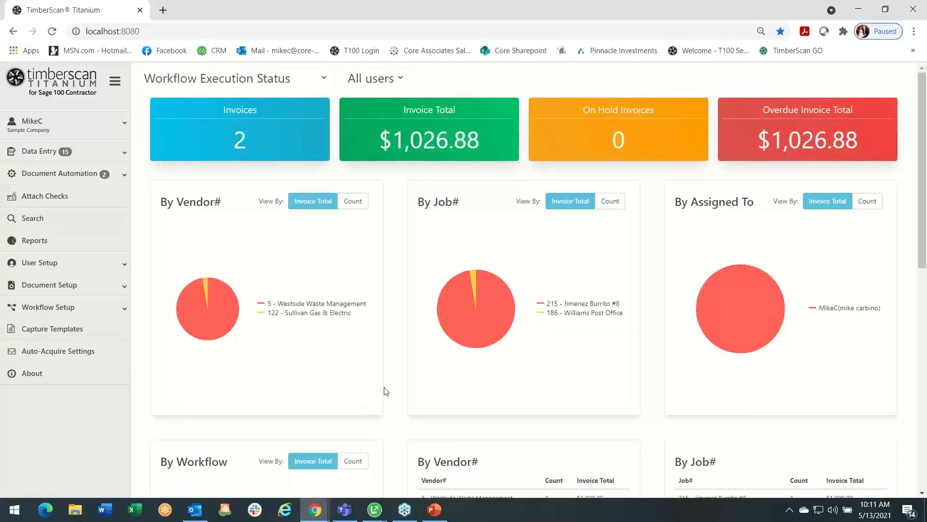
Examine the dashboard's invoice charts and tables by vendor, job, assignee, workflow, due date and discount date
mouse_move(311, 511)
mouse_move(230, 310)
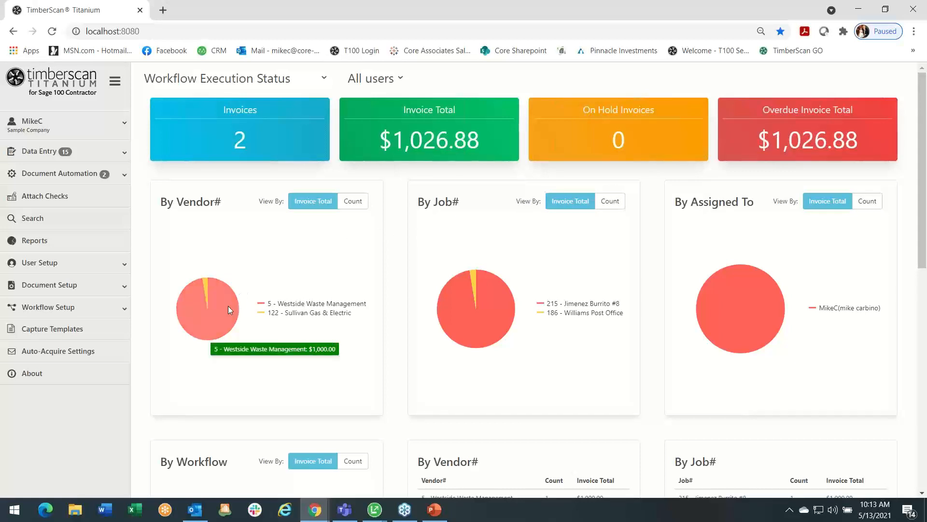
mouse_move(207, 291)
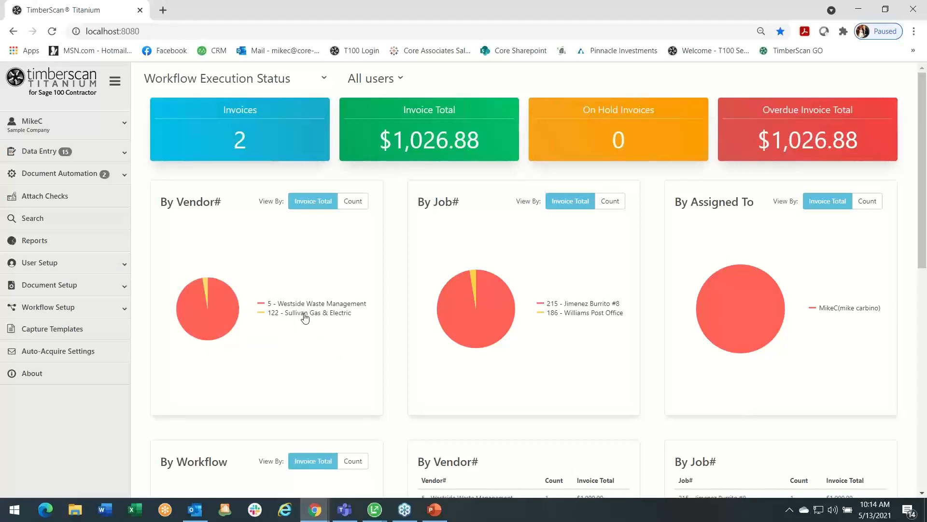
mouse_move(510, 306)
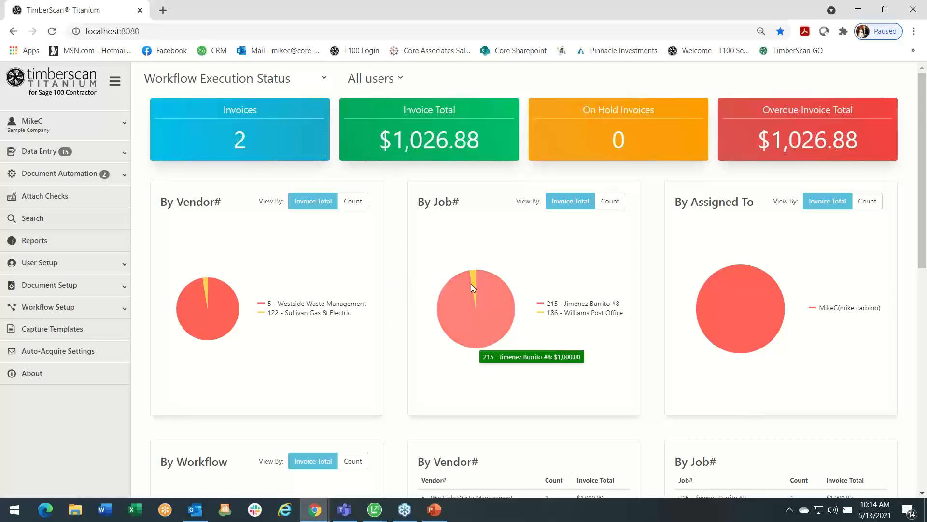
mouse_move(475, 283)
mouse_move(756, 292)
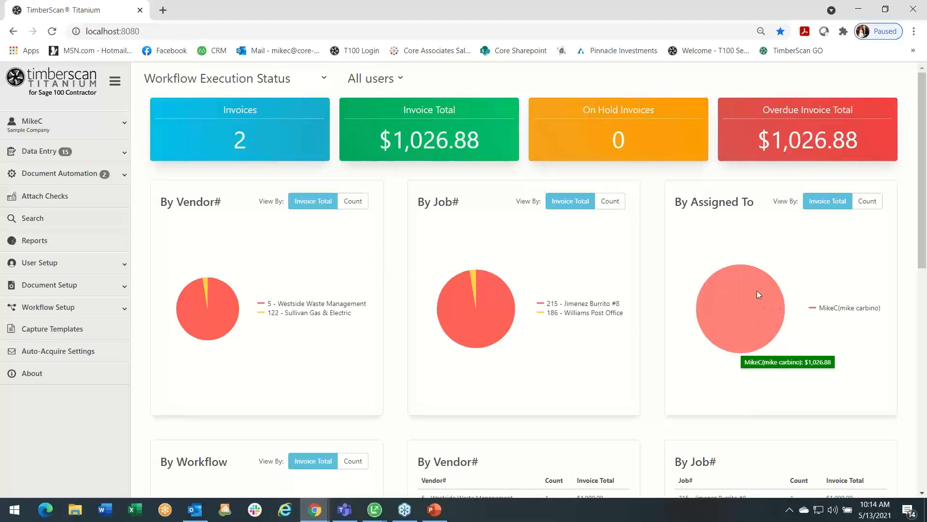
scroll(714, 260, down, 5)
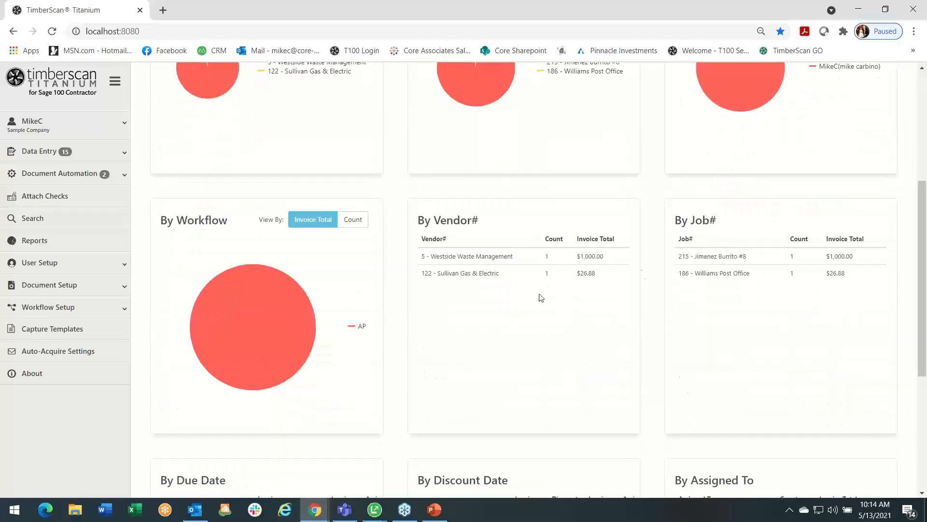
mouse_move(295, 322)
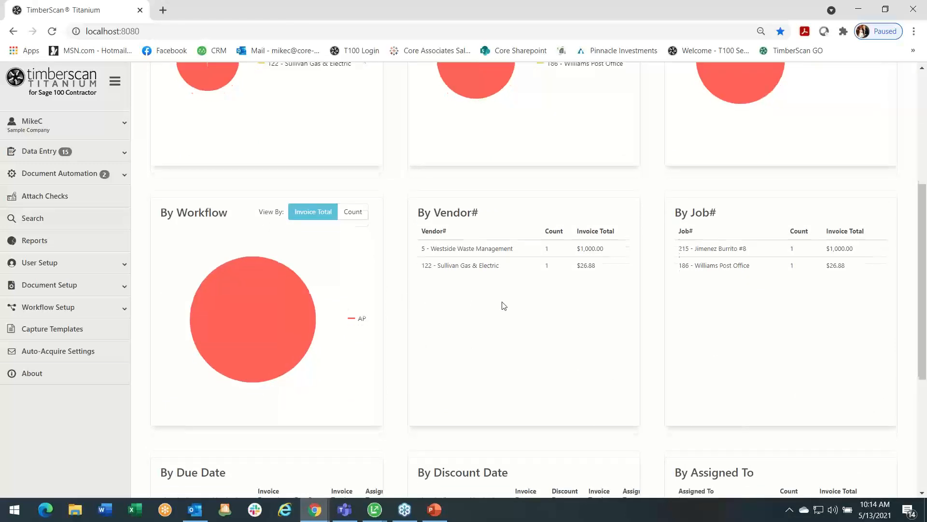
scroll(501, 304, down, 5)
scroll(498, 305, down, 1)
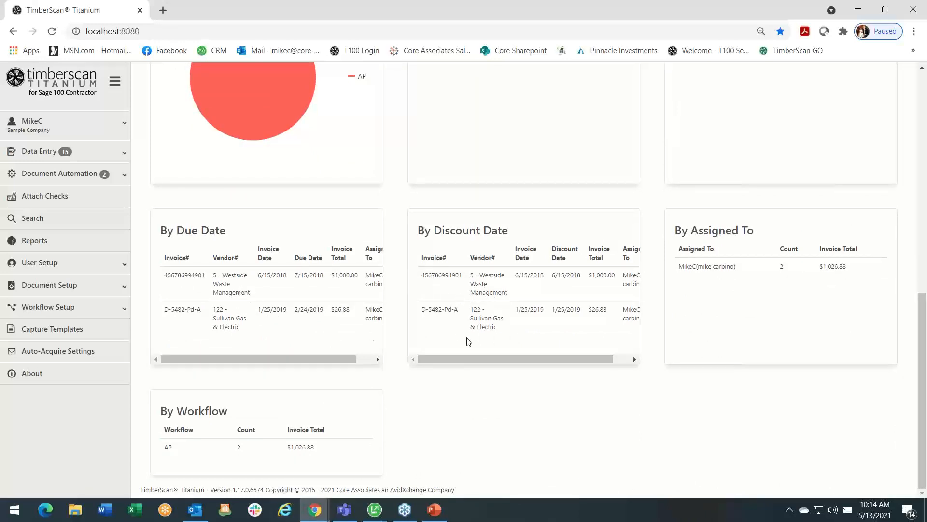
scroll(472, 331, up, 5)
mouse_move(472, 327)
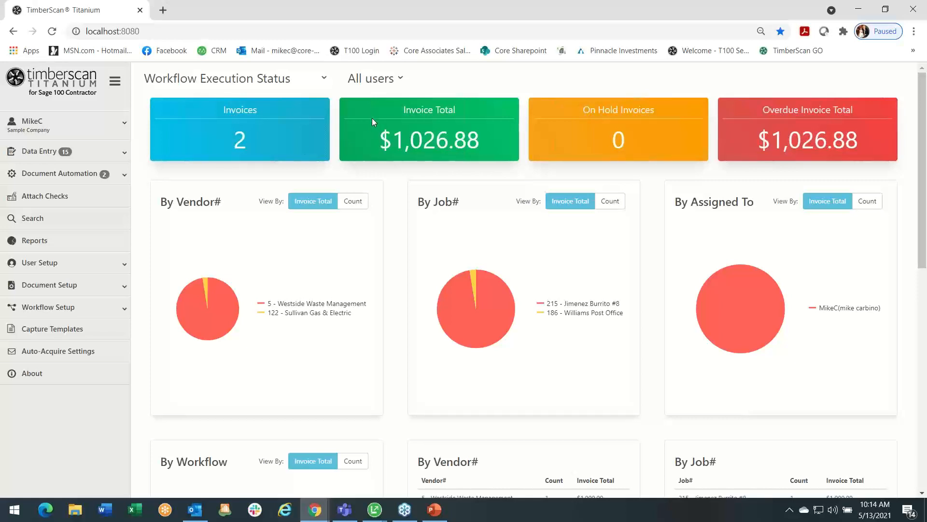
Filter the Workflow Execution Status dashboard to a single user, and return it to all users
click(399, 78)
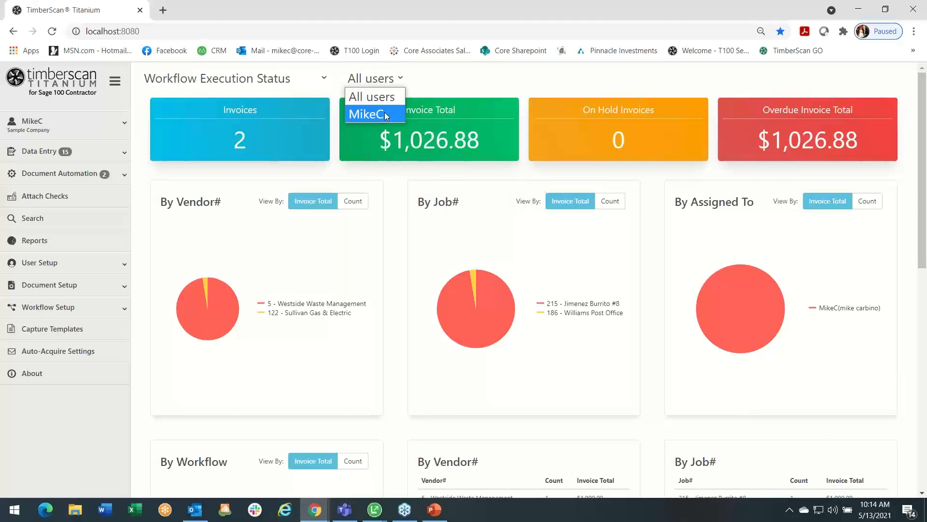
click(385, 115)
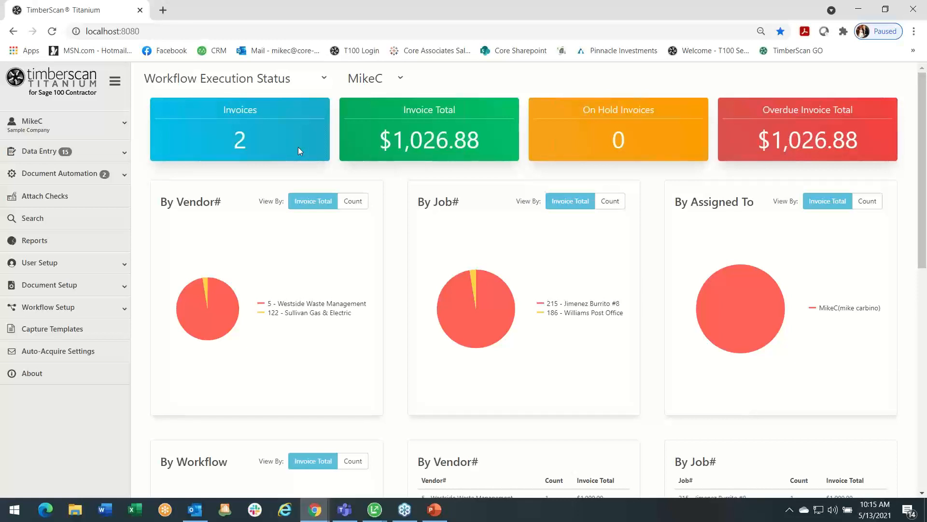
mouse_move(718, 312)
click(400, 79)
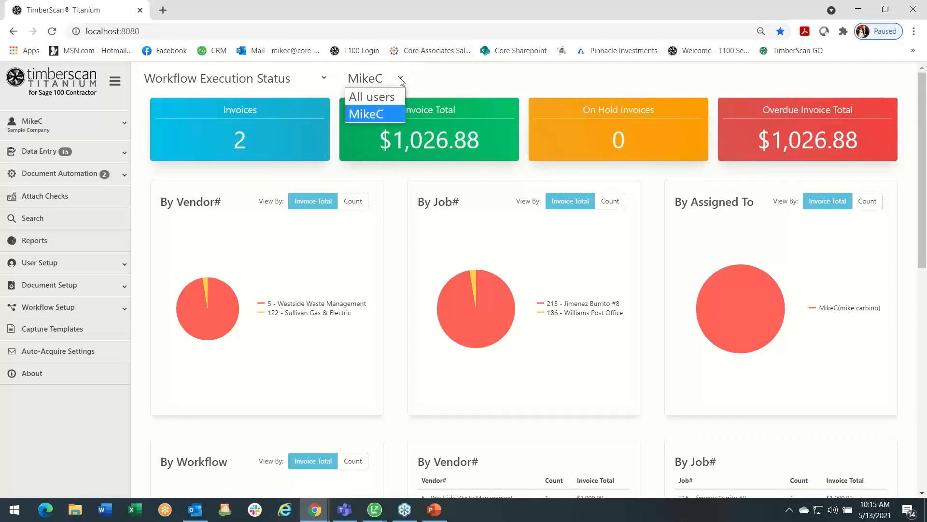
click(377, 97)
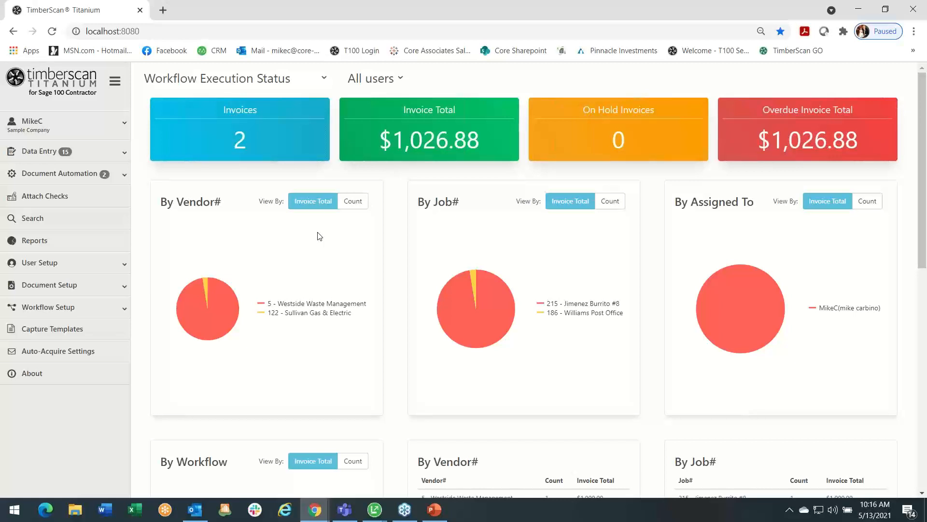
Open the Acquire page for data entry and set the data entry group to DEG and the image type to Invoice
click(114, 155)
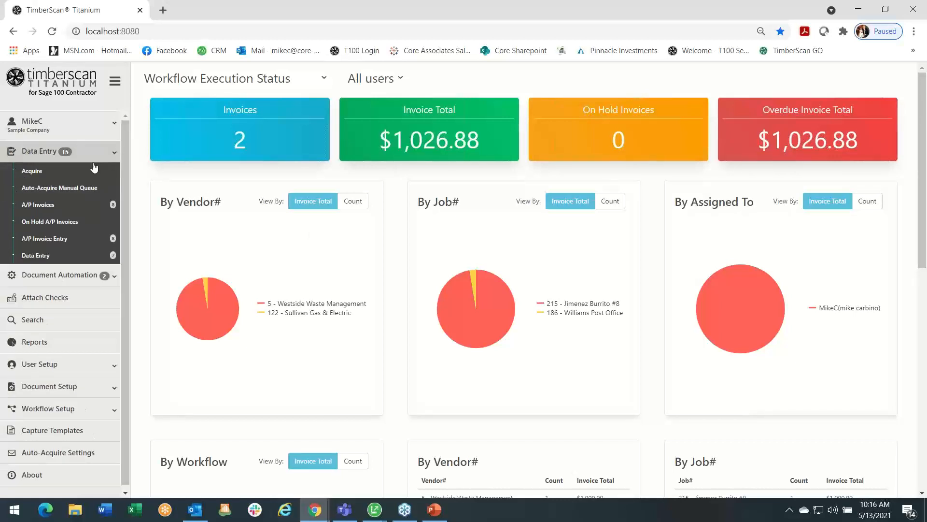
click(39, 172)
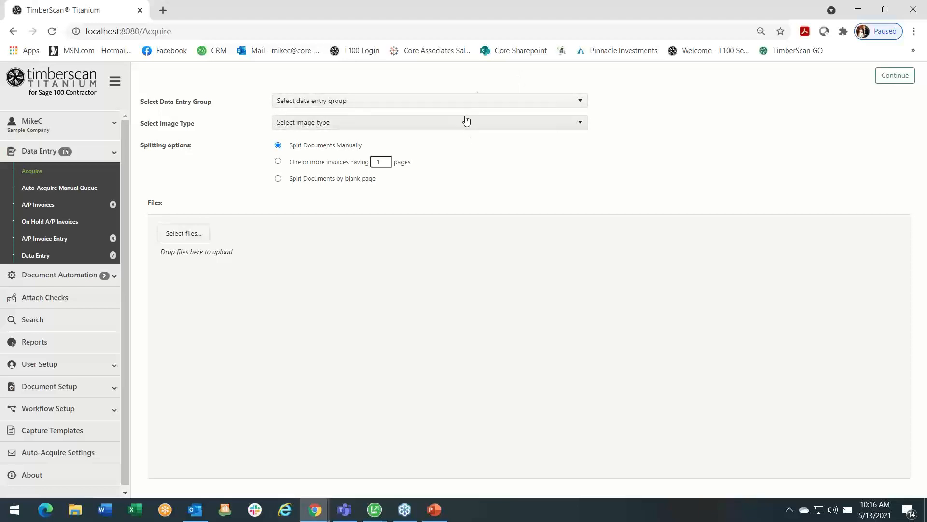
click(580, 105)
click(564, 129)
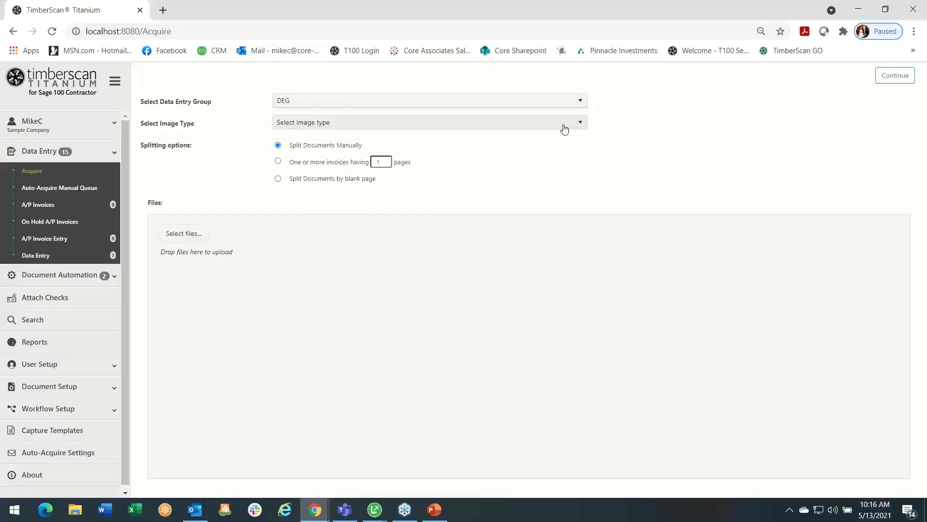
click(574, 128)
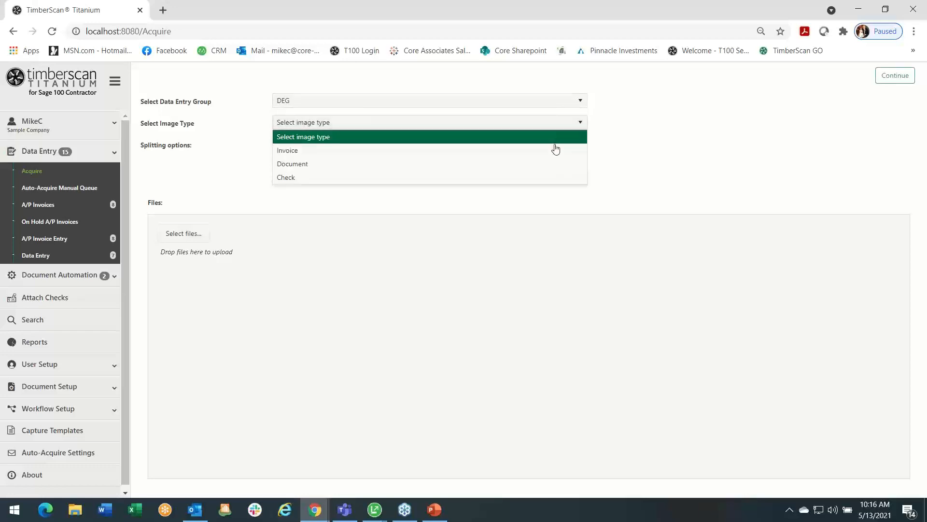
click(556, 153)
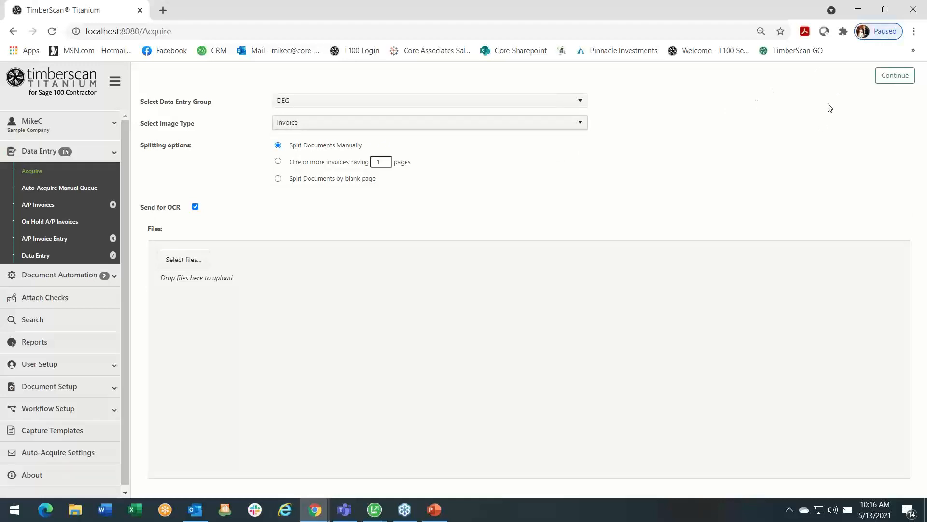
Add SCS 2 Page Invoice.pdf from the desktop to the upload files and continue to the document preview
click(885, 10)
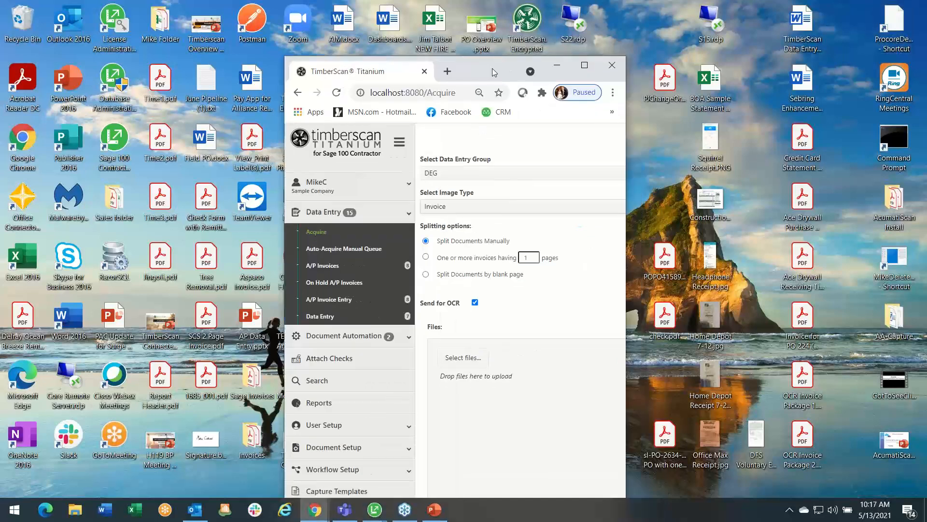
drag(492, 68, 496, 30)
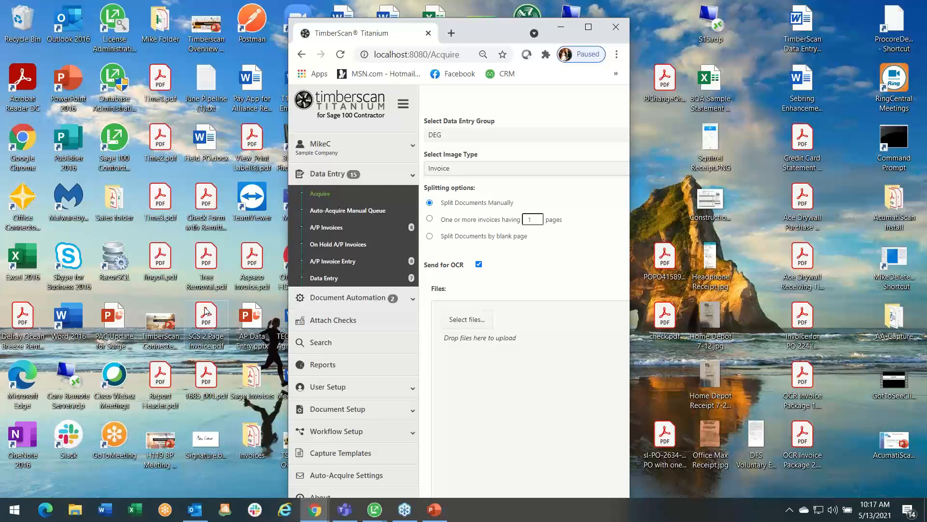
drag(205, 310, 514, 376)
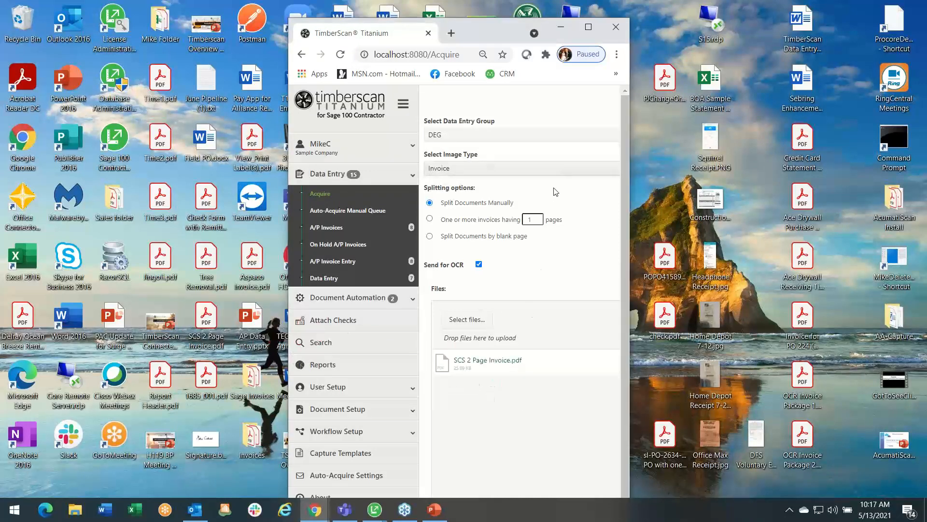
click(589, 27)
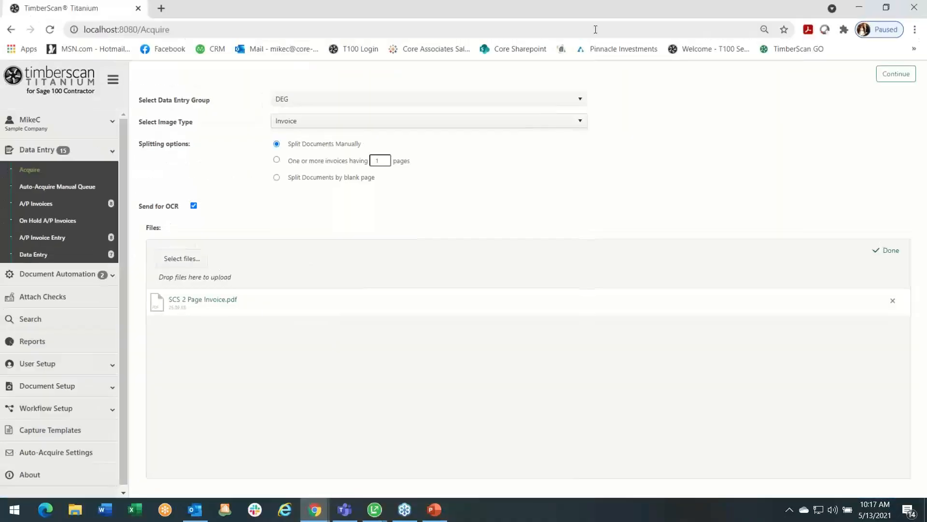
click(889, 81)
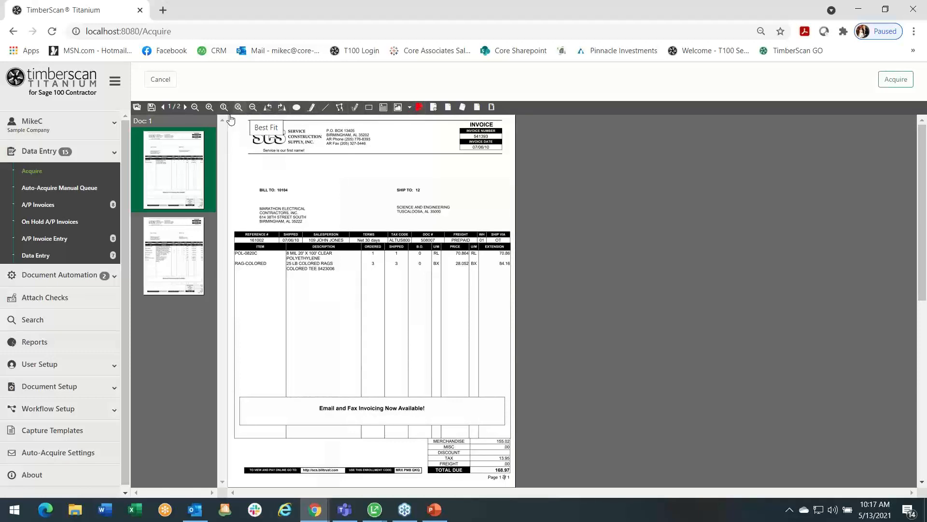
Enlarge the invoice preview and compare the invoices on its two pages
click(208, 107)
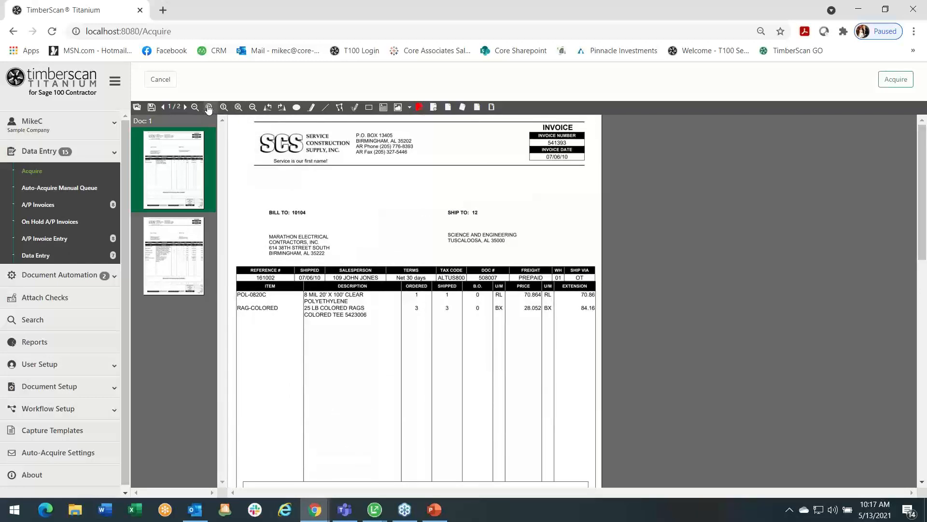
click(208, 107)
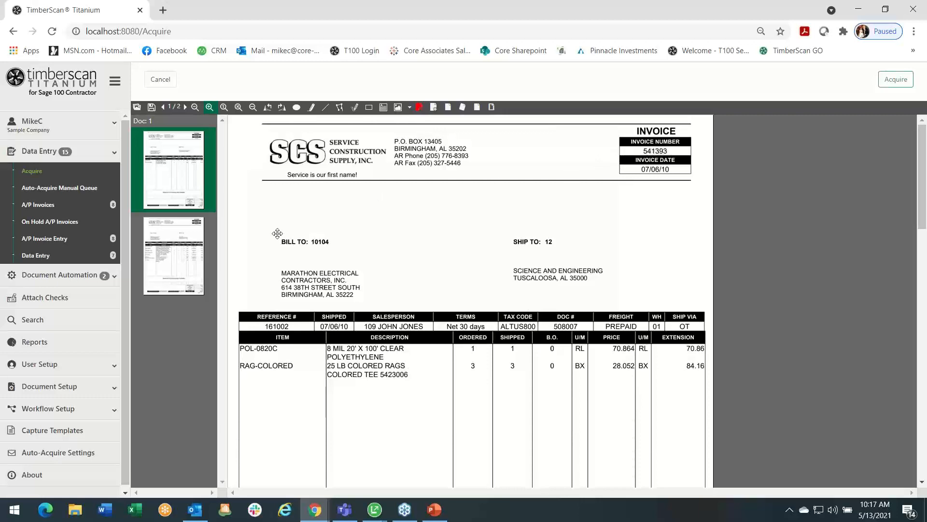
click(173, 249)
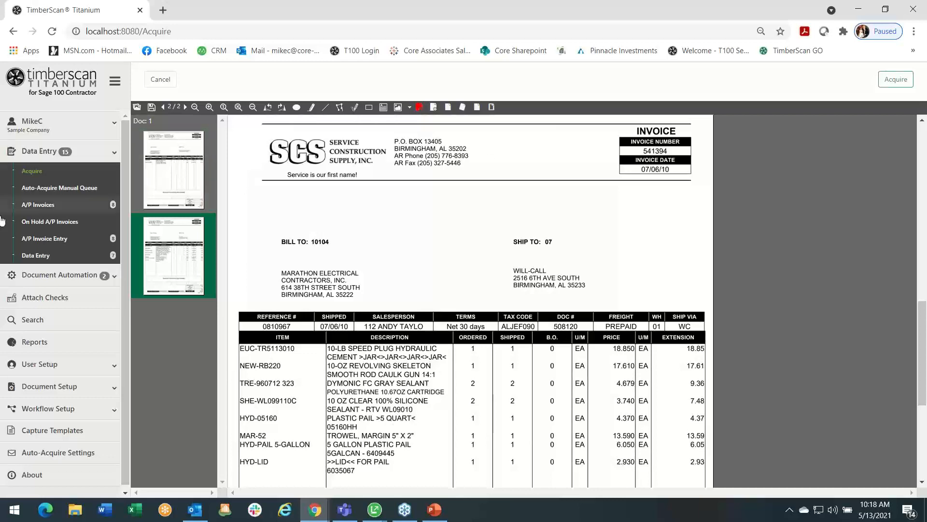
click(187, 175)
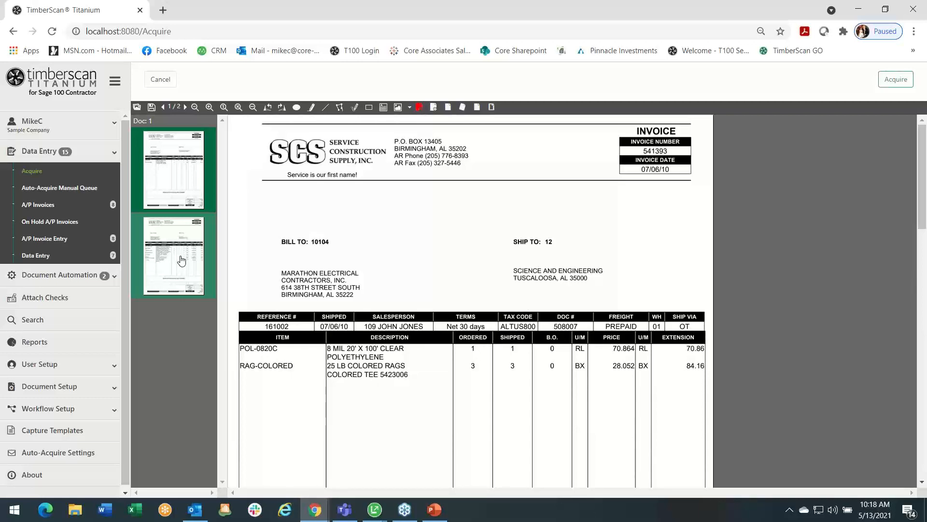
Split the second page of the invoice file into its own document, and cancel the acquisition
click(181, 256)
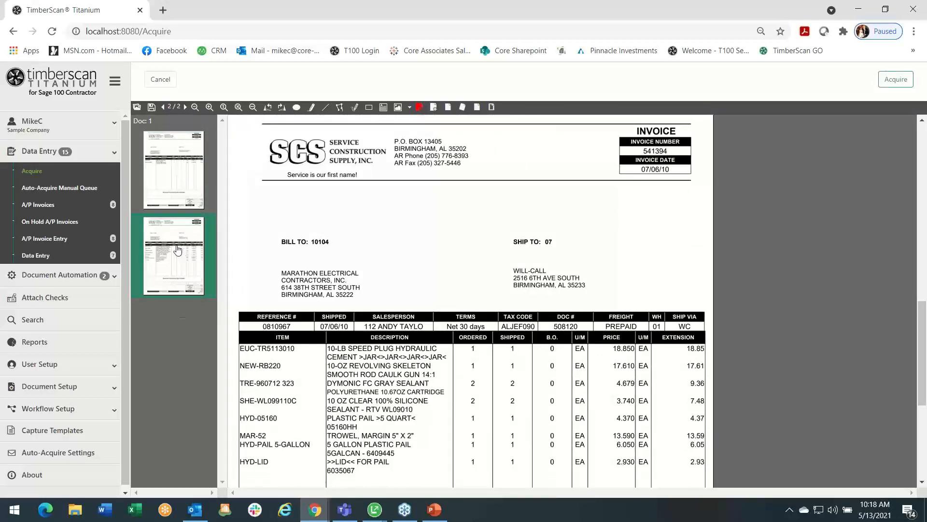
click(191, 299)
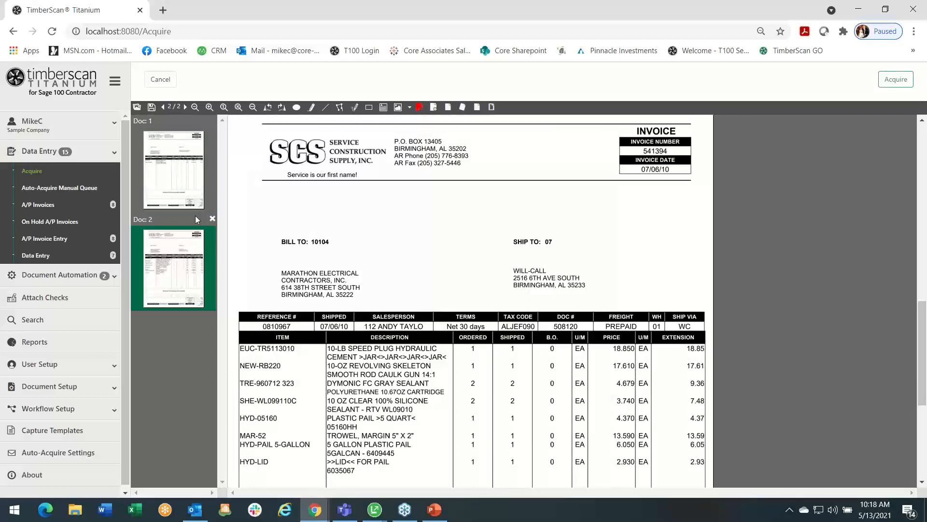
click(165, 84)
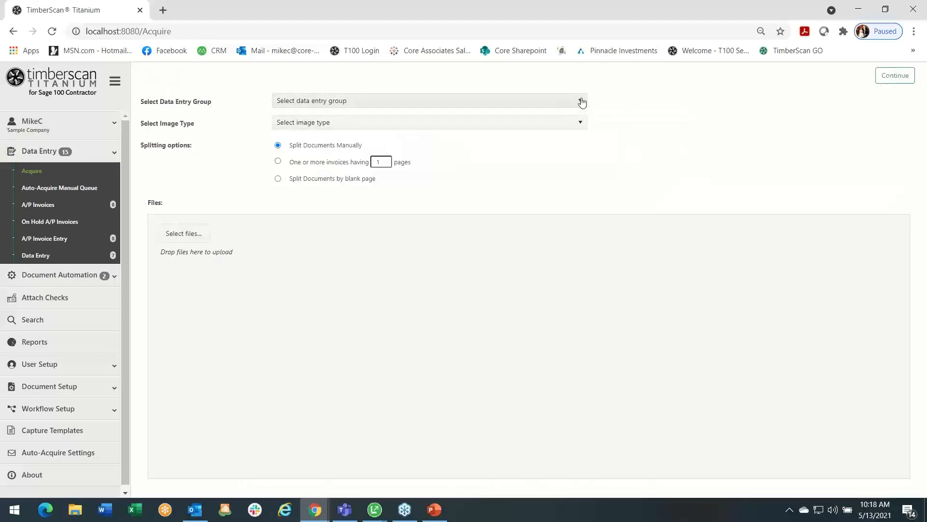
Set the data entry group to DEG and the image type to Invoice for a new acquisition
click(579, 101)
click(541, 129)
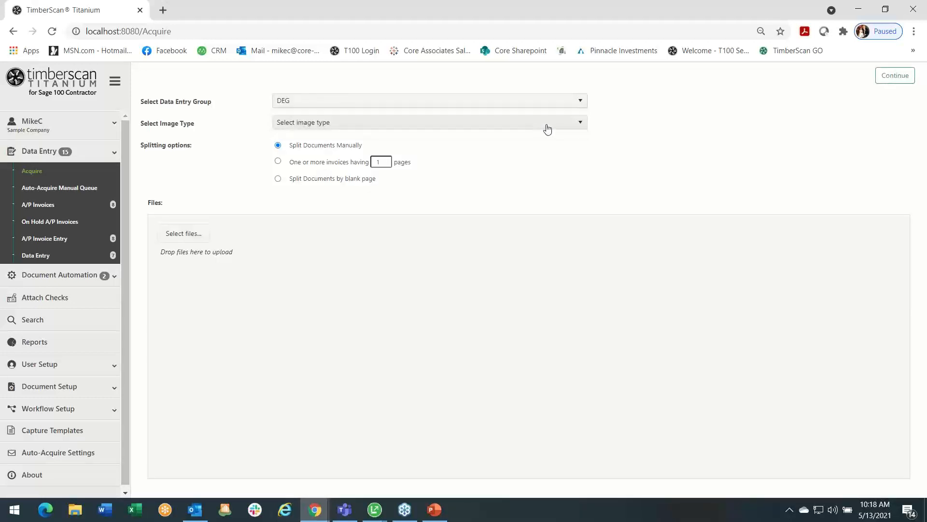
click(579, 123)
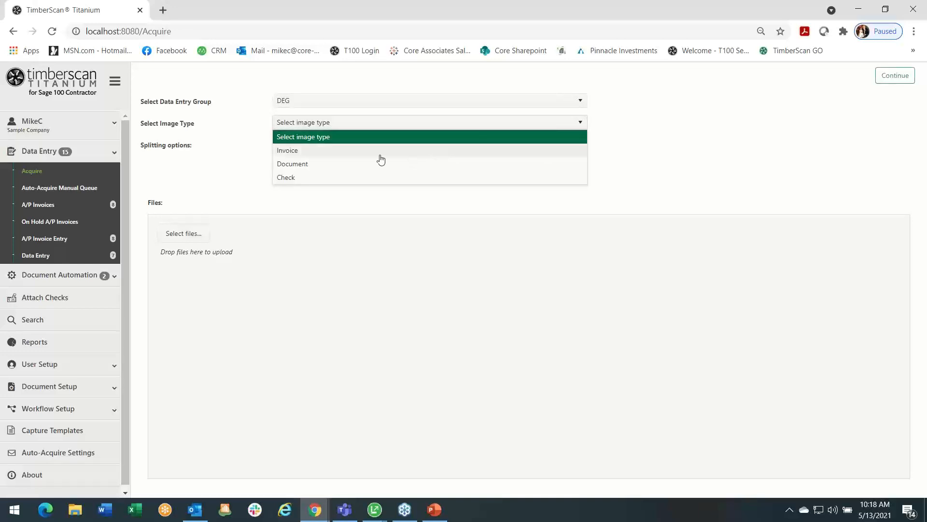
click(308, 151)
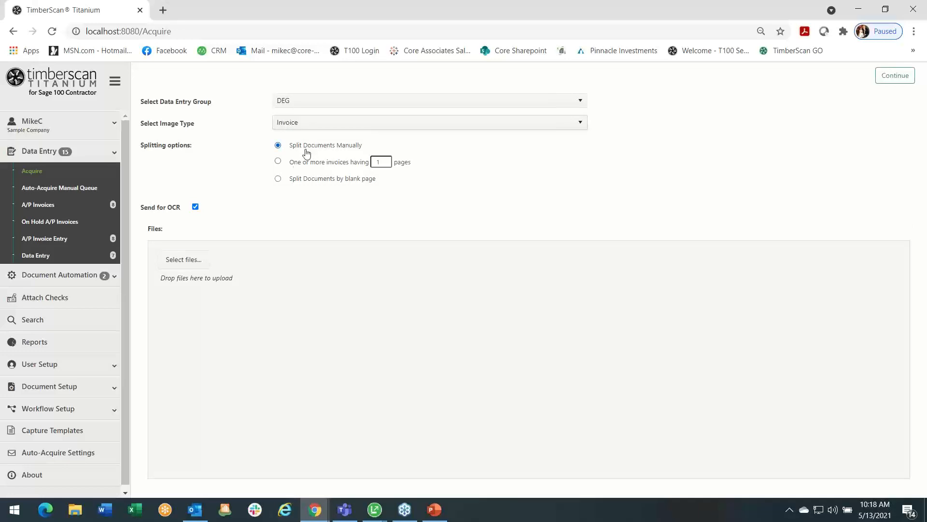
Add 2_payne.pdf, 5_clean.pdf, 10_wright.pdf and 32_ellis.pdf from the Invoices > AP Capture Invoices folder to the upload files
click(190, 261)
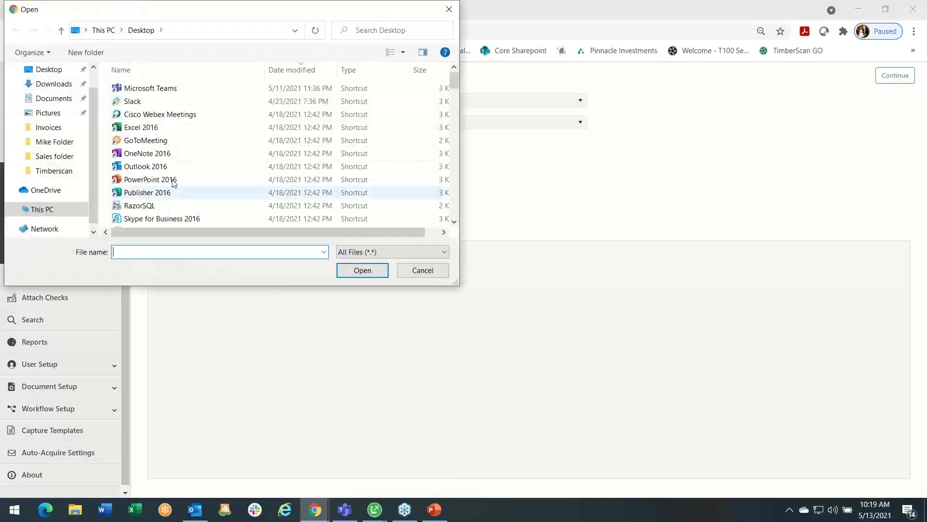
click(58, 128)
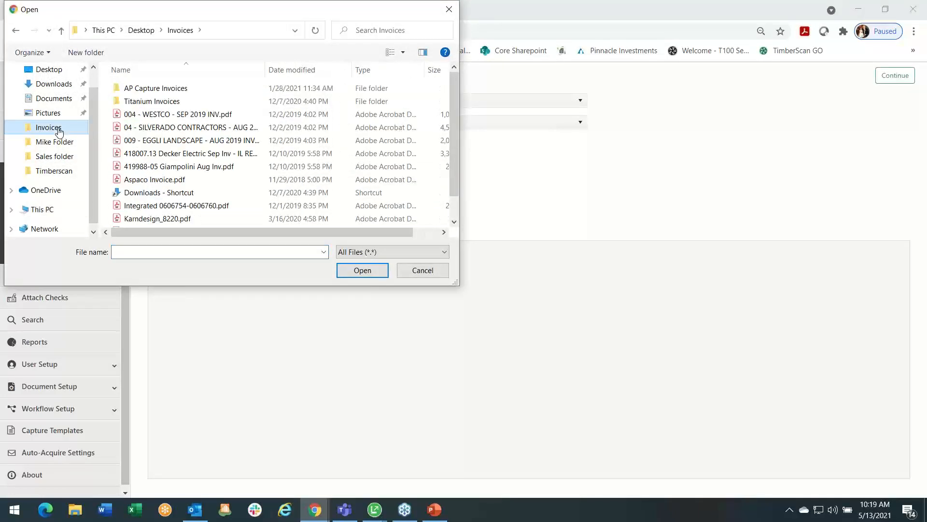
double_click(164, 90)
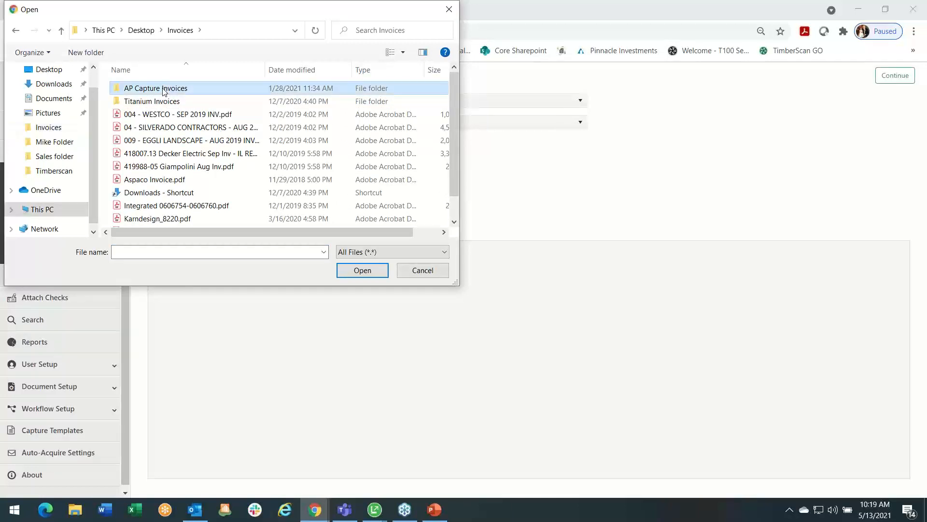
click(148, 106)
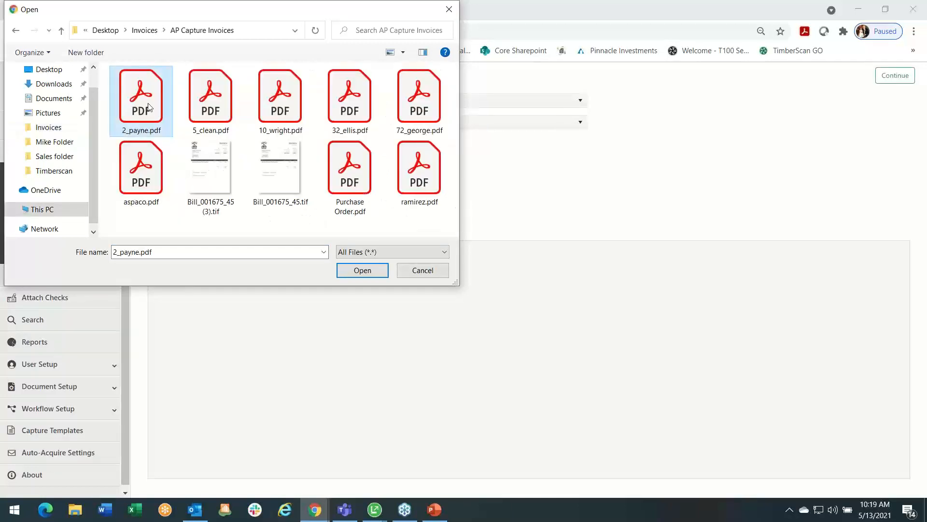
key(shift+Right)
key(shift+Right)
key(shift+Right)
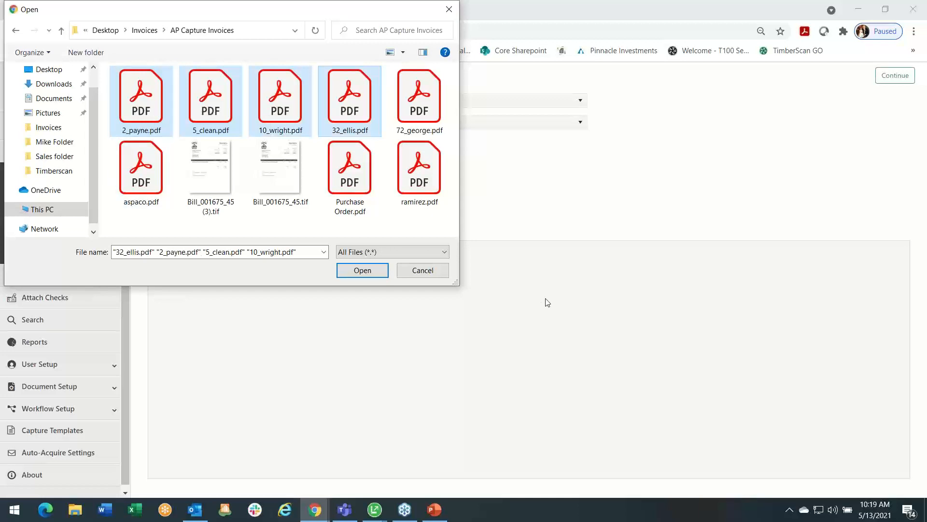
click(340, 270)
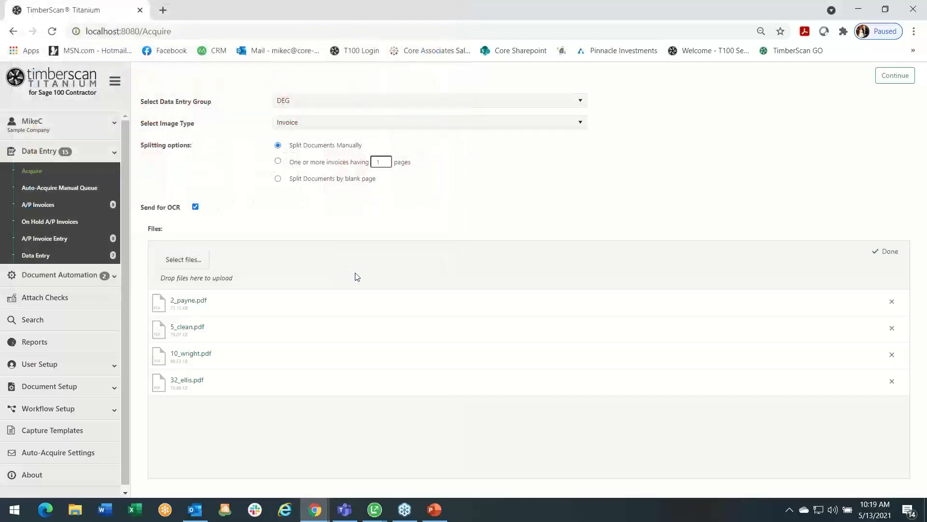
Continue to the document preview and view the second and third invoice documents
click(894, 76)
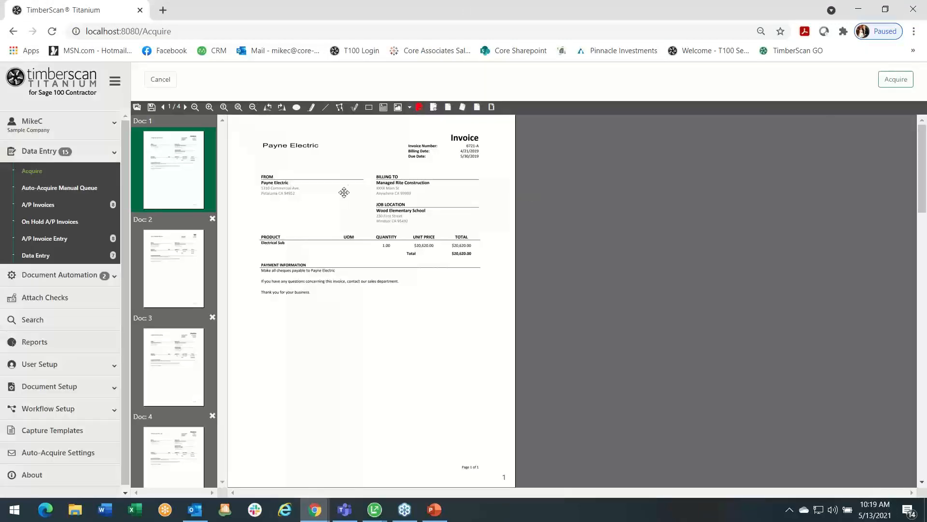
click(157, 277)
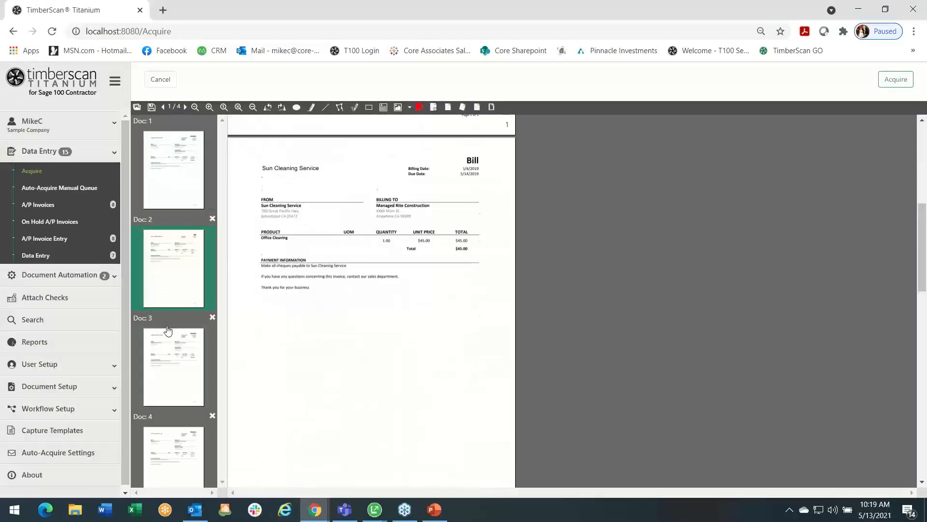
click(167, 360)
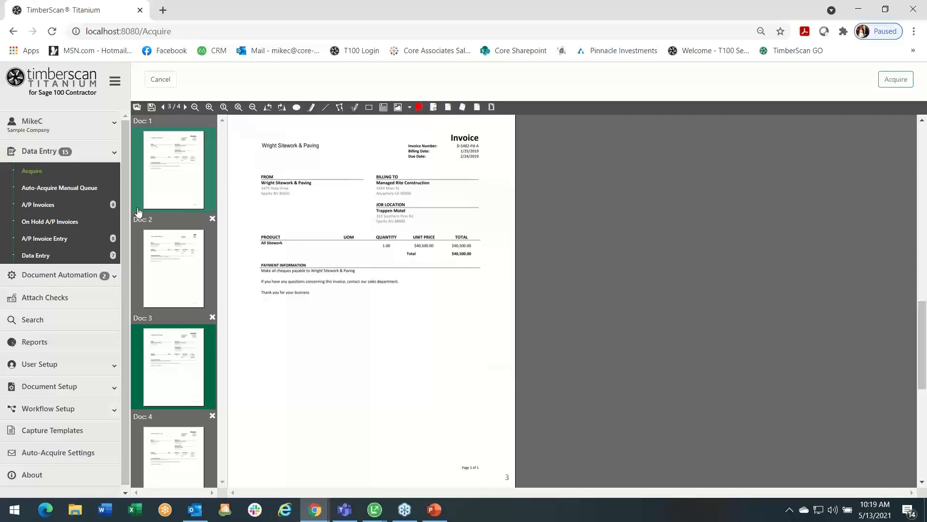
Restart the acquisition with data entry group DEG and image type Invoice
click(37, 175)
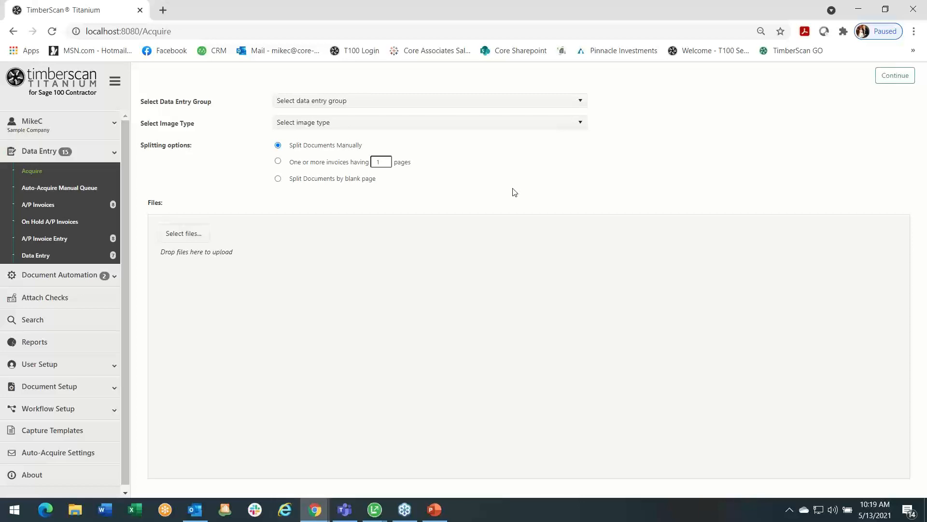
click(581, 100)
click(520, 128)
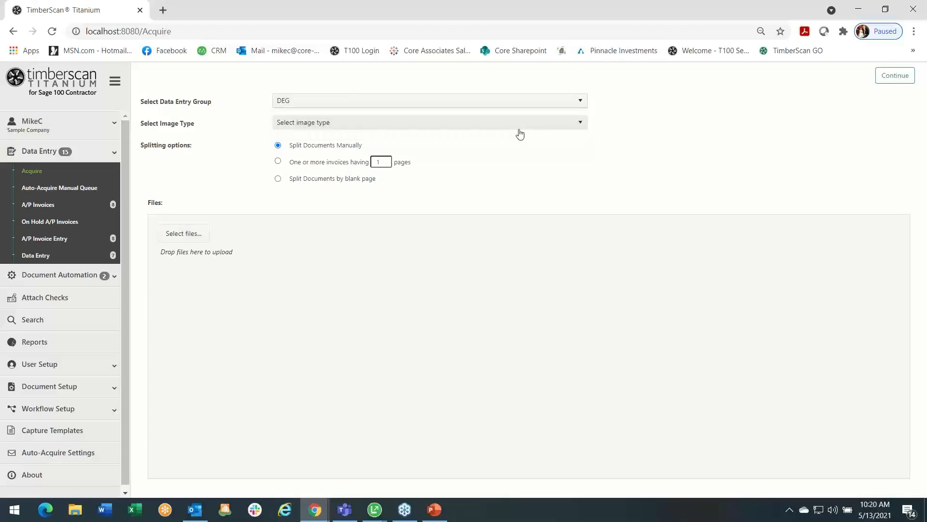
click(572, 123)
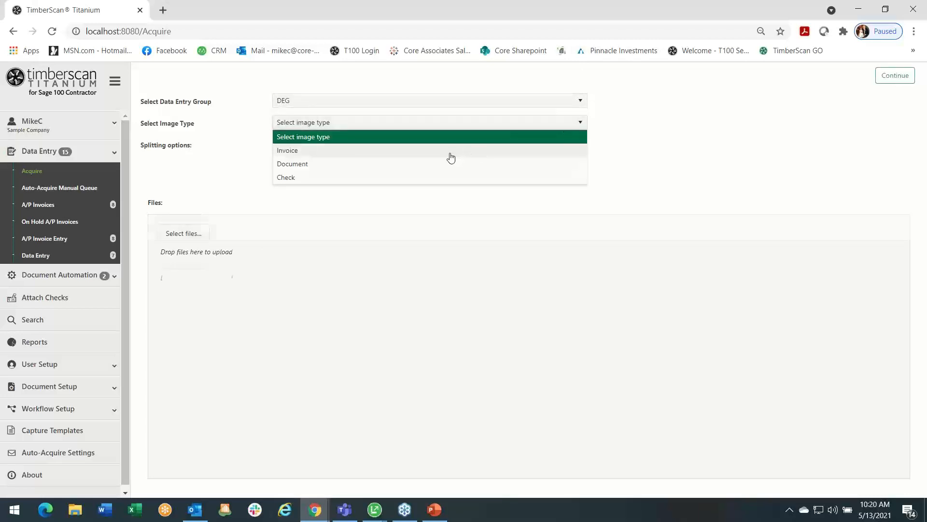
click(452, 156)
Upload 2_payne.pdf, 5_clean.pdf, 10_wright.pdf and 32_ellis.pdf again with Send for OCR enabled, and continue to the document preview
click(186, 261)
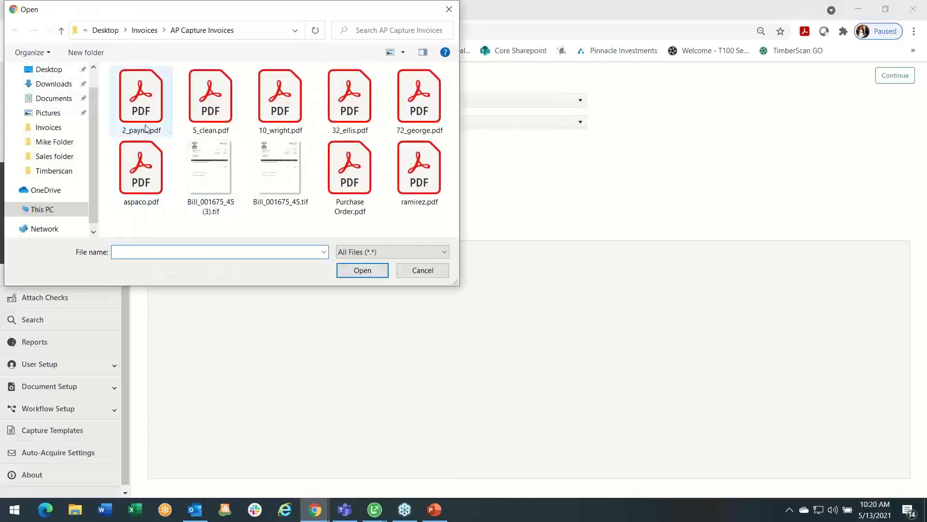
click(161, 115)
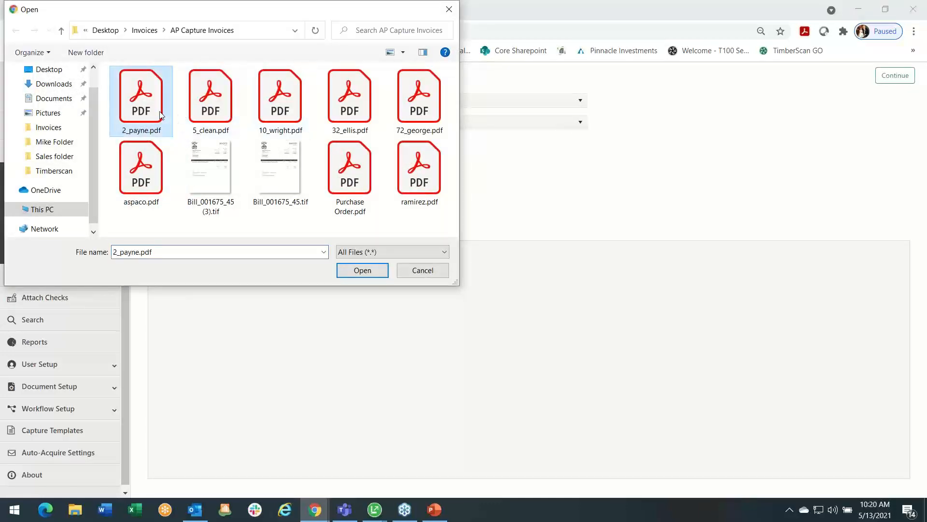
key(shift+Right)
key(shift+Right)
key(shift+Right)
click(161, 115)
key(shift+Right)
key(shift+Right)
key(shift+Right)
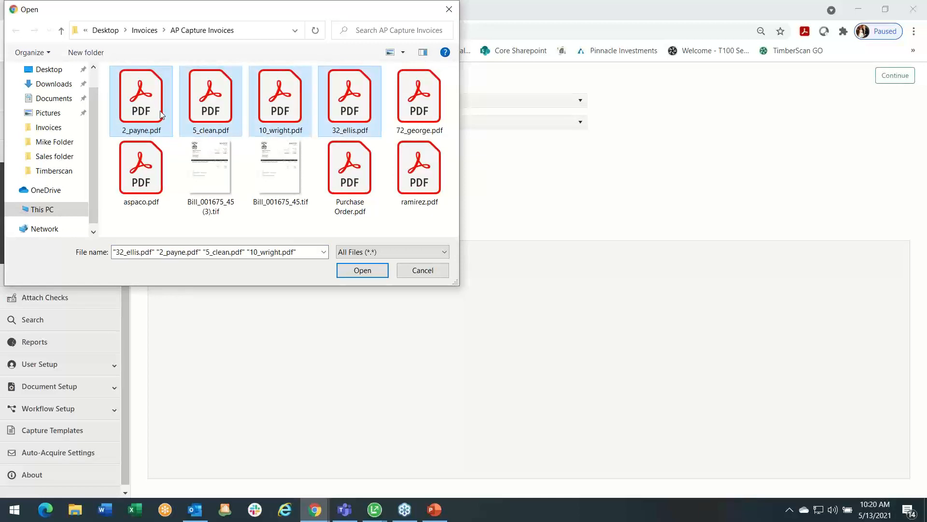
click(363, 271)
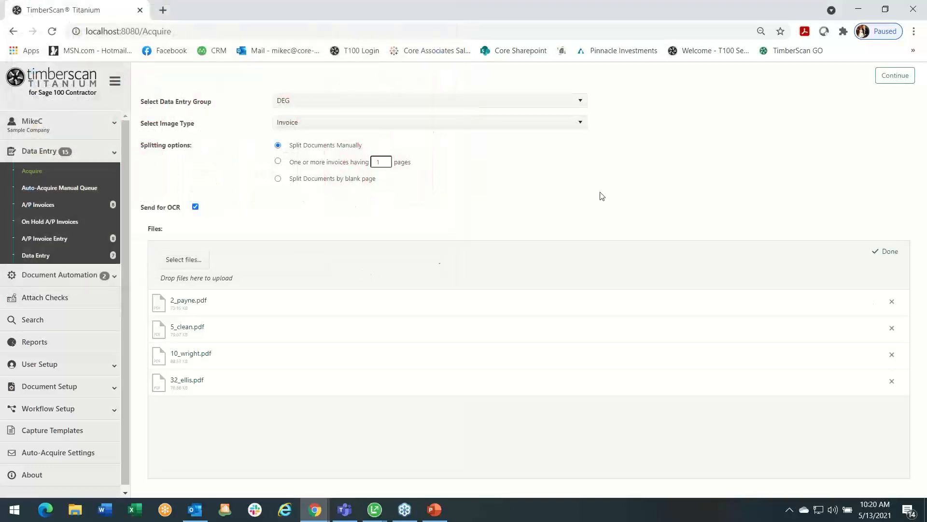
click(891, 82)
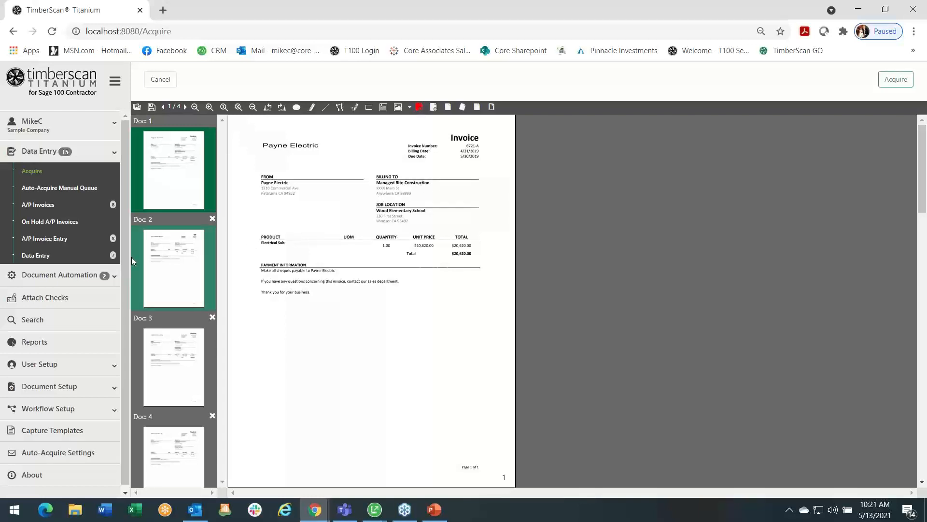
Start a fresh acquisition, set the data entry group to DEG, and show the available image types
click(53, 178)
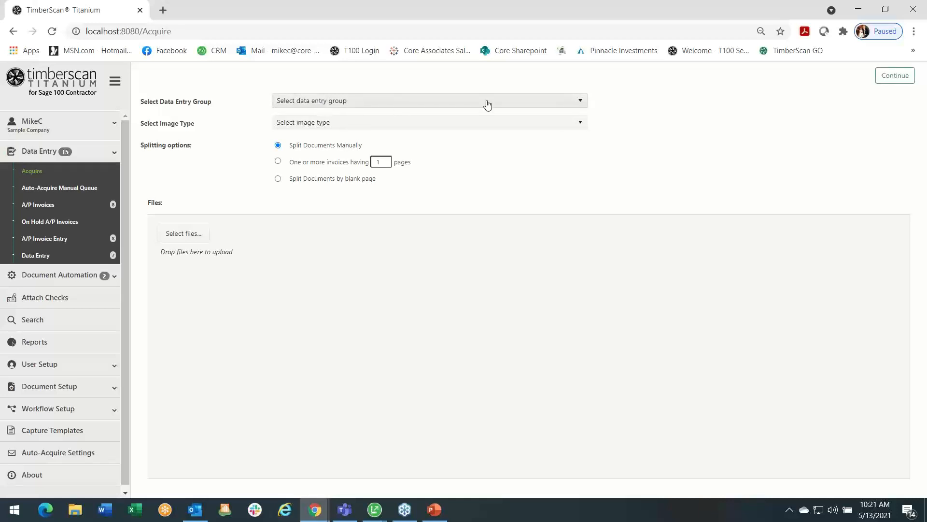
click(579, 103)
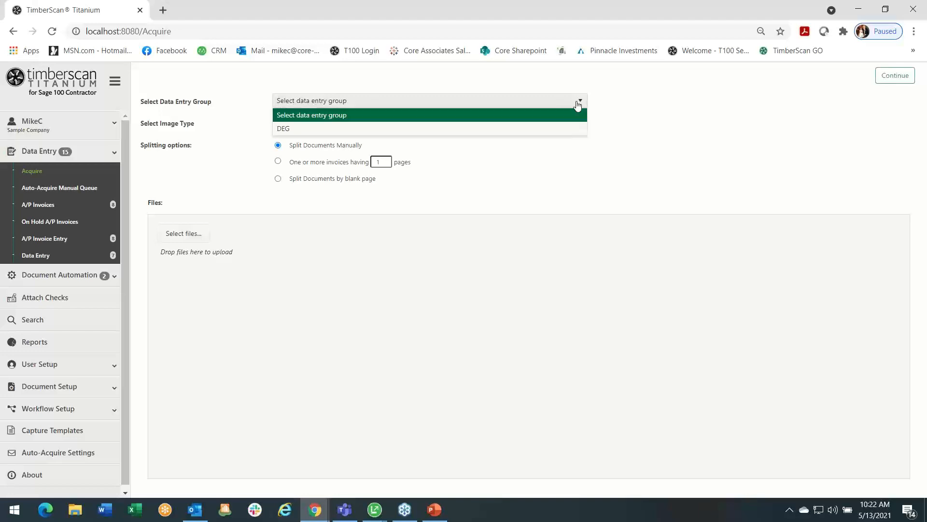
click(291, 131)
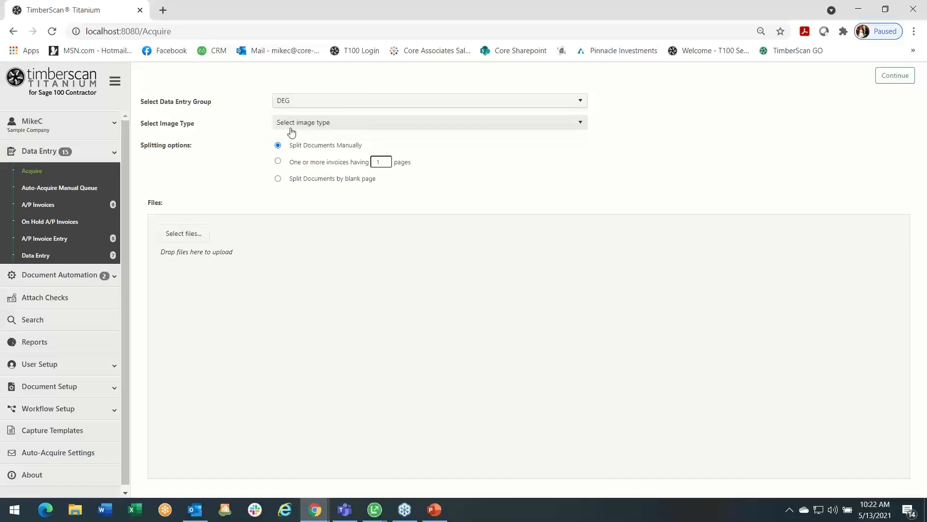
click(580, 127)
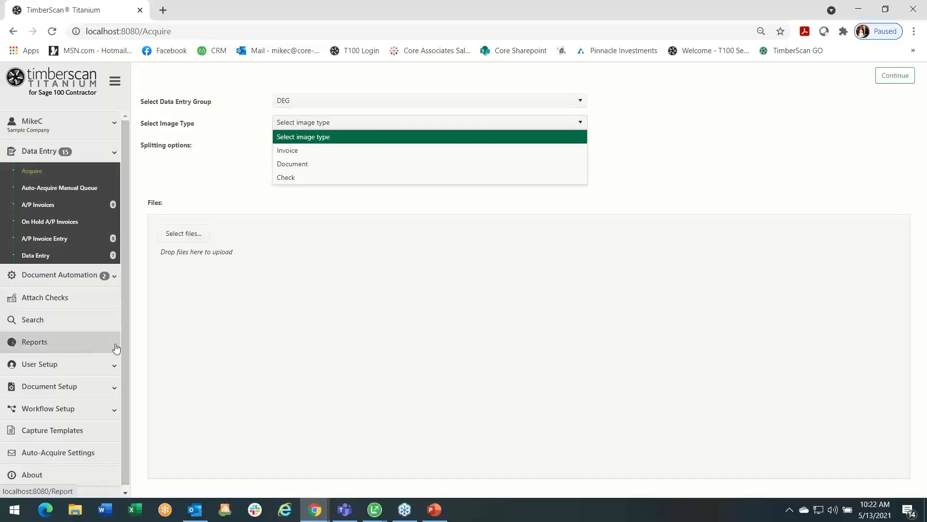
Open the existing Auto-Acquire setting to examine its email addresses, data entry group, splitting options and OCR option
click(46, 457)
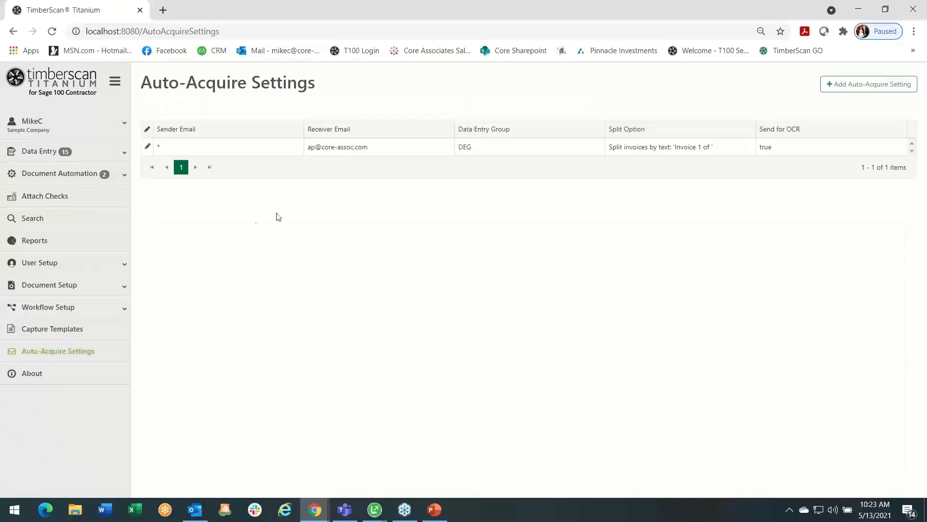
click(148, 146)
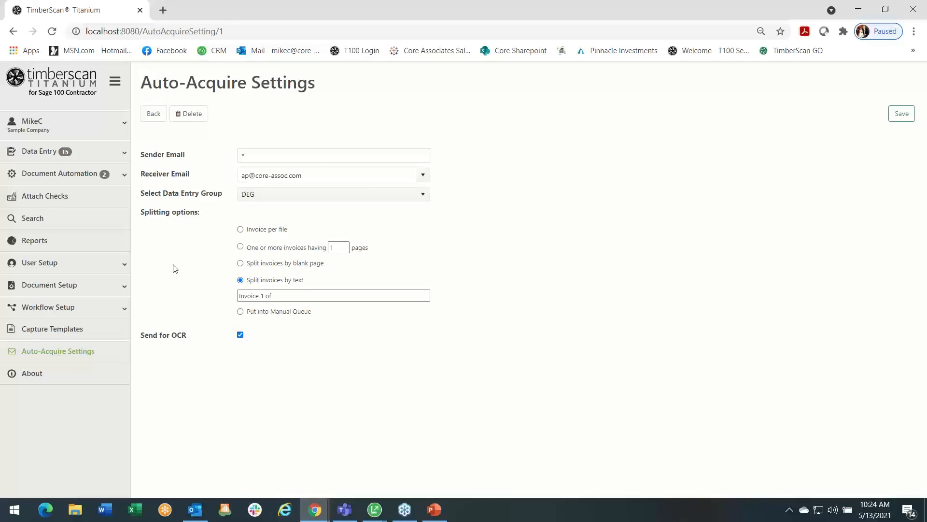
Open the George Wireless invoice, the last one in the A/P Invoice Entry queue, for data entry
click(48, 153)
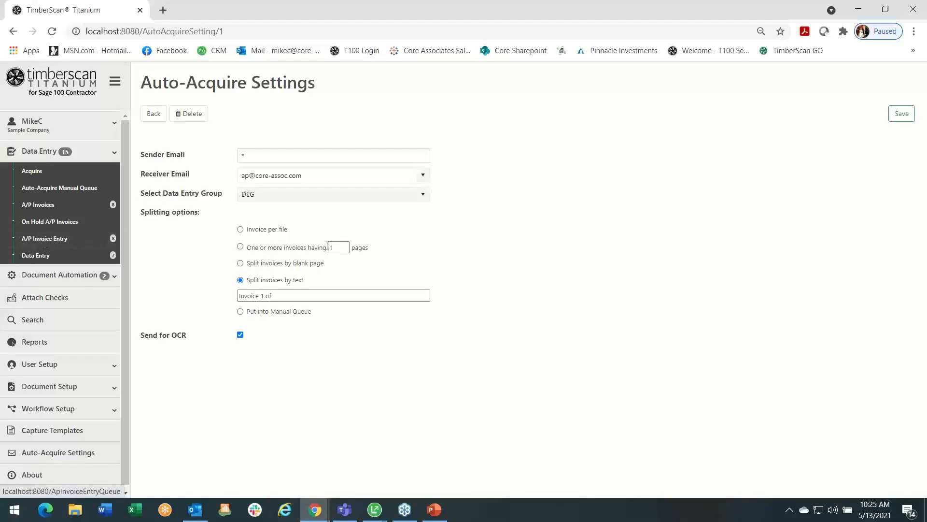
click(55, 240)
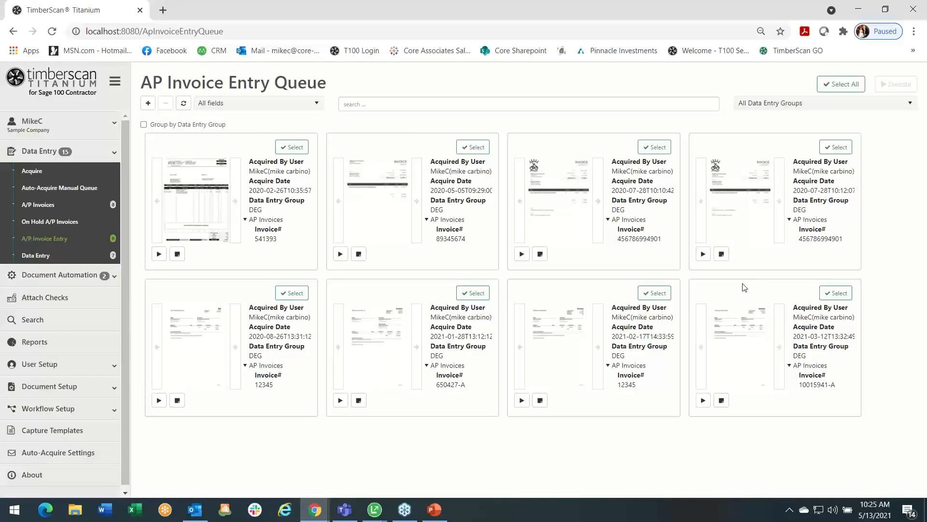
click(703, 400)
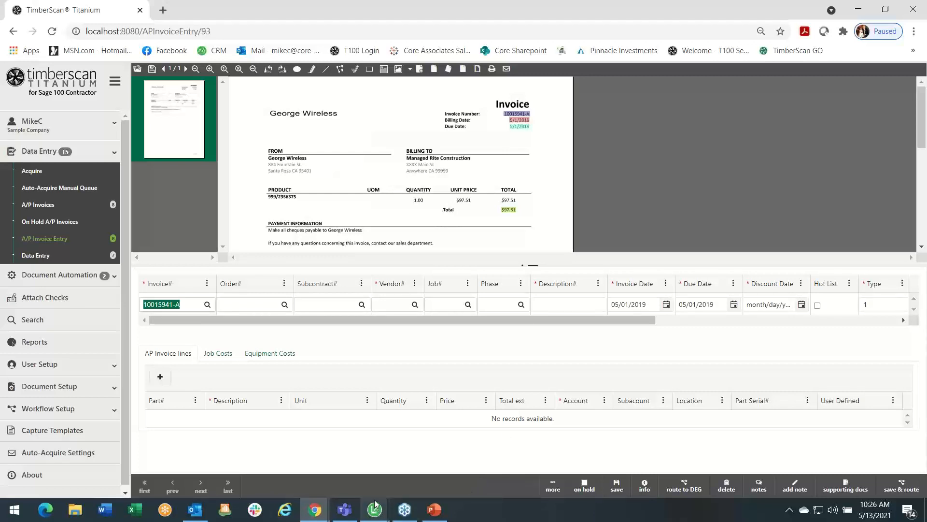
Switch to Sage 100 Contractor's 4-2 Payable Invoices/Credits window to compare its entry fields, and minimize it
mouse_move(374, 507)
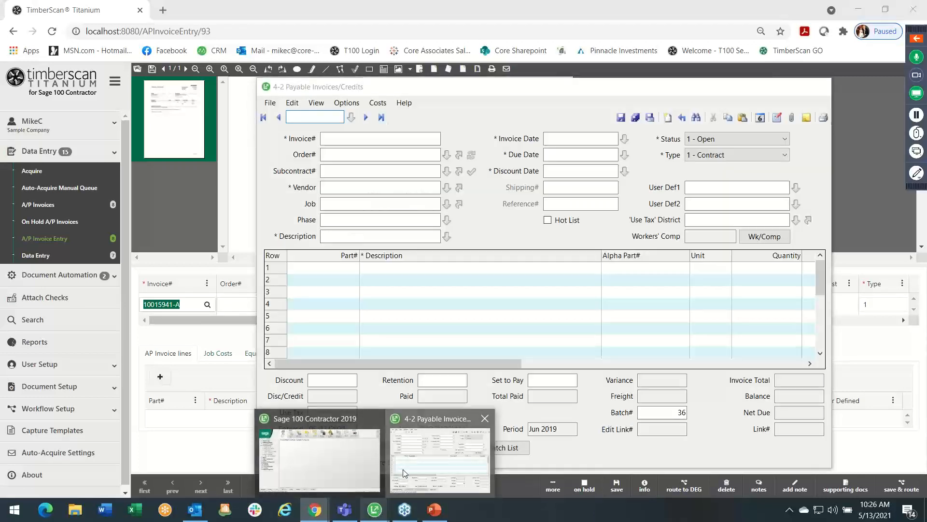
click(405, 472)
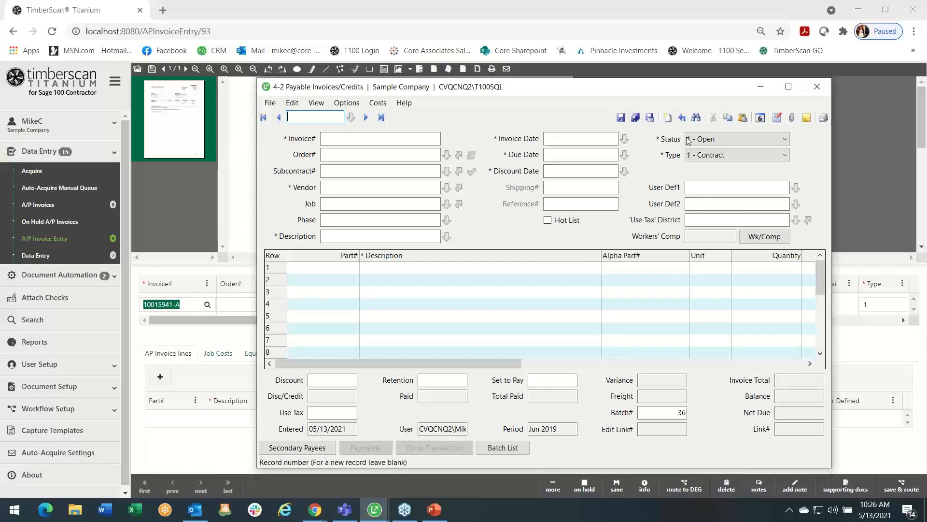
click(763, 90)
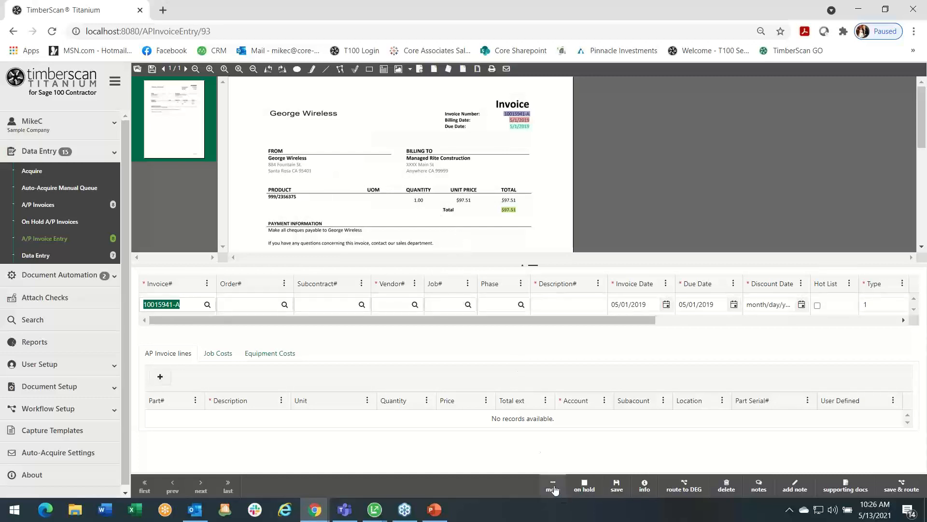
Change the invoice entry layout to image and data side by side, and hide the page thumbnails
click(553, 486)
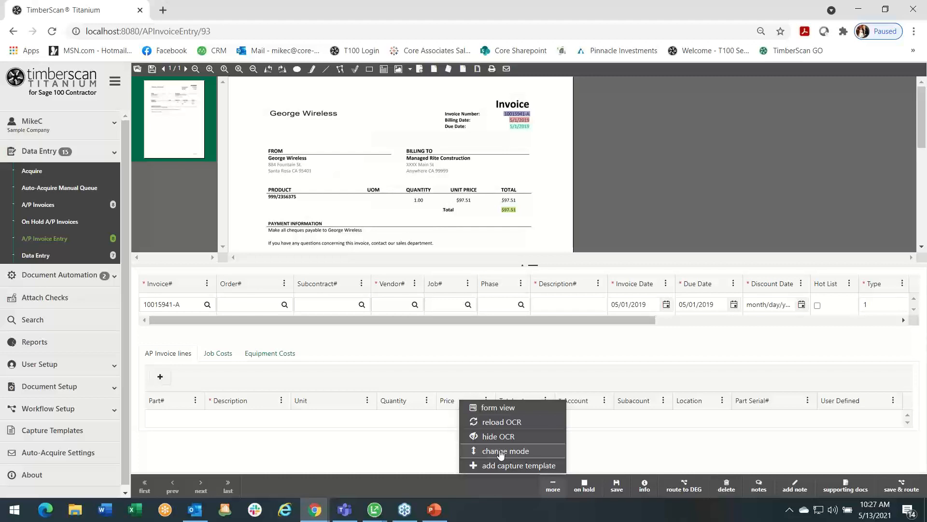
click(501, 452)
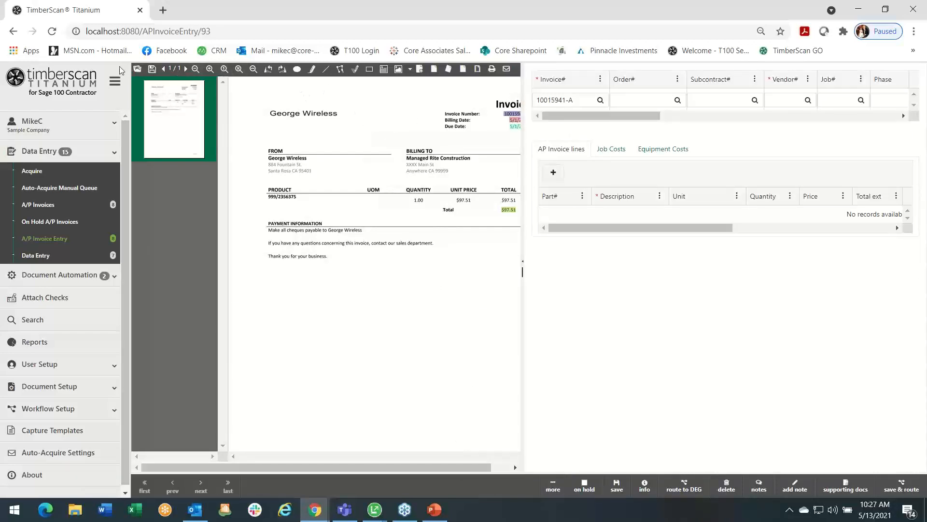
click(136, 69)
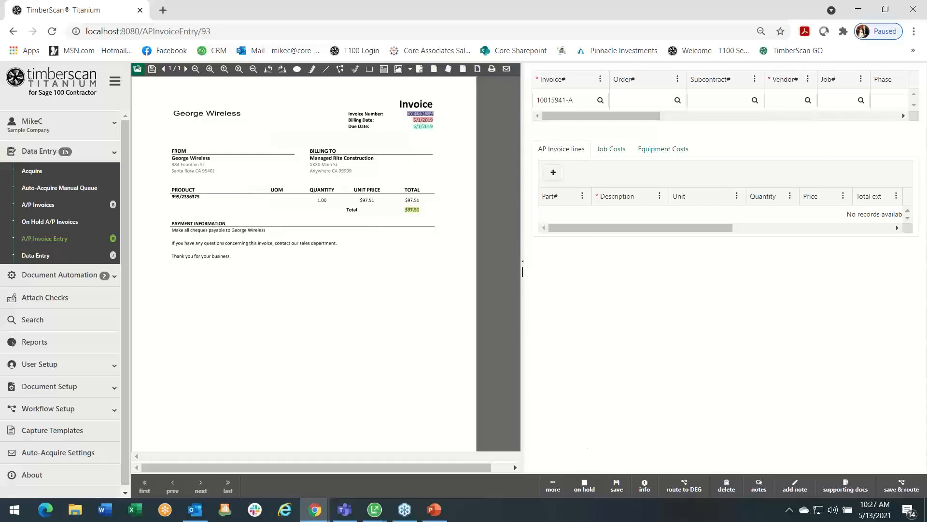
Change the layout back to the image above the data, and detach the invoice image into a separate window
click(557, 484)
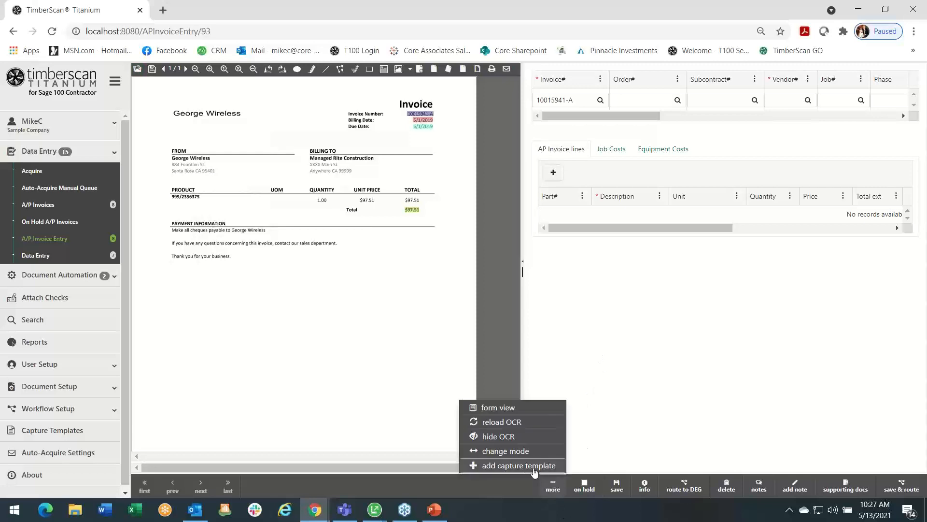
click(505, 450)
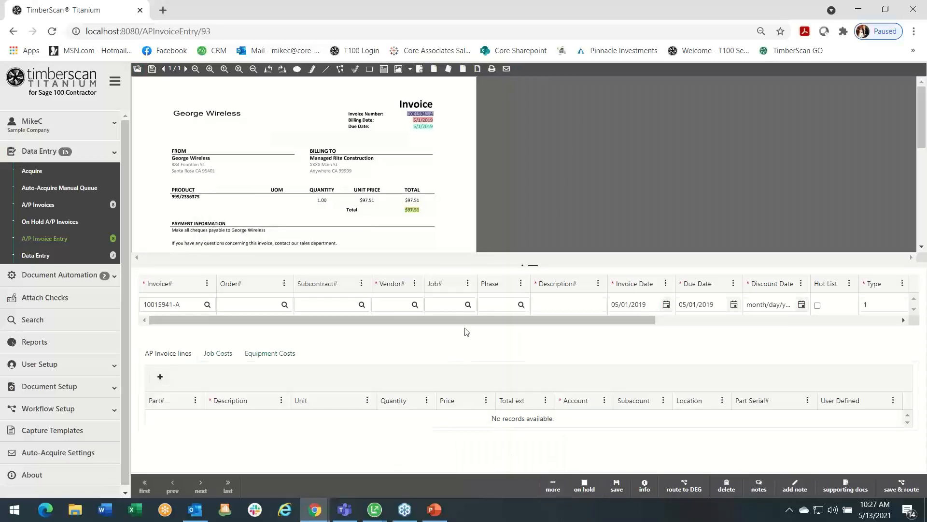
click(523, 270)
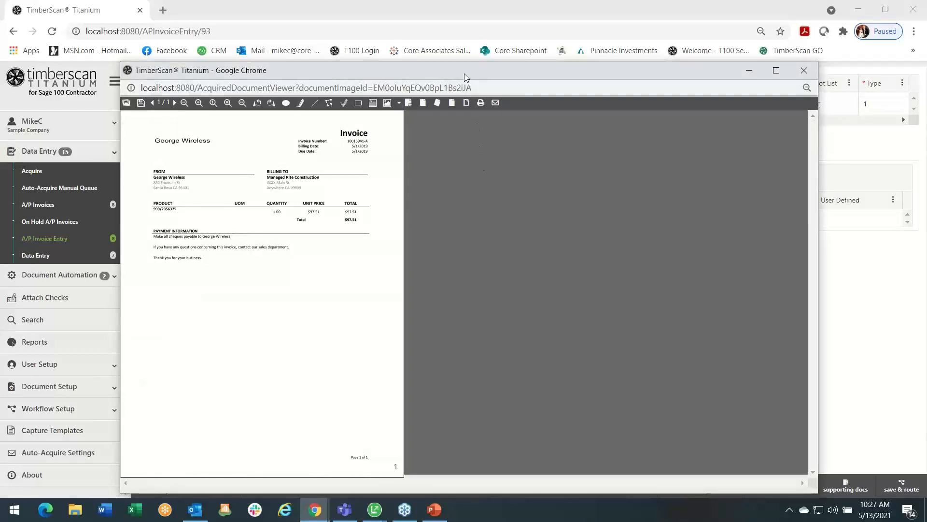
Move the detached invoice image off the entry fields, close its window, and restore the image above the invoice data
drag(458, 75, 414, 234)
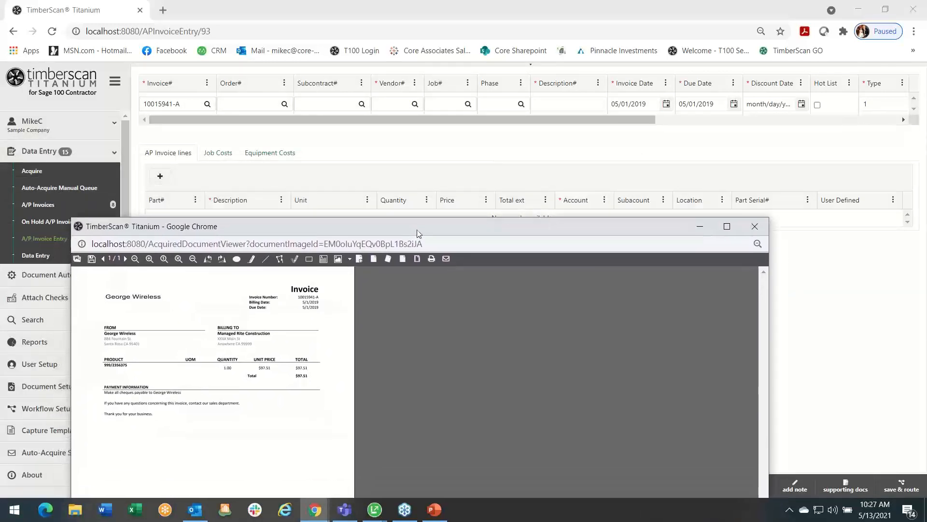
click(755, 226)
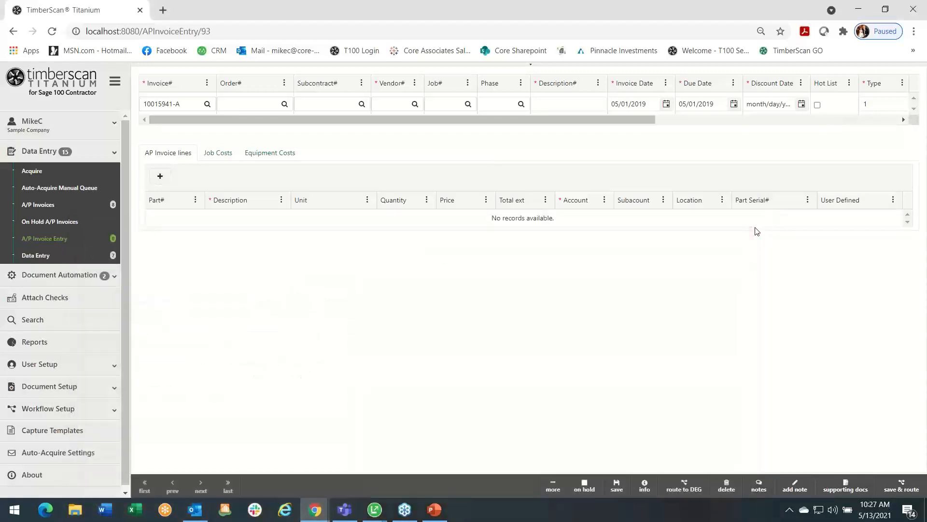
click(531, 67)
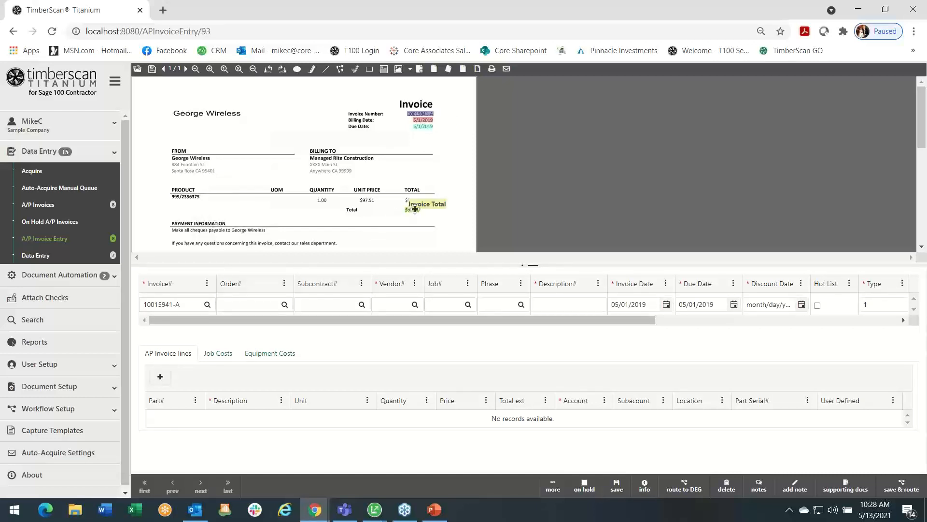
Fill the George Wireless invoice from the first purchase order in the order list, the one for Murray Equipment Rentals
click(284, 304)
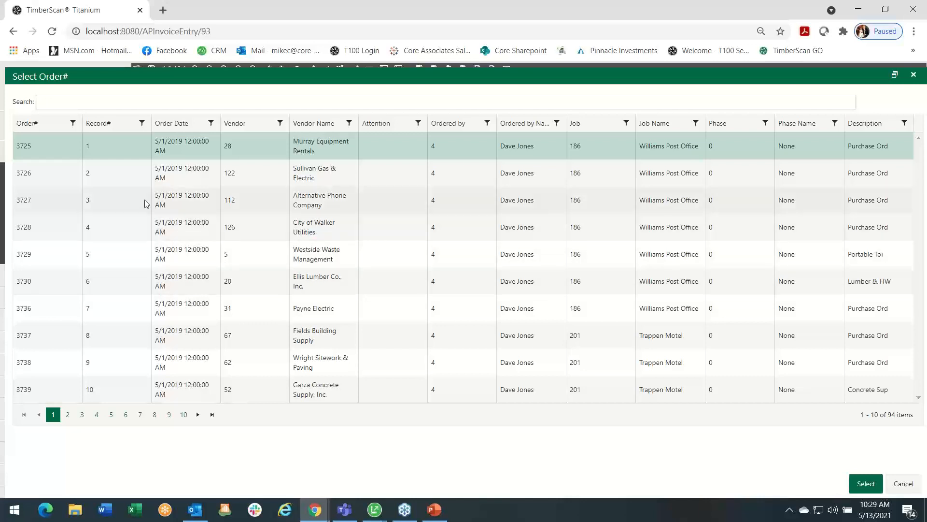
double_click(45, 146)
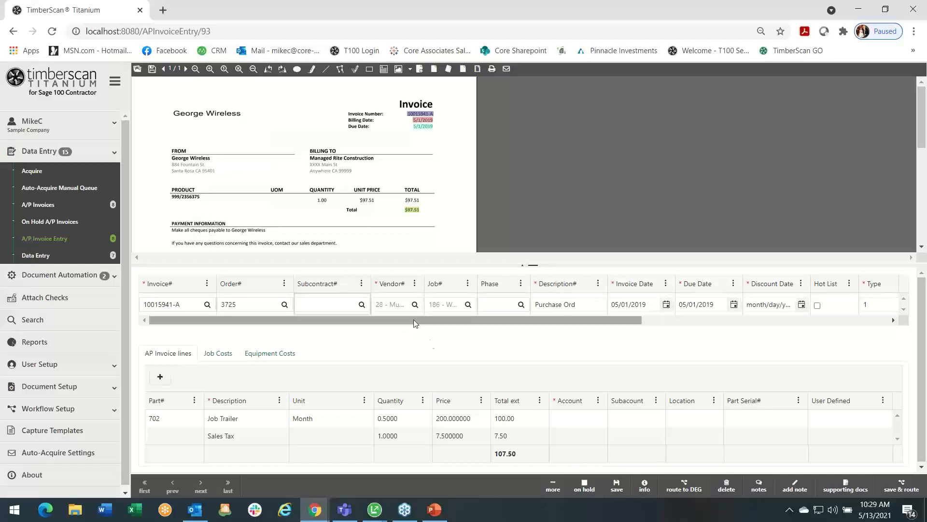
right_click(507, 425)
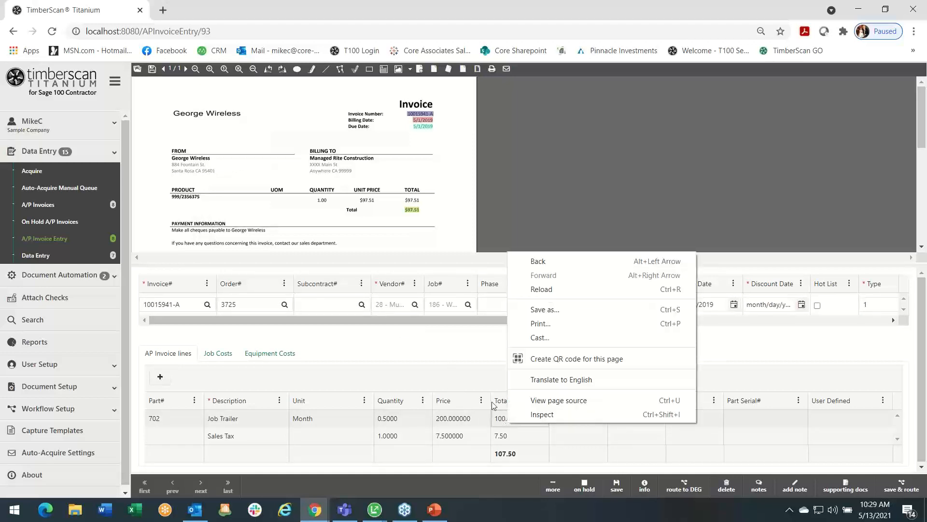
right_click(459, 348)
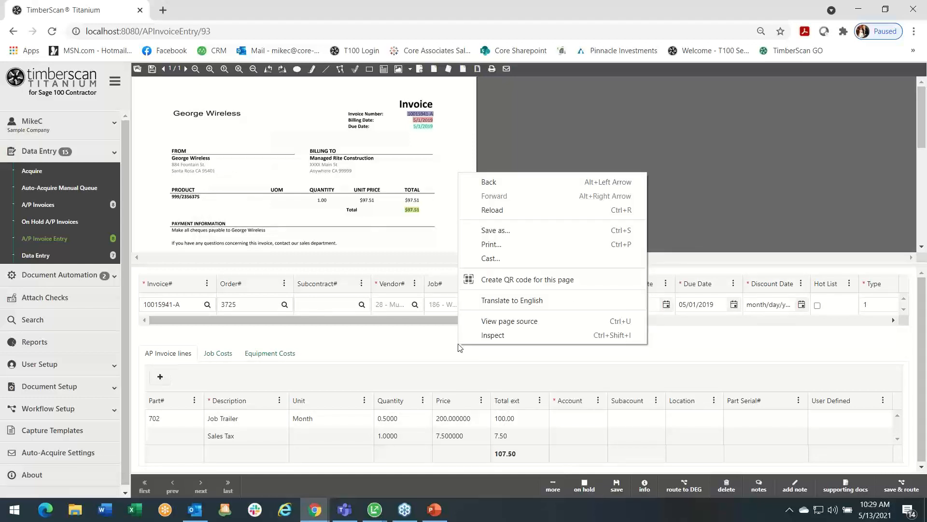
click(460, 348)
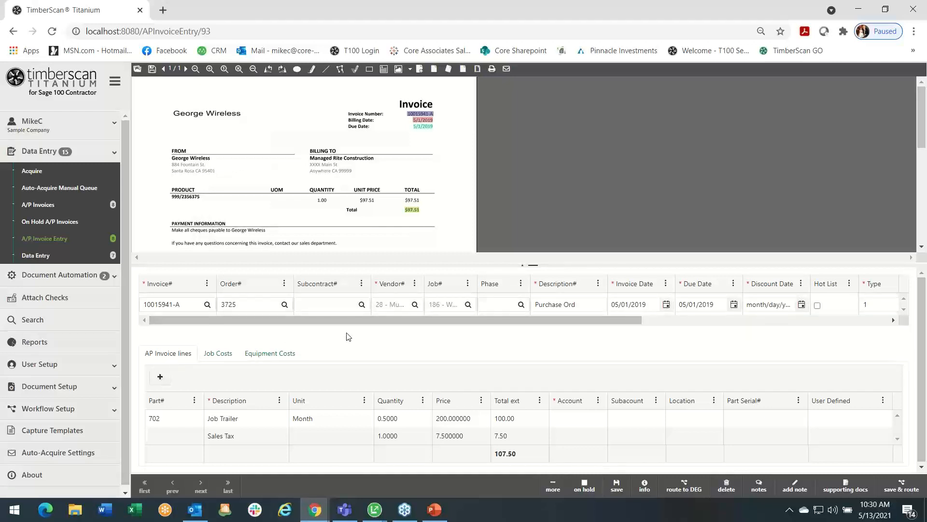
Open the Ramirez Materials invoice from the A/P Invoice Entry queue to examine its purchase order coding, and return to the queue
click(49, 239)
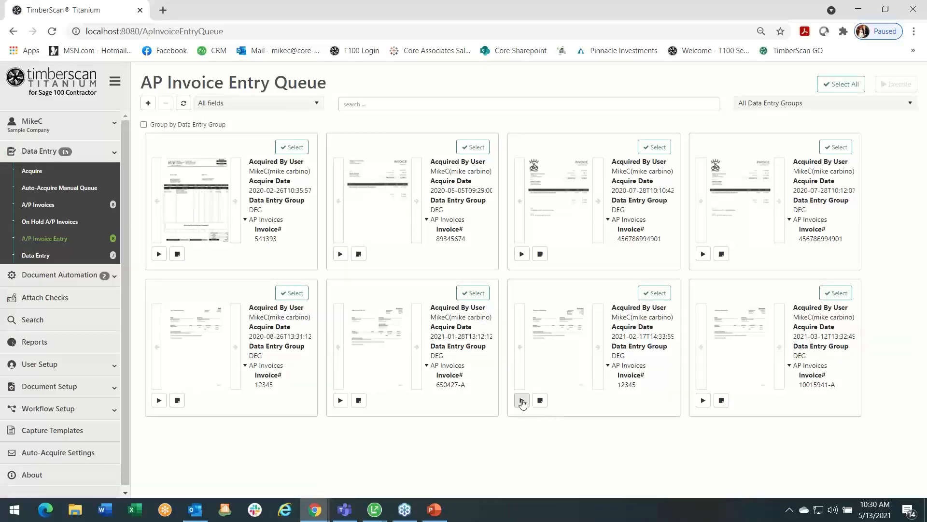
click(521, 401)
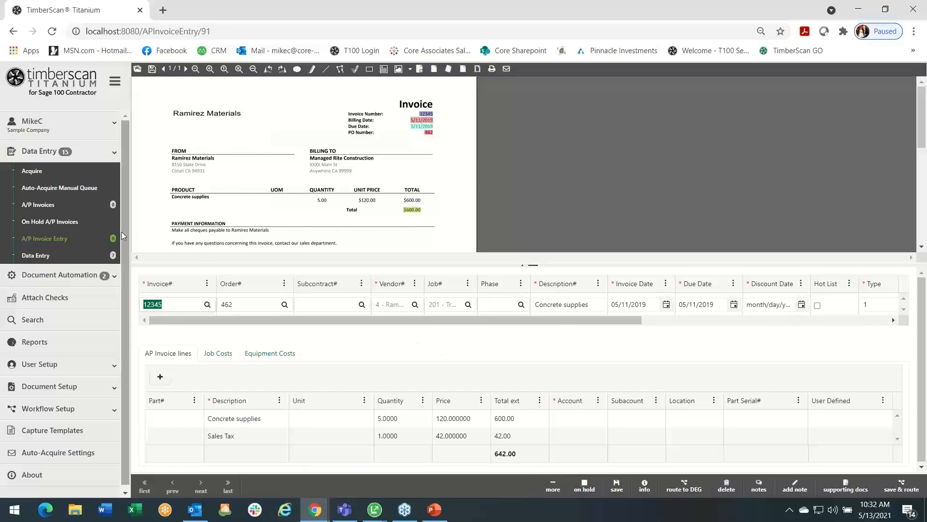
click(51, 239)
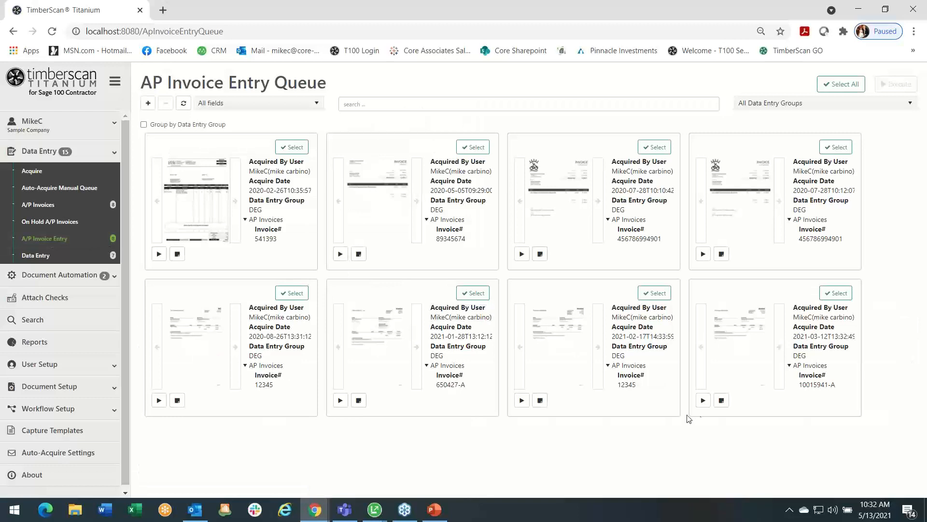
Reopen the George Wireless invoice, the last one in the queue, and set its vendor to 2, Gray Heating & Cooling
click(703, 401)
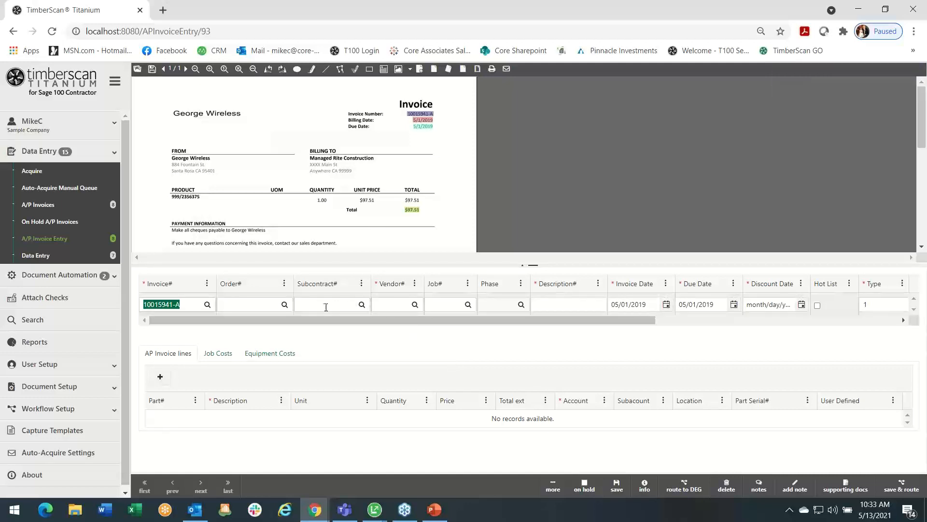
click(415, 305)
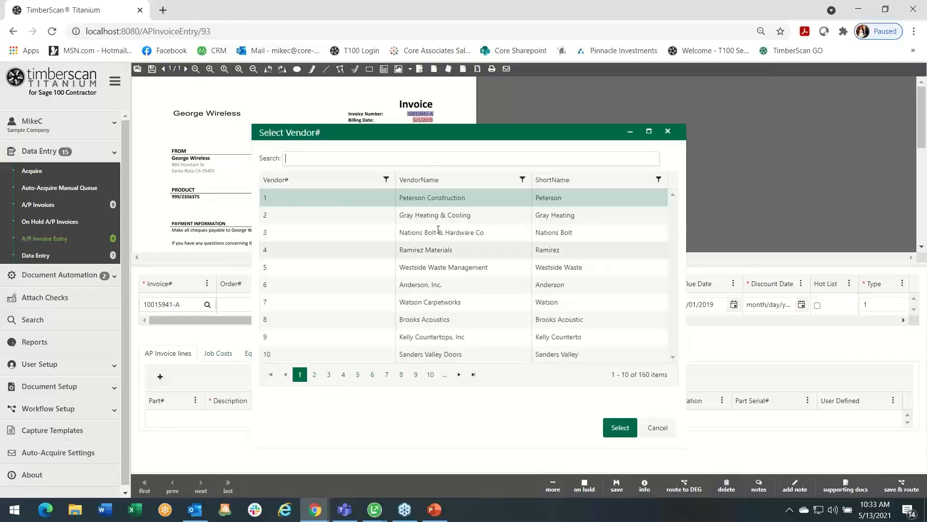
text(g)
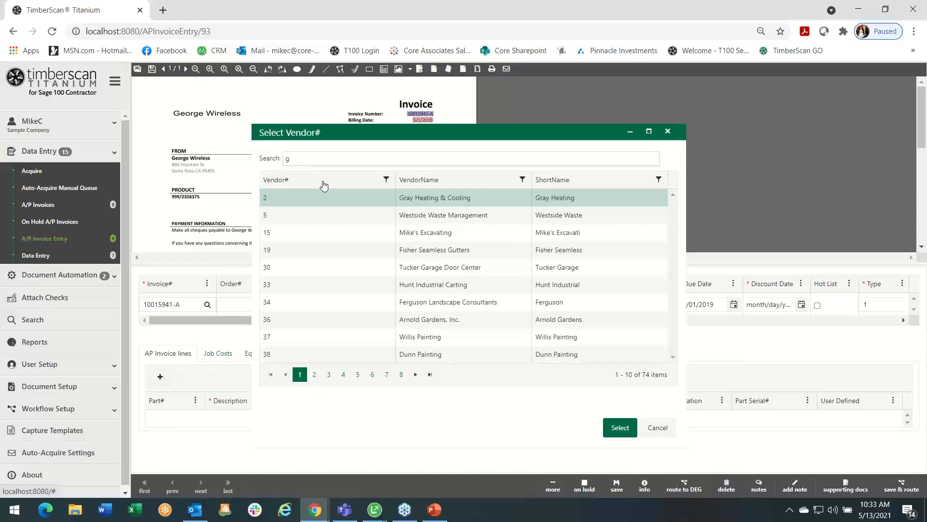
click(334, 192)
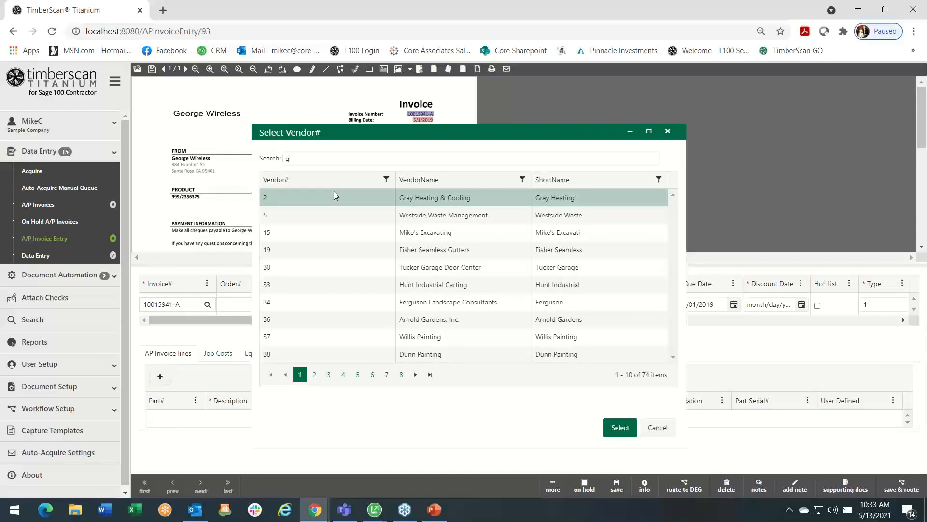
double_click(334, 195)
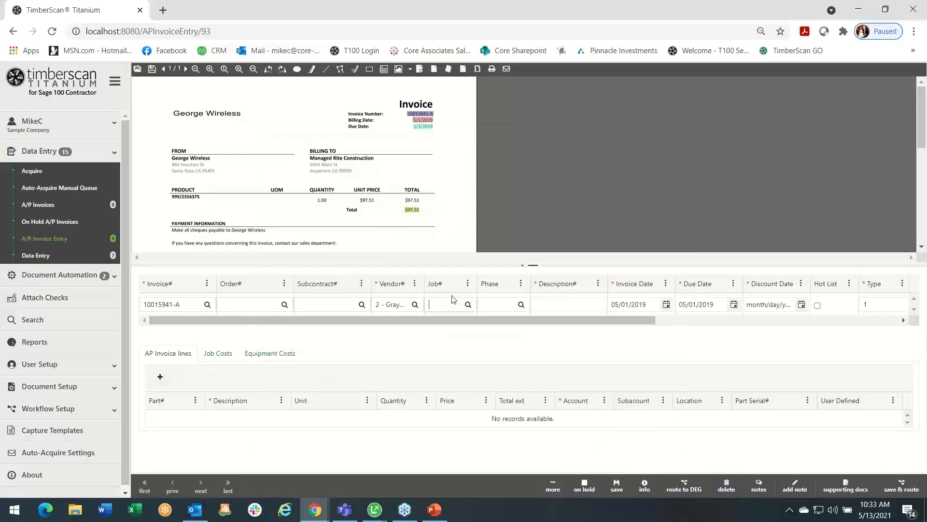
Set the invoice's job to 186, Williams Post Office, with phase 0, and display the job cost lines
click(468, 304)
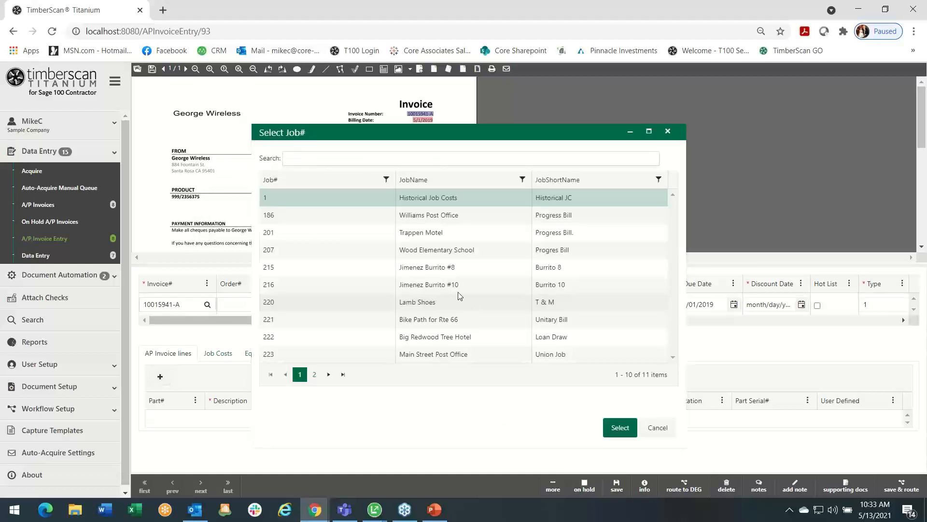
double_click(340, 218)
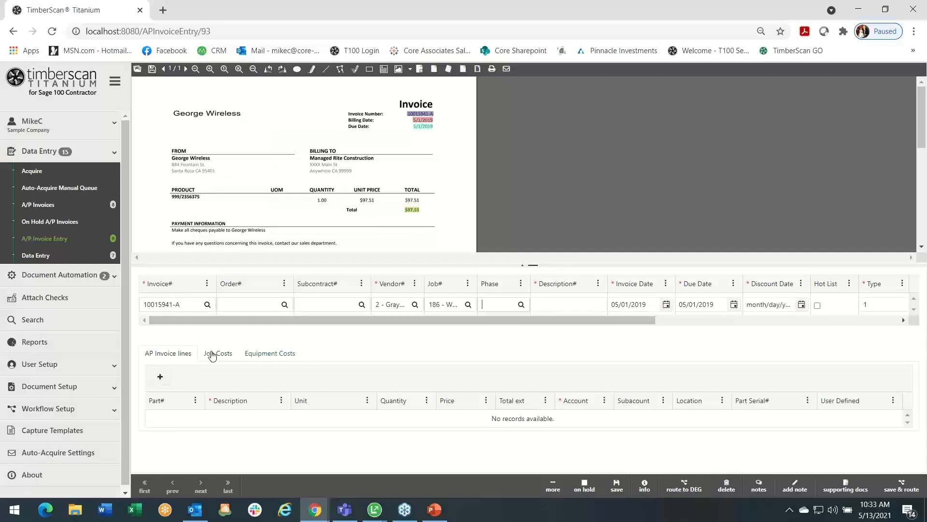
click(214, 355)
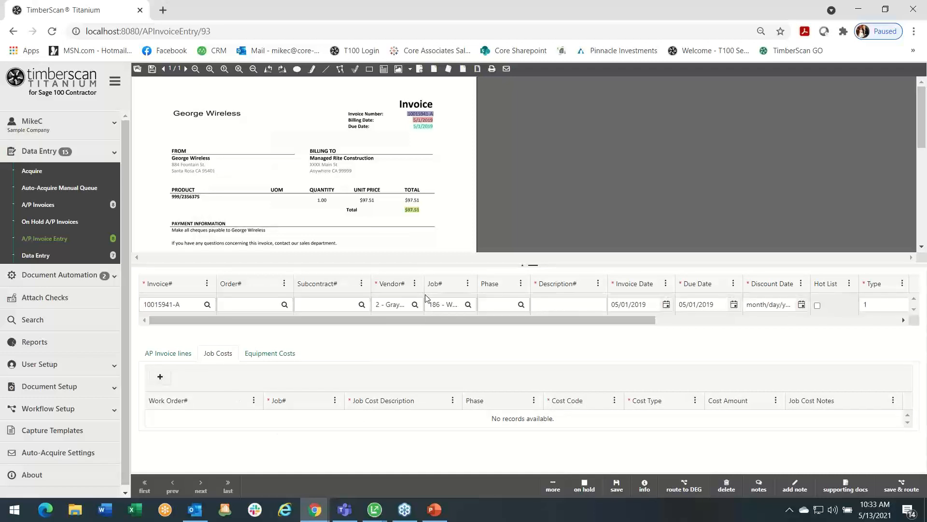
click(521, 305)
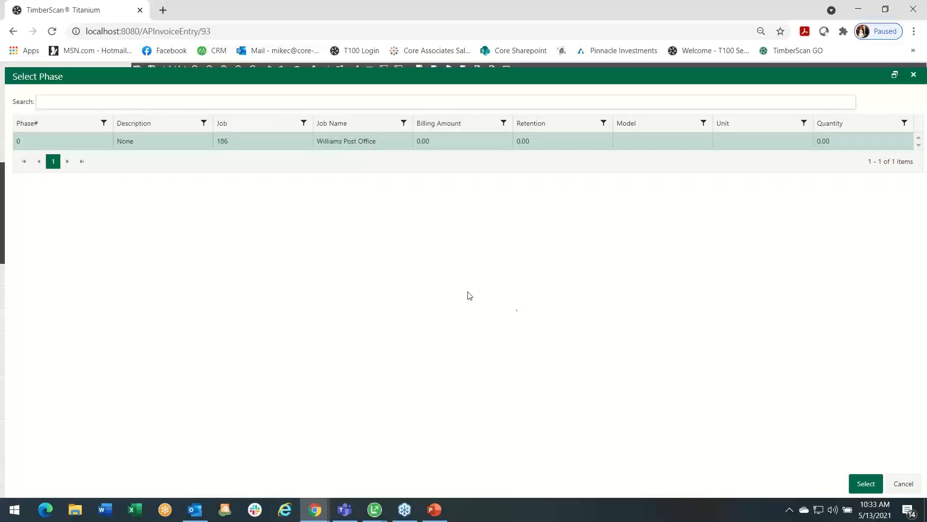
click(862, 484)
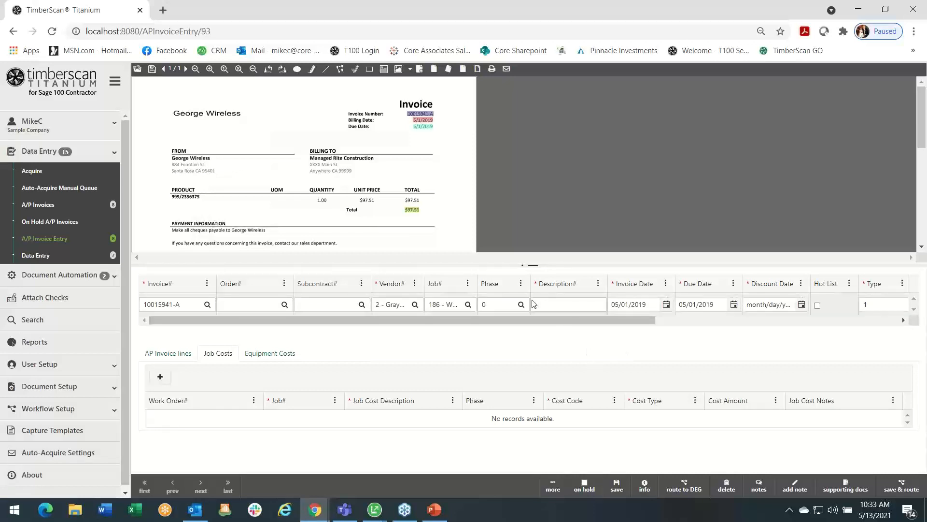
Enter "new" as the invoice description, accept the remaining header fields with discount date 05/01/2019, and start a job cost line for job 186
text(new)
key(Tab)
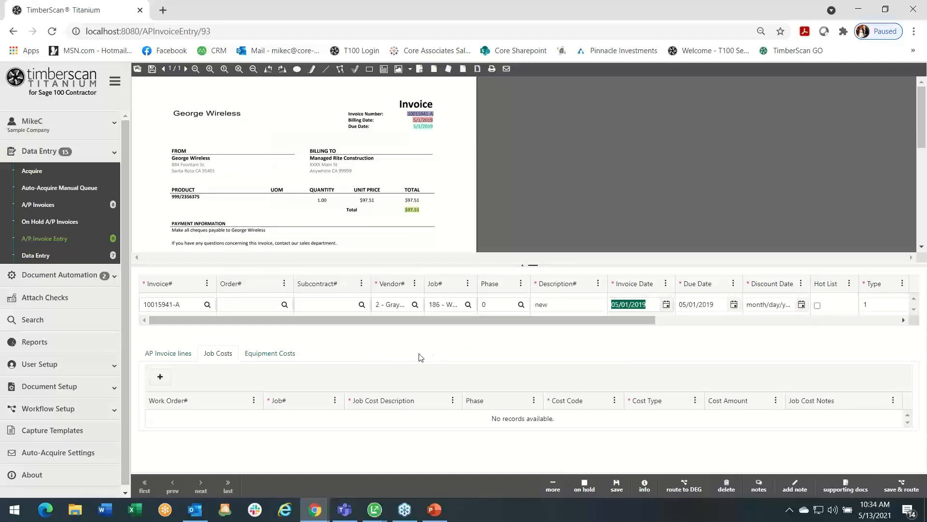
key(Tab)
key(Tab)
key(Tab)
key(Tab)
key(Tab)
key(Tab)
key(Tab)
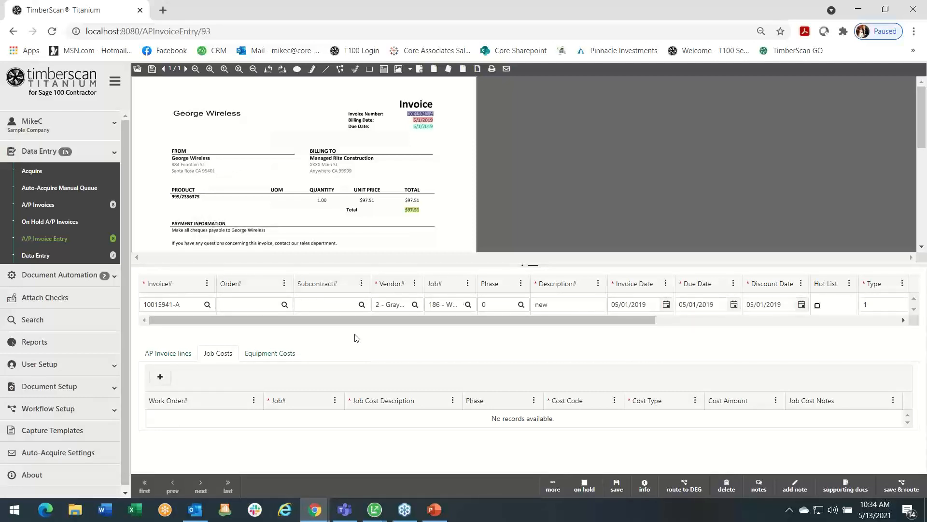
key(Tab)
key(Tab)
key(Tab)
key(Tab)
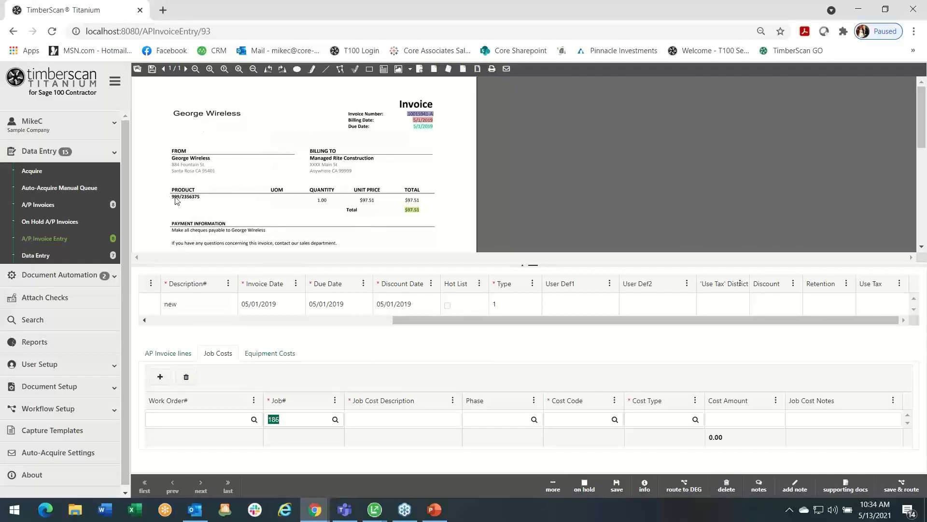
Open the George capture template, continue to its coding profiles, and open the Default profile for editing
click(60, 430)
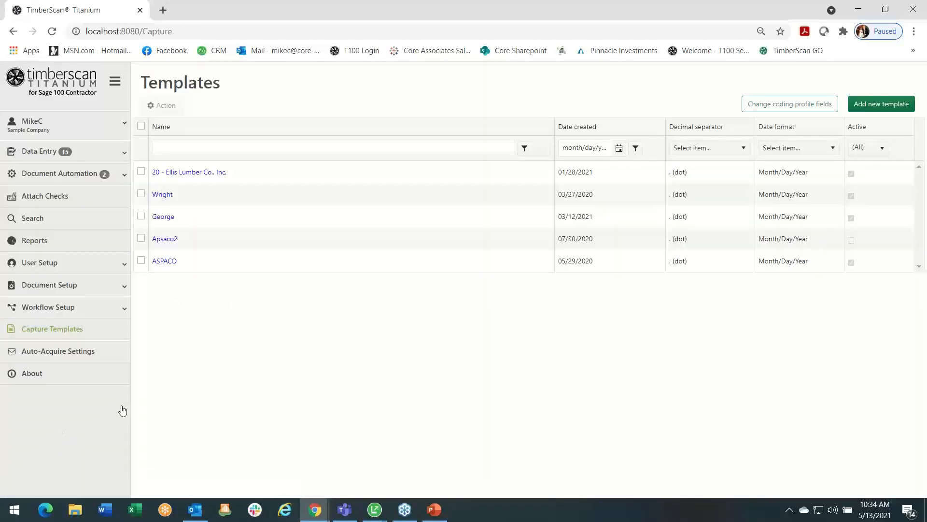
click(162, 218)
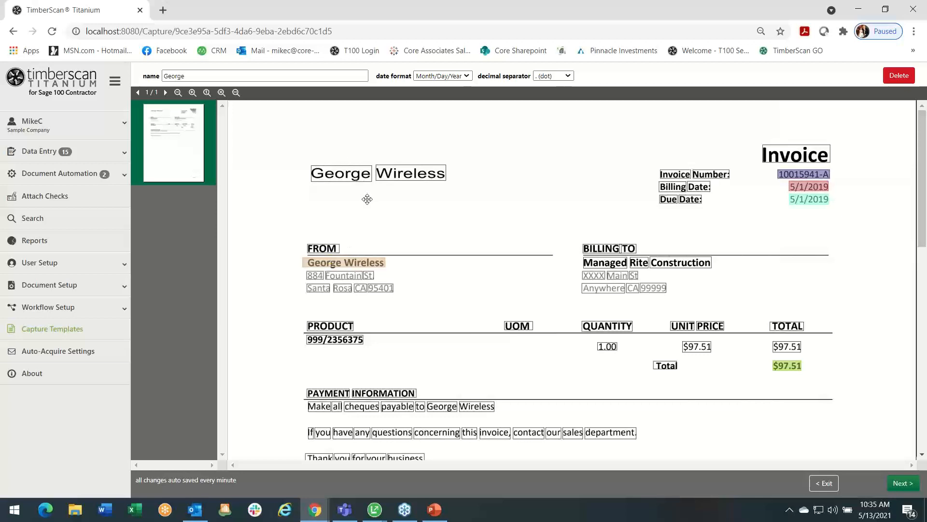
click(910, 484)
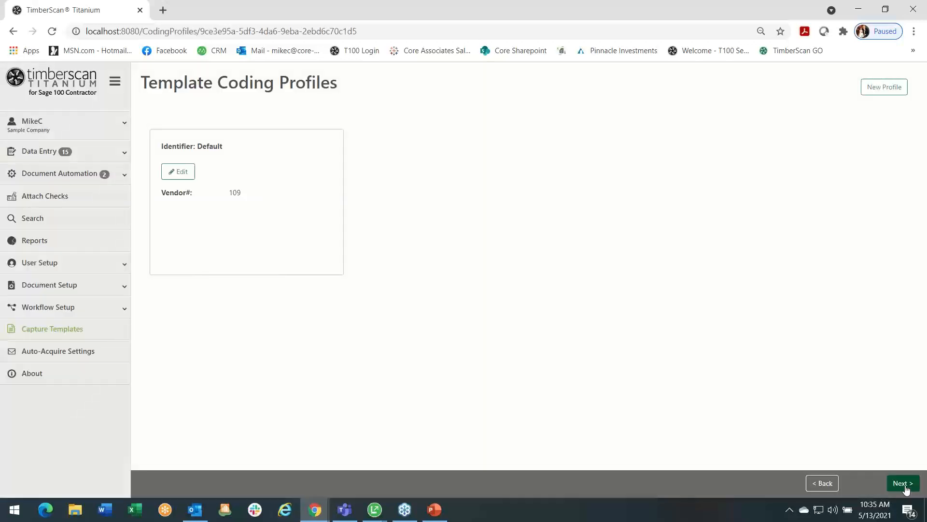
click(175, 174)
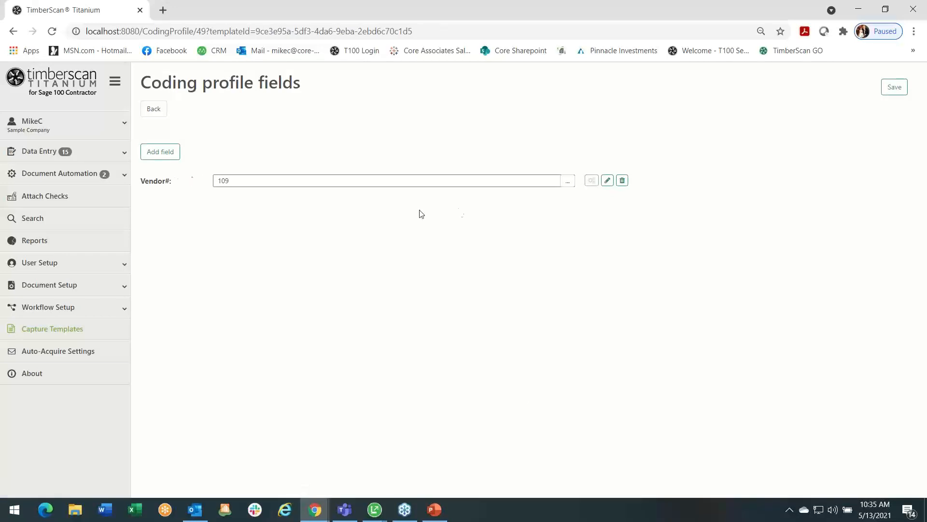
Look up vendor 109 and select George Wireless as the coding profile's vendor
click(567, 182)
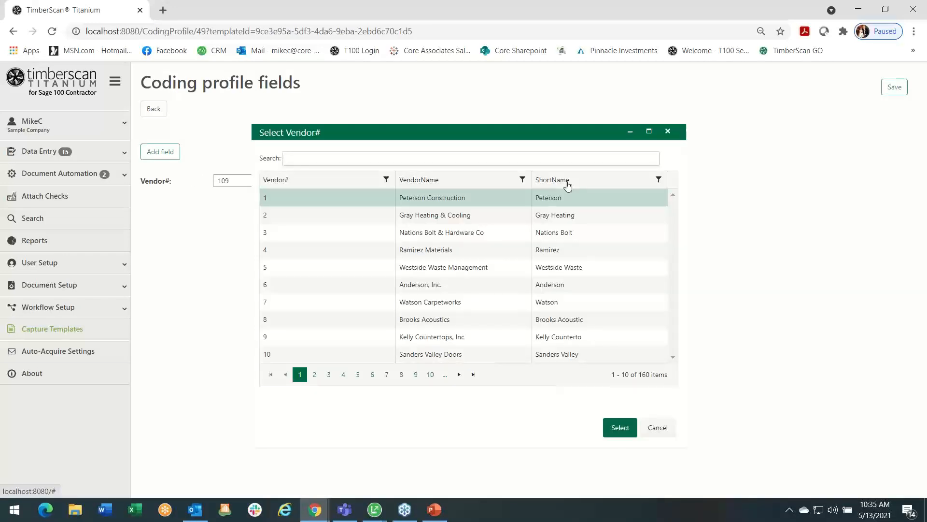
text(109)
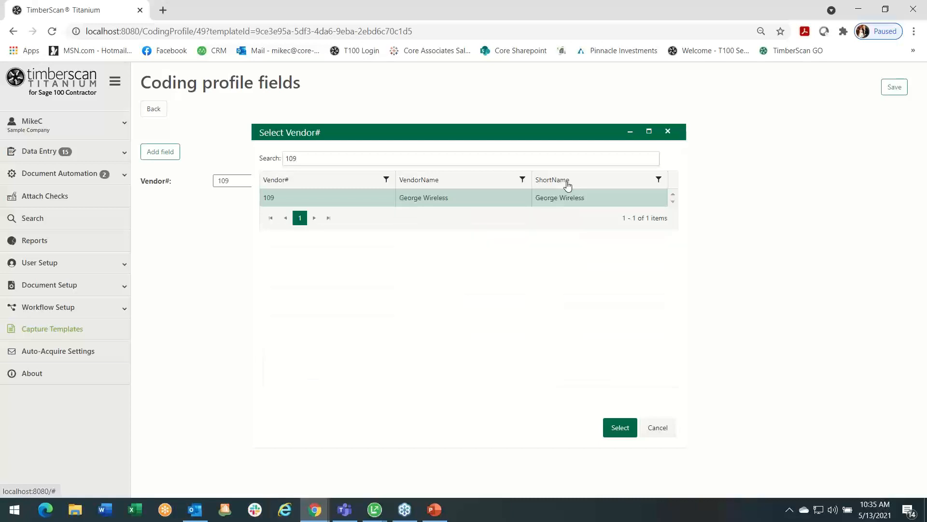
double_click(456, 199)
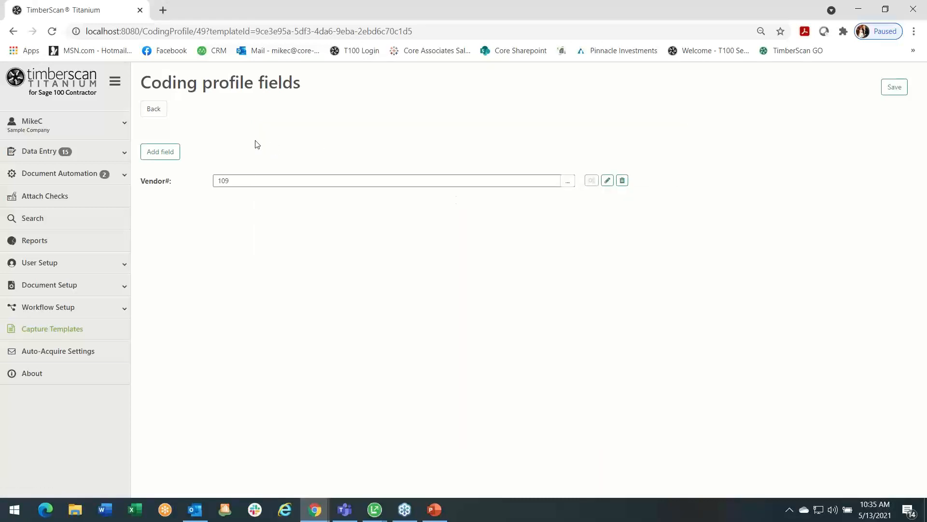
Add a Job# field with the Fixed field type to the coding profile
click(155, 153)
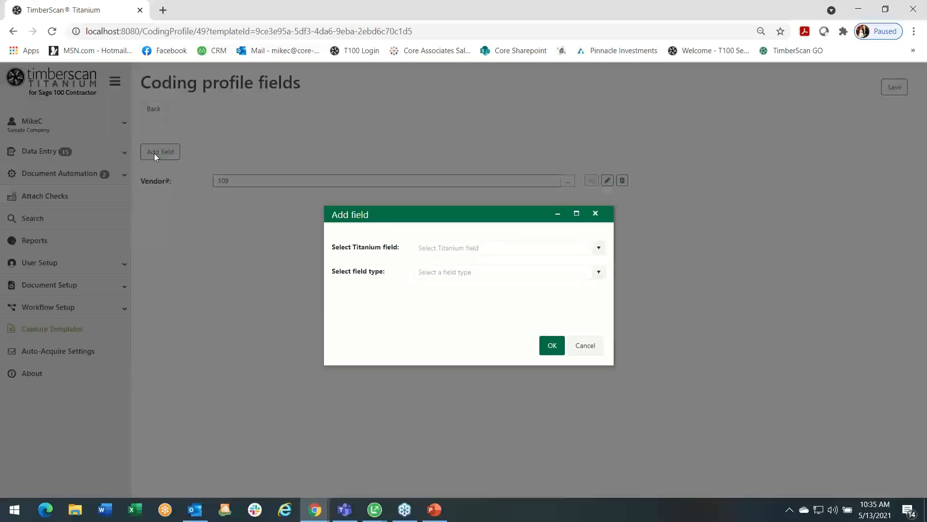
click(602, 249)
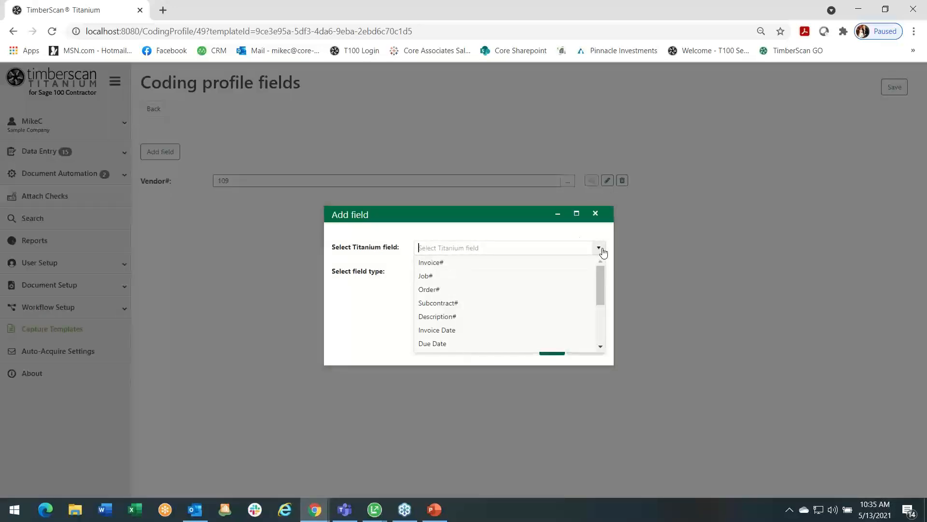
click(529, 280)
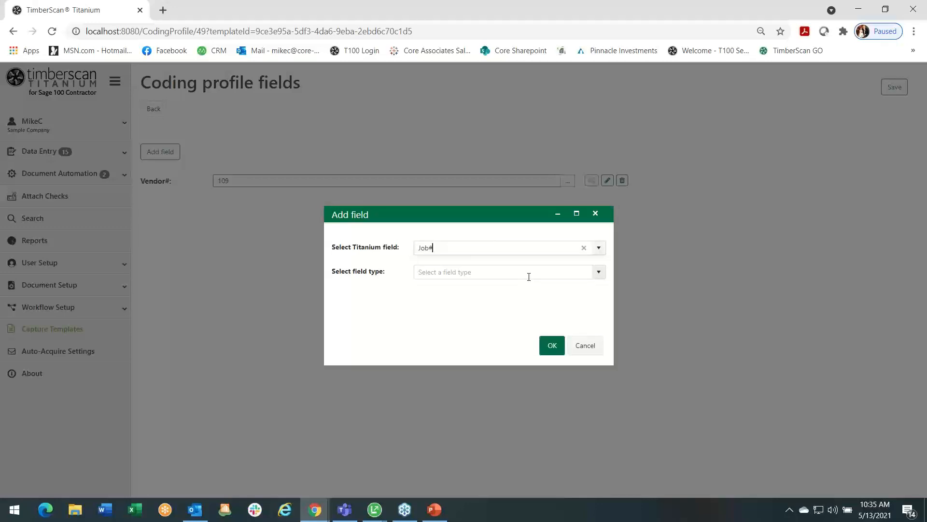
click(599, 274)
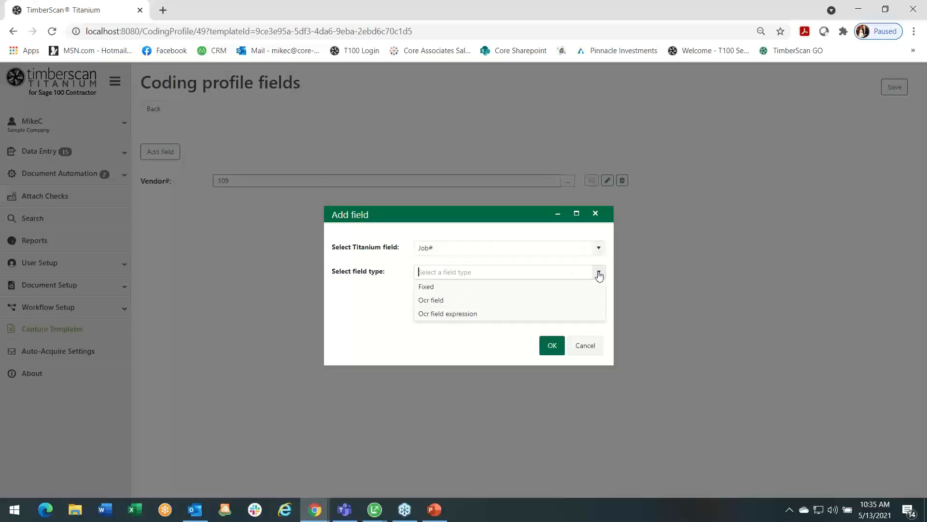
click(545, 290)
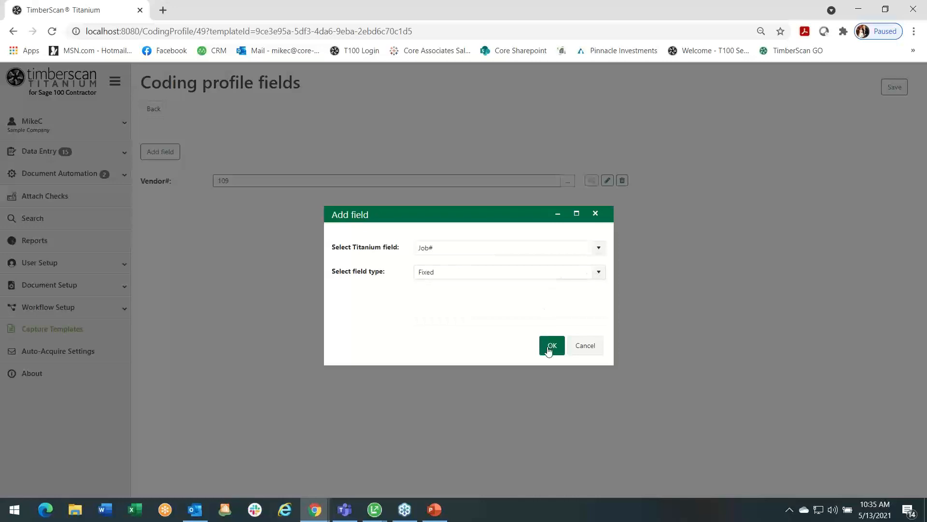
click(550, 348)
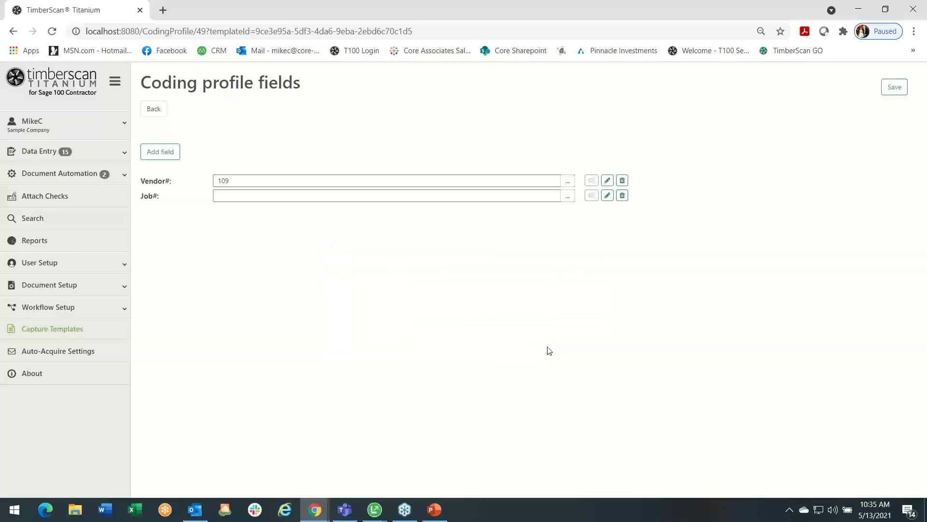
Set the profile's job to 1, Historical Job Costs, save the profile, and continue to the template verification page
click(568, 196)
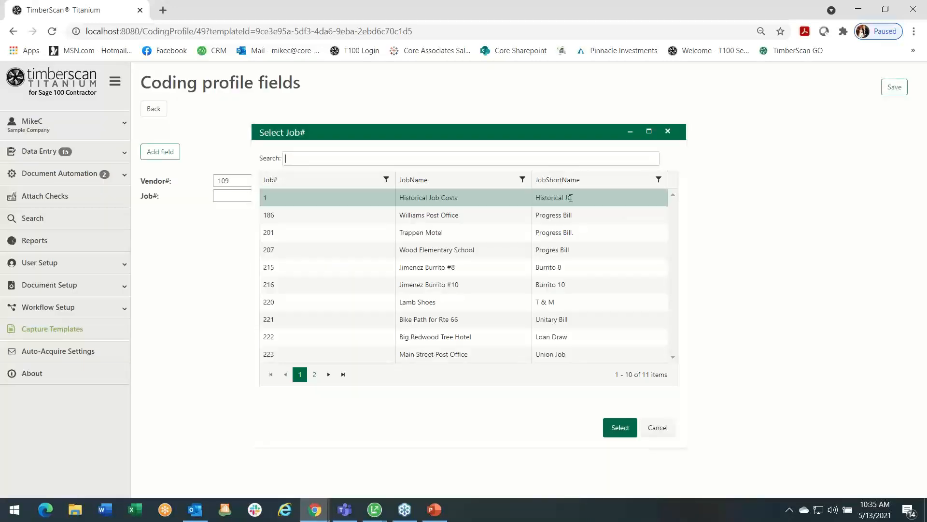
double_click(330, 198)
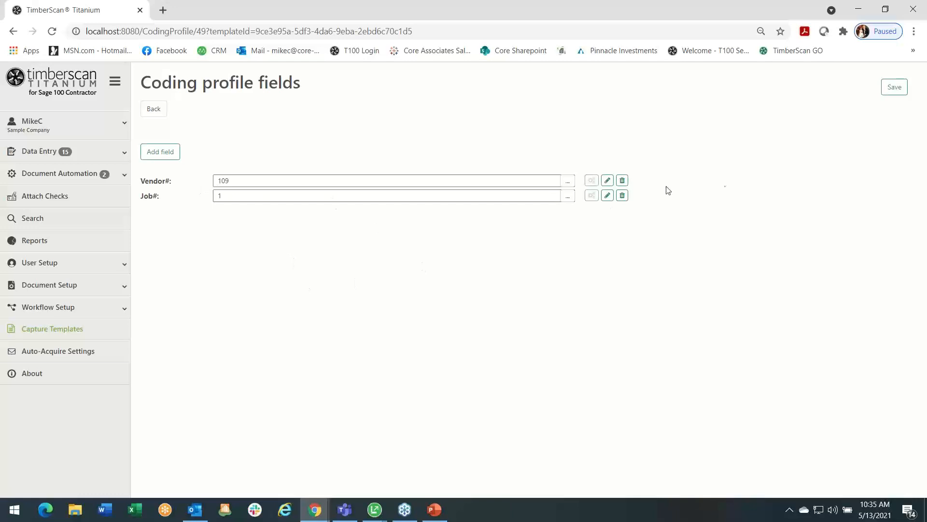
click(893, 87)
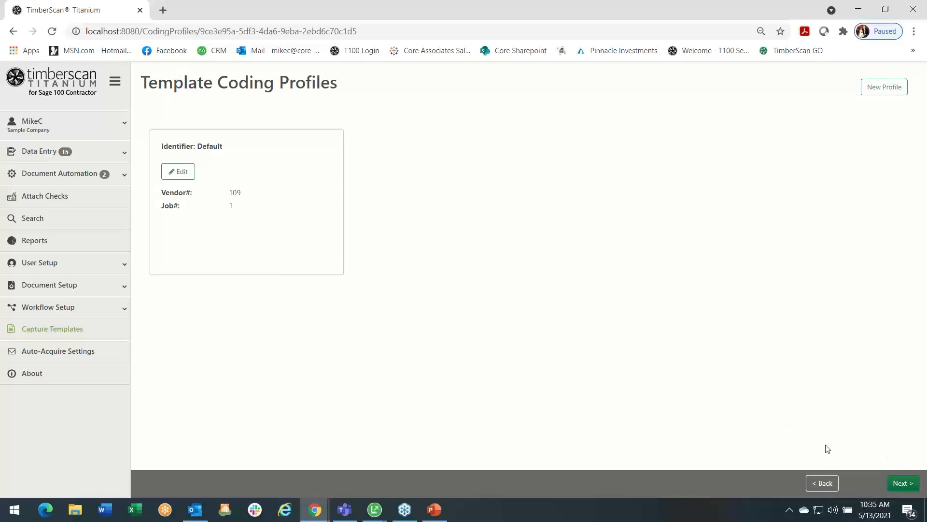
click(901, 485)
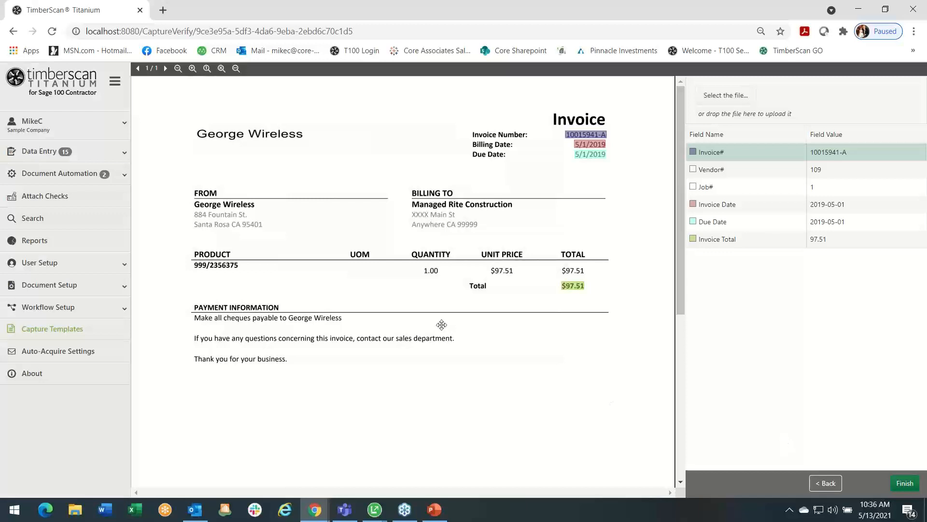
Go to the A/P invoice entry queue and open the George Wireless invoice acquired on 2021-03-12
click(54, 158)
click(68, 239)
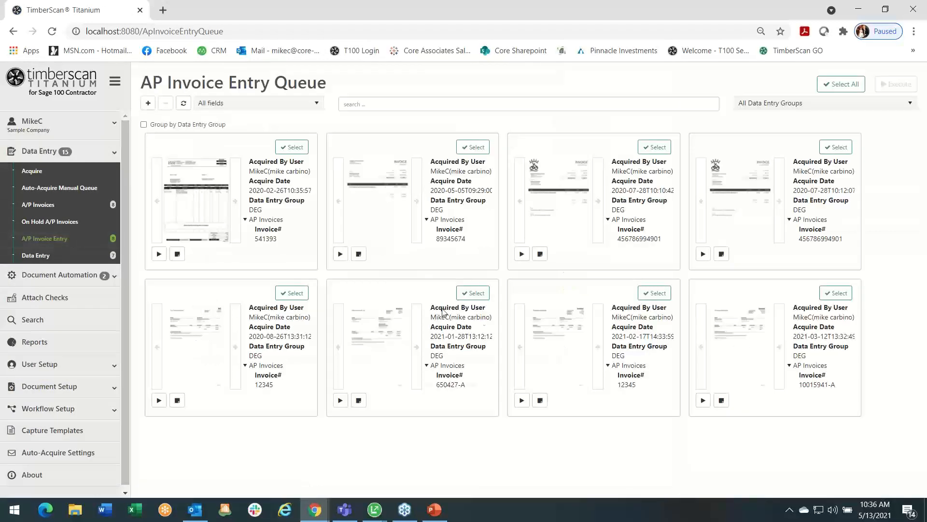
click(701, 401)
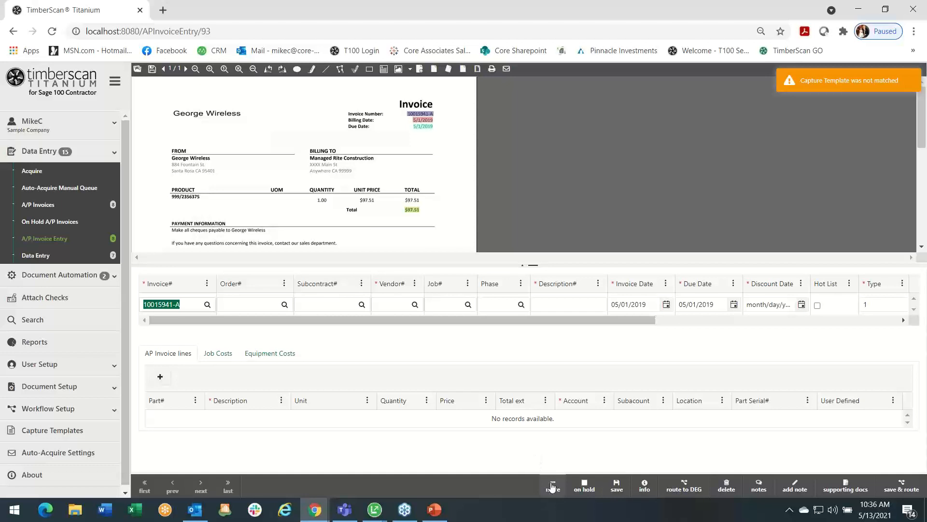
Reload the invoice's OCR data and display its job cost lines and equipment cost lines
click(552, 485)
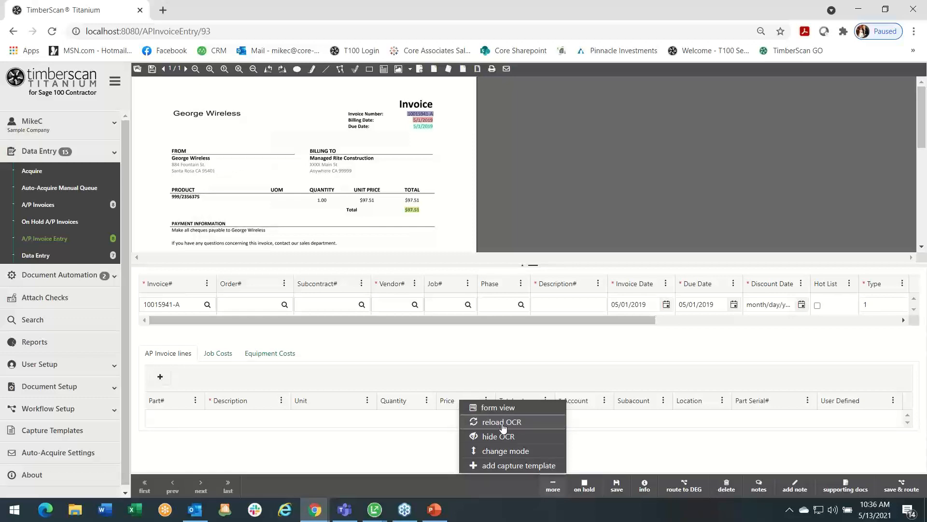
click(502, 423)
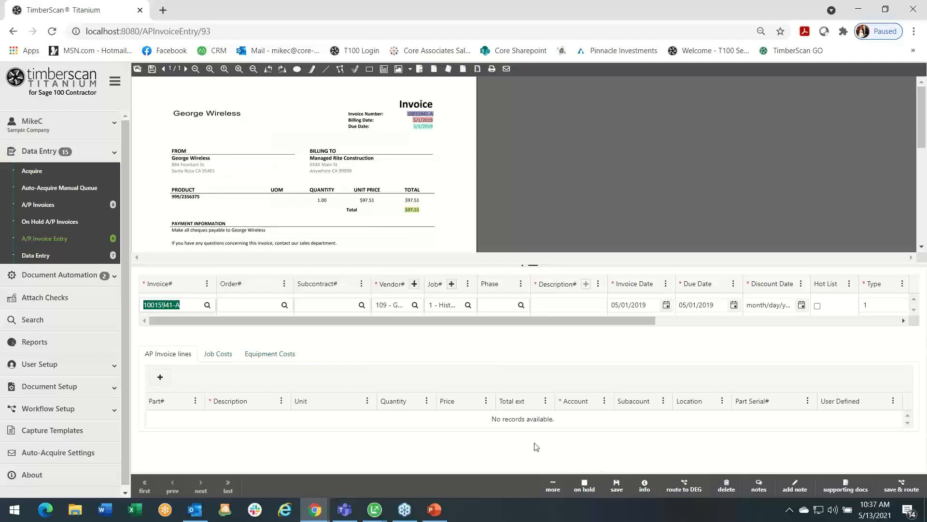
click(219, 356)
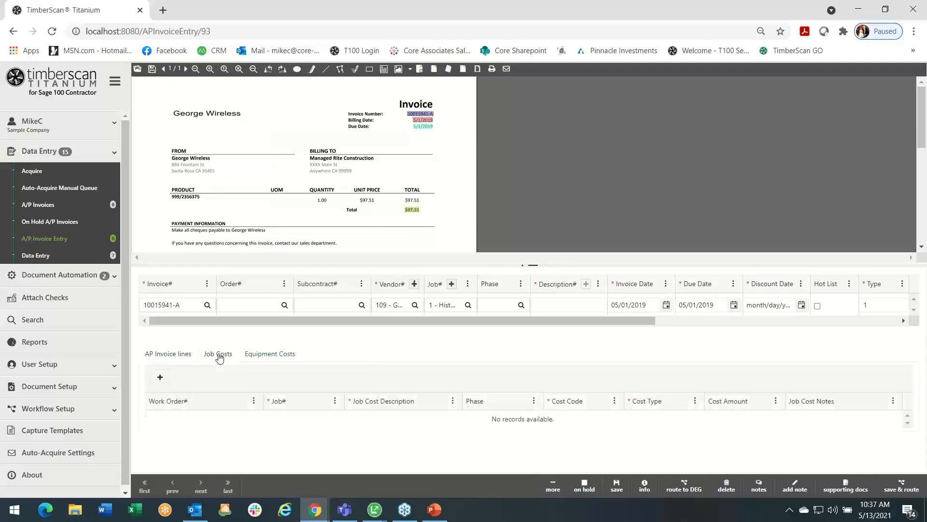
click(256, 356)
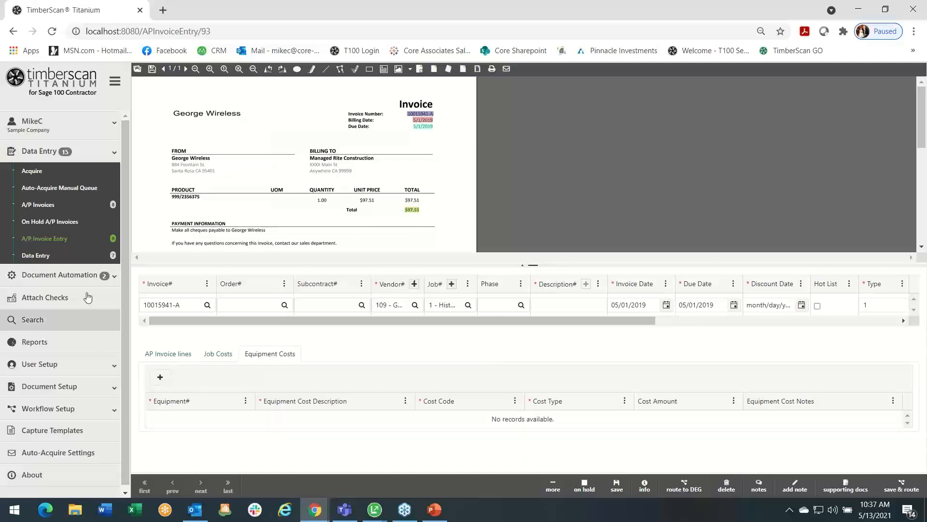
Go to the workflow task queue, review the Westside Waste Management card's field values, and open that document approval task
click(56, 276)
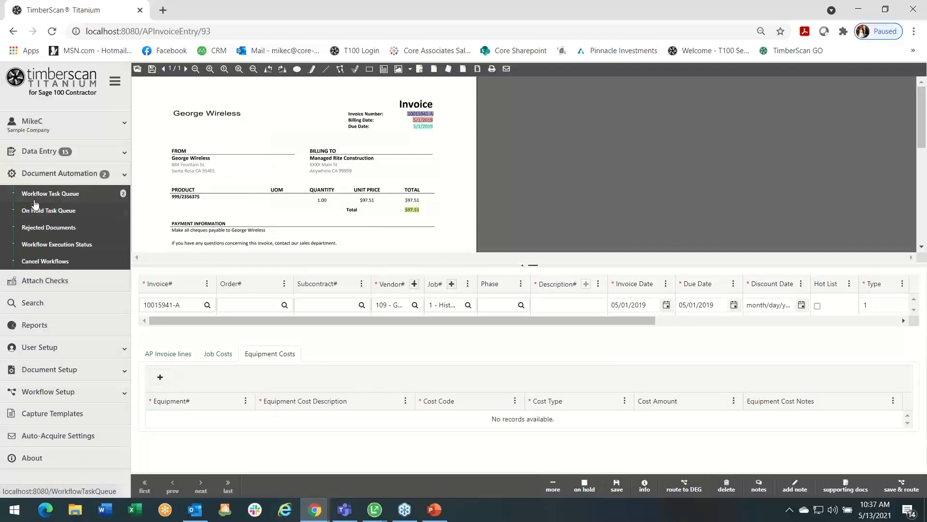
click(33, 193)
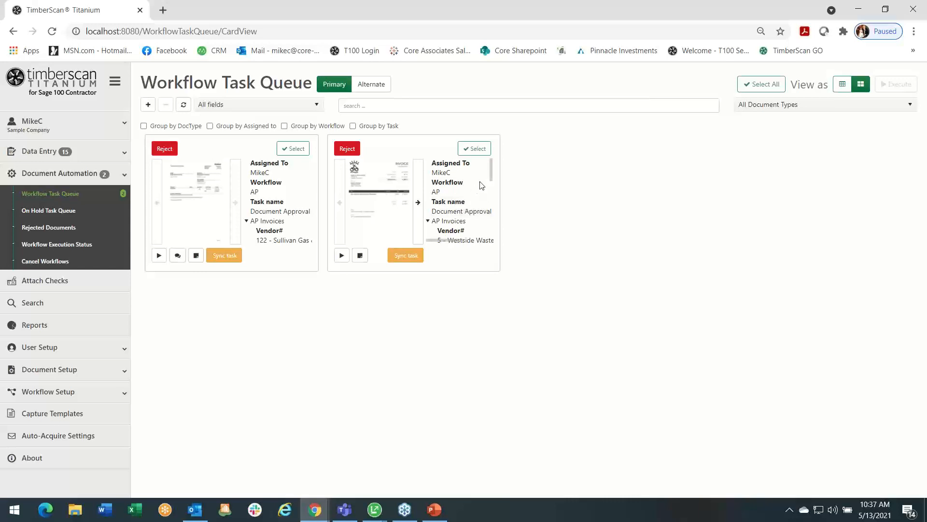
drag(493, 170, 482, 206)
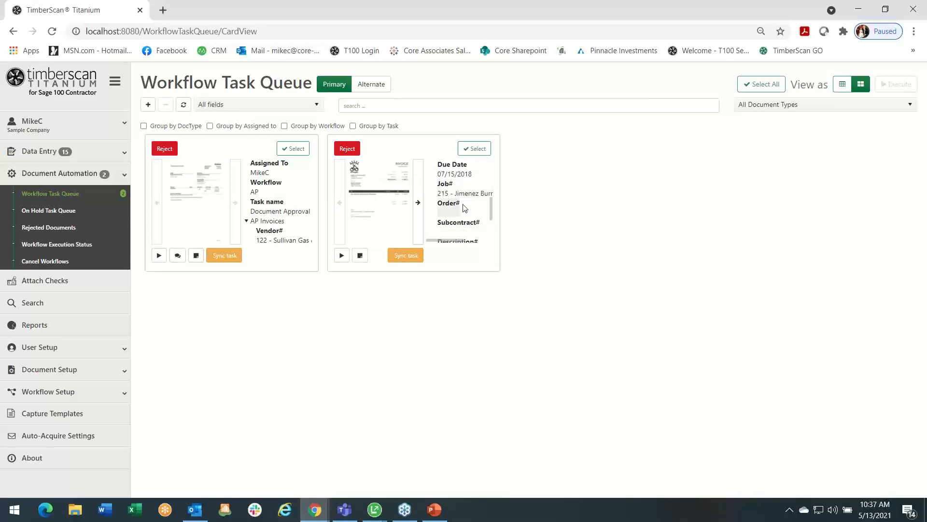
drag(492, 216, 488, 193)
drag(488, 196, 487, 205)
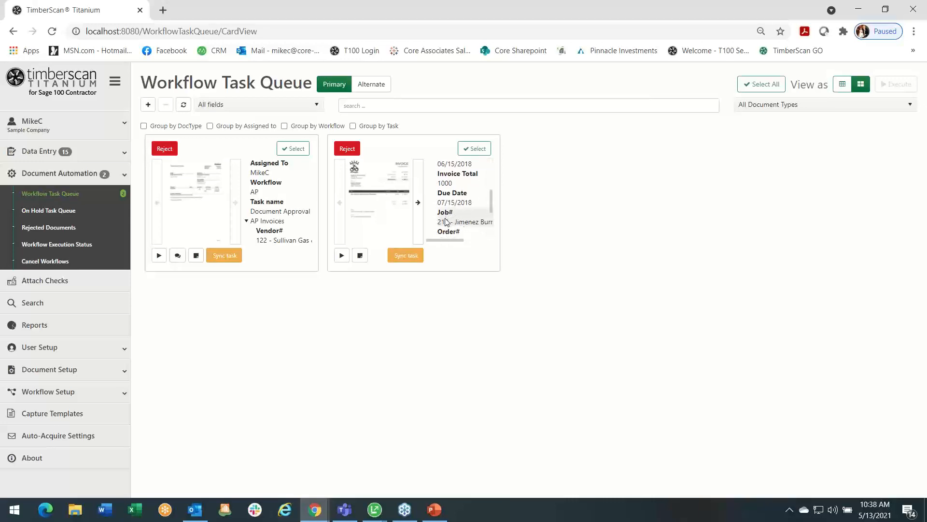
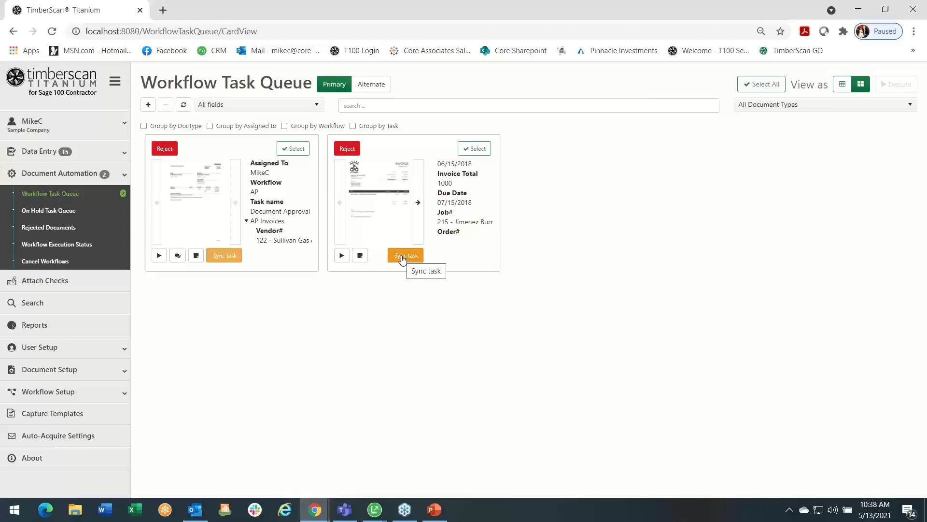
click(402, 256)
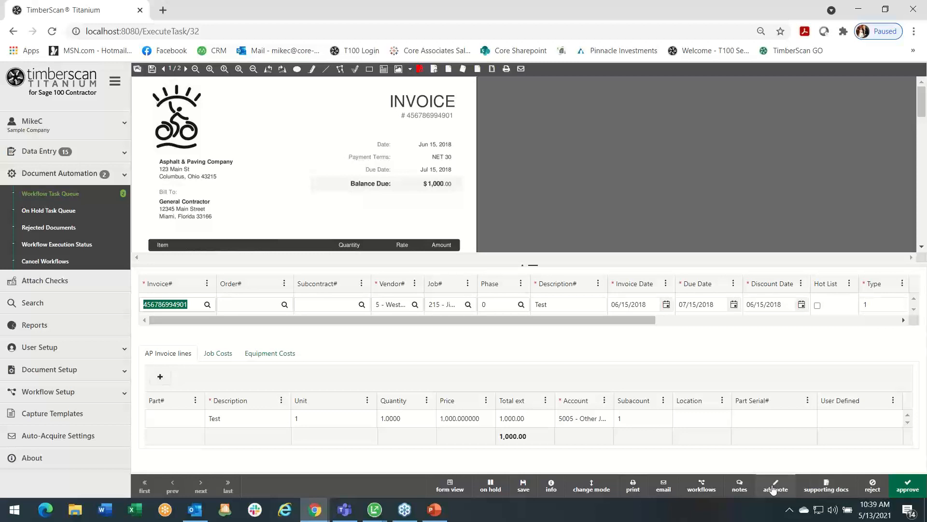
View the task's blank note form and e-mail form, cancelling both
click(773, 489)
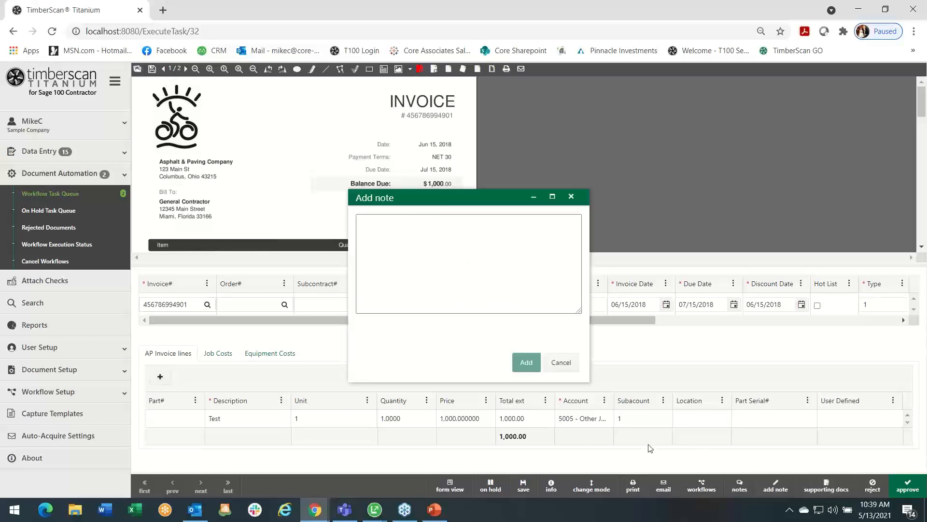
click(561, 363)
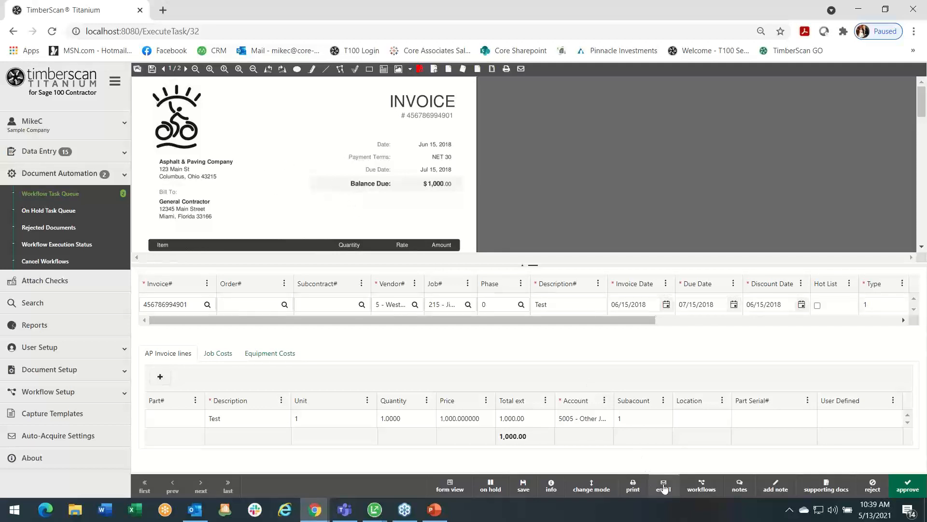
click(664, 488)
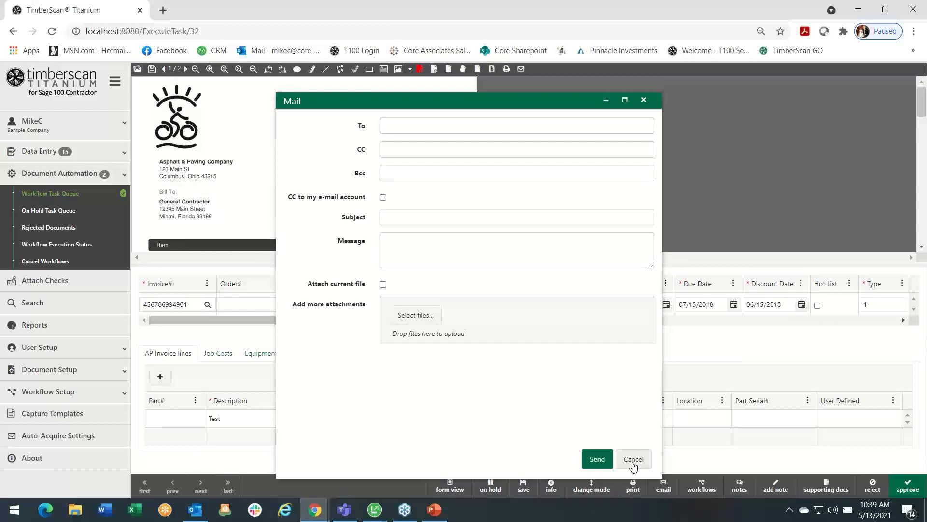
click(633, 460)
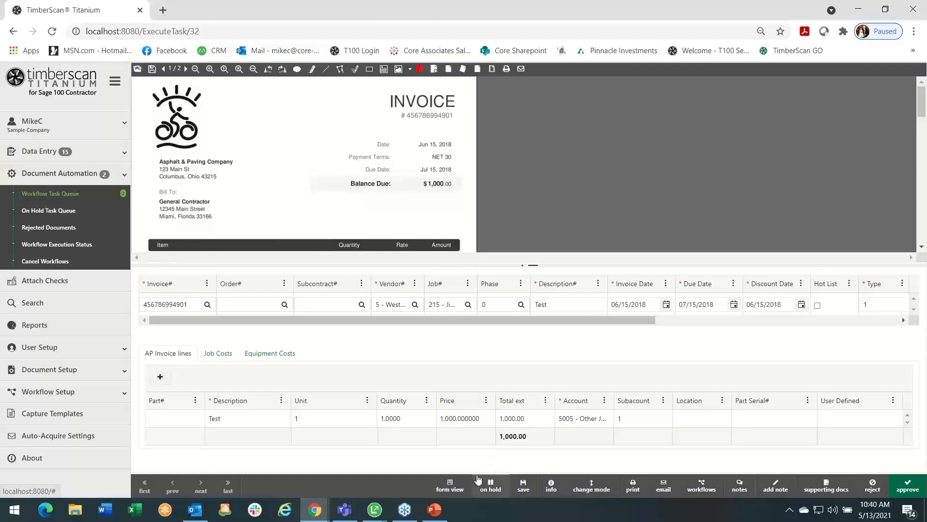
Switch the task to form view and fit it in a reduced browser window with the navigation menu collapsed
click(449, 485)
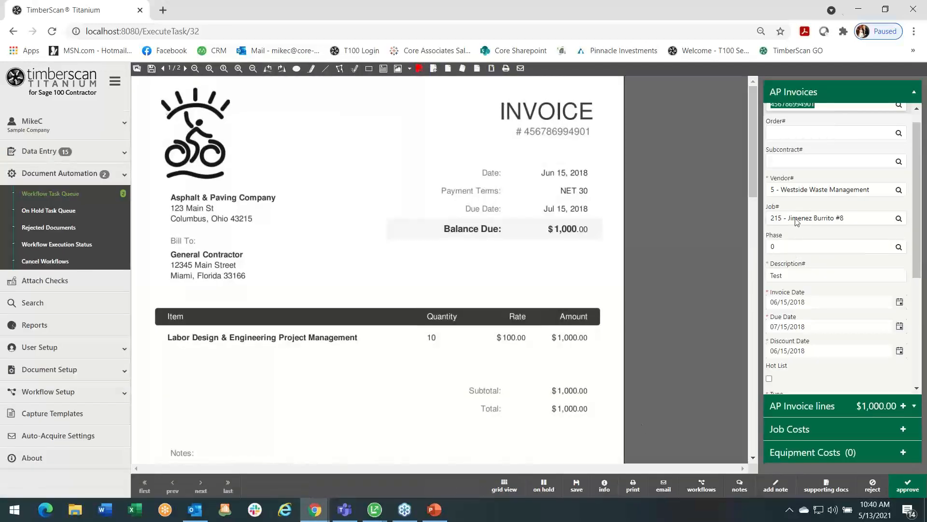
click(885, 10)
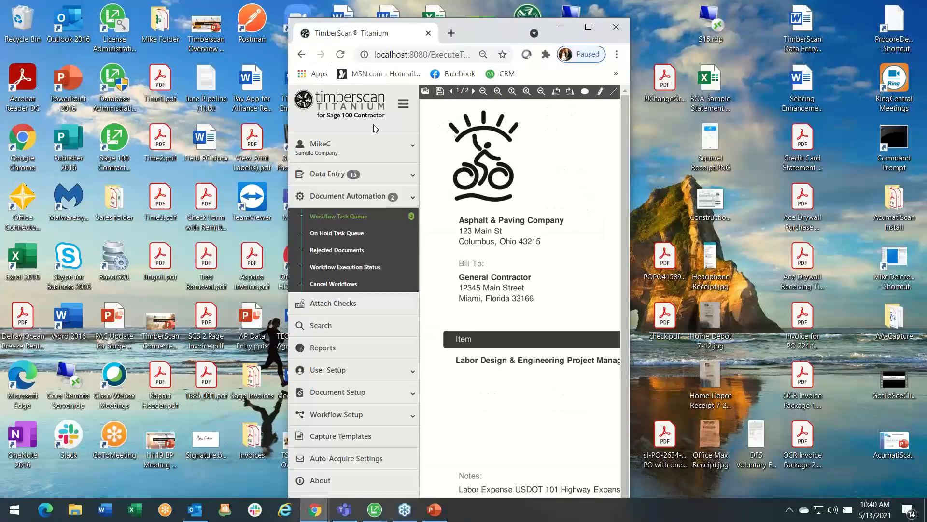
click(403, 106)
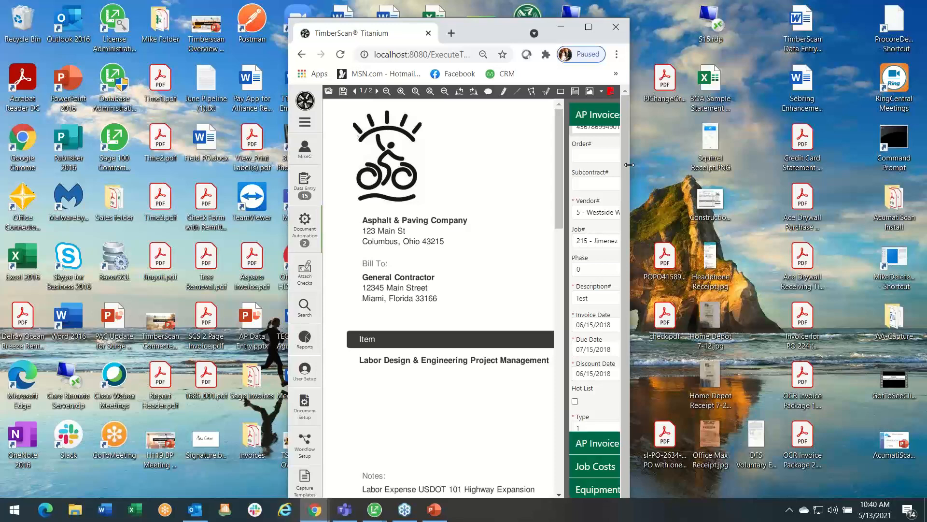
drag(629, 164, 727, 166)
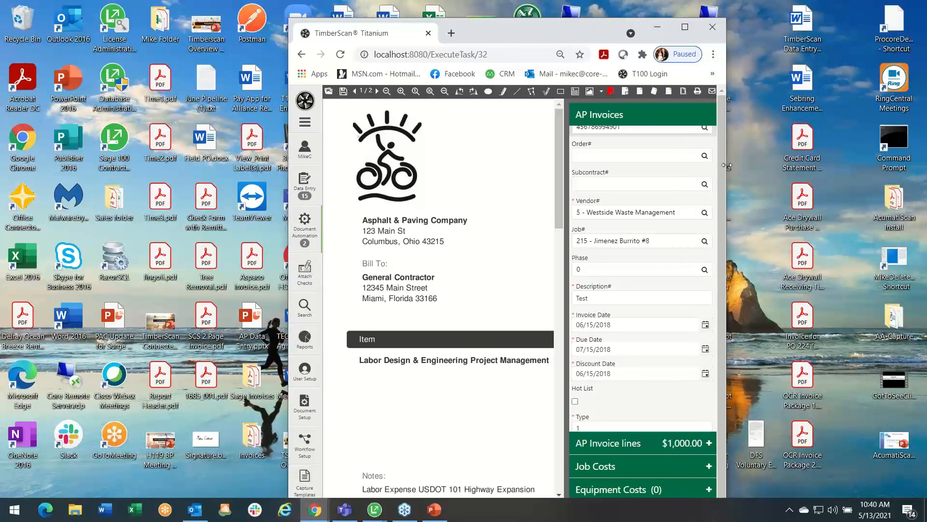
drag(727, 166, 733, 166)
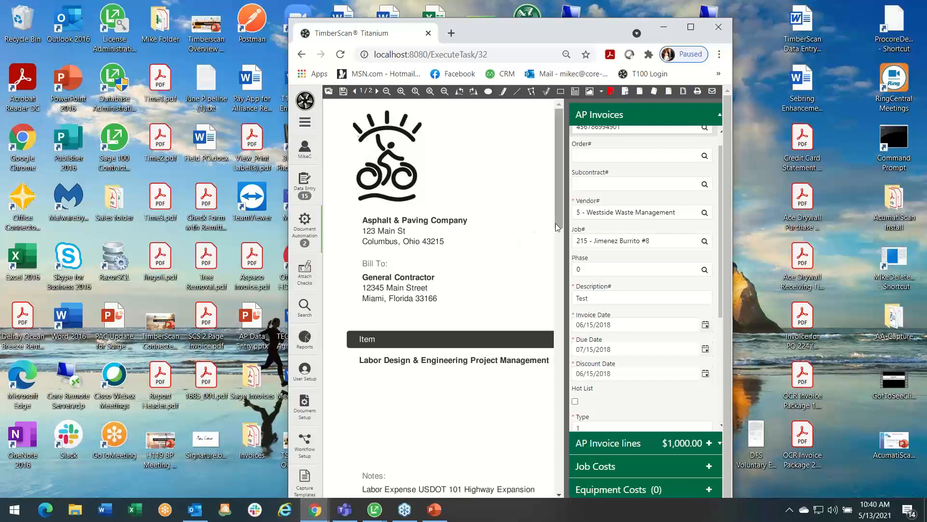
Review the AP invoice header fields, and add a job cost line assigned to job 186 - Williams Post Office
scroll(559, 252, down, 2)
scroll(558, 252, down, 5)
scroll(563, 196, up, 6)
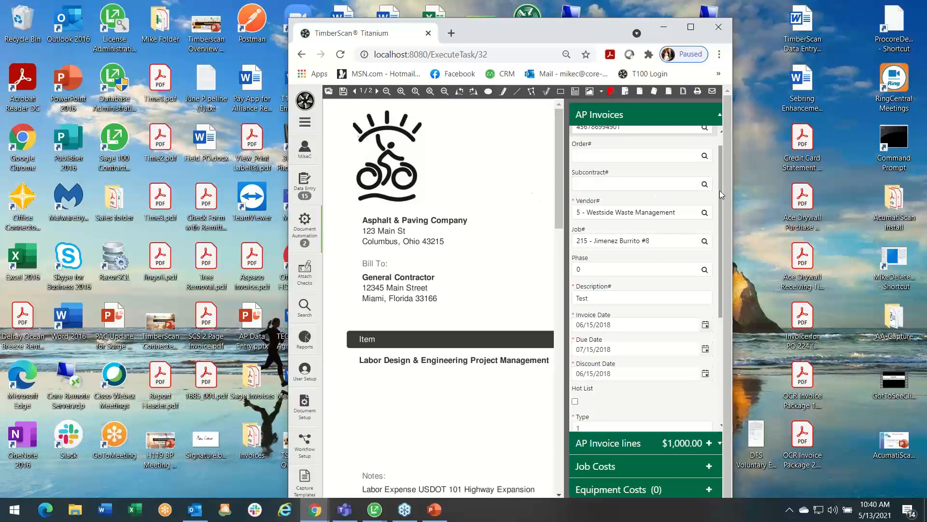
drag(719, 191, 718, 175)
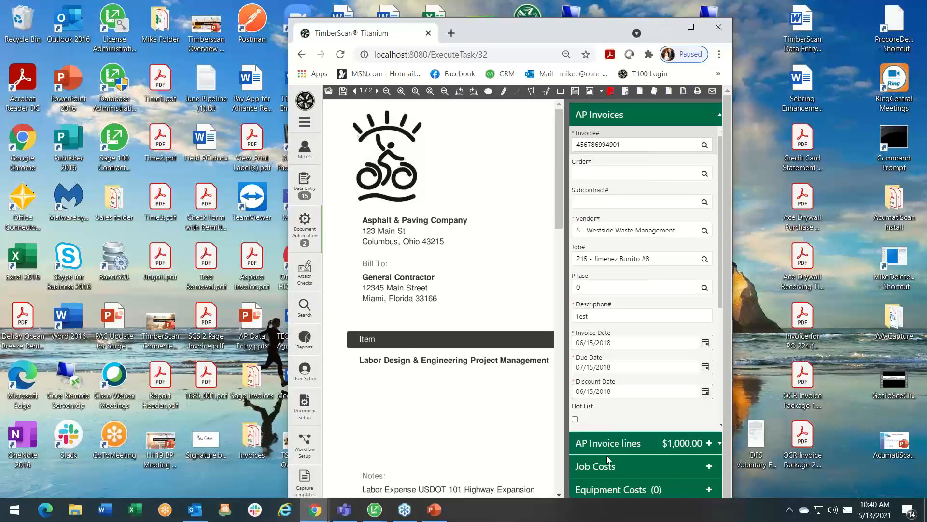
click(709, 467)
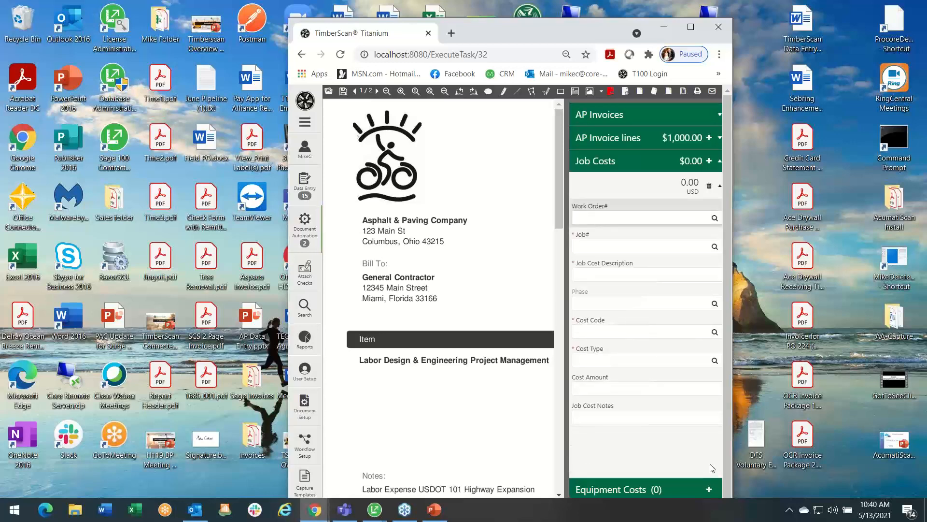
click(714, 247)
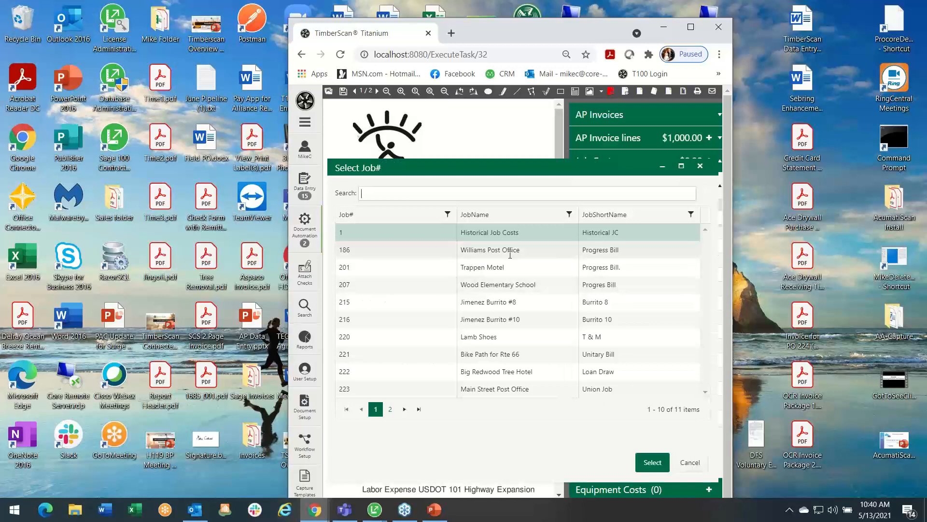
click(489, 249)
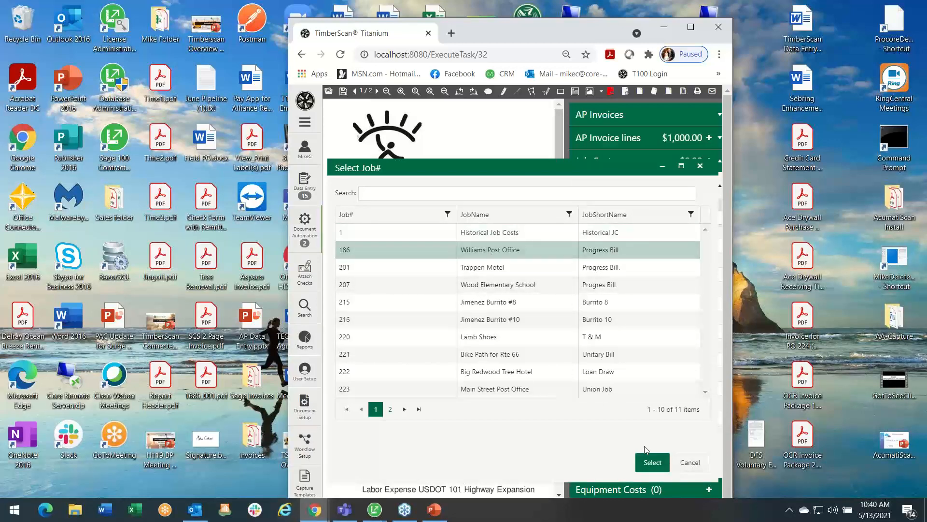
click(651, 463)
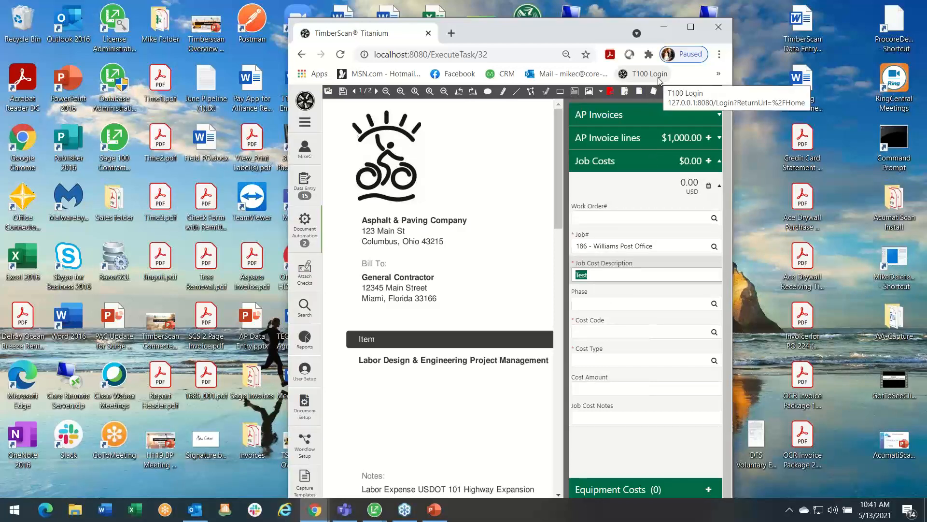
Maximize the browser window and expand the navigation menu to show the Workflow Setup options
click(691, 28)
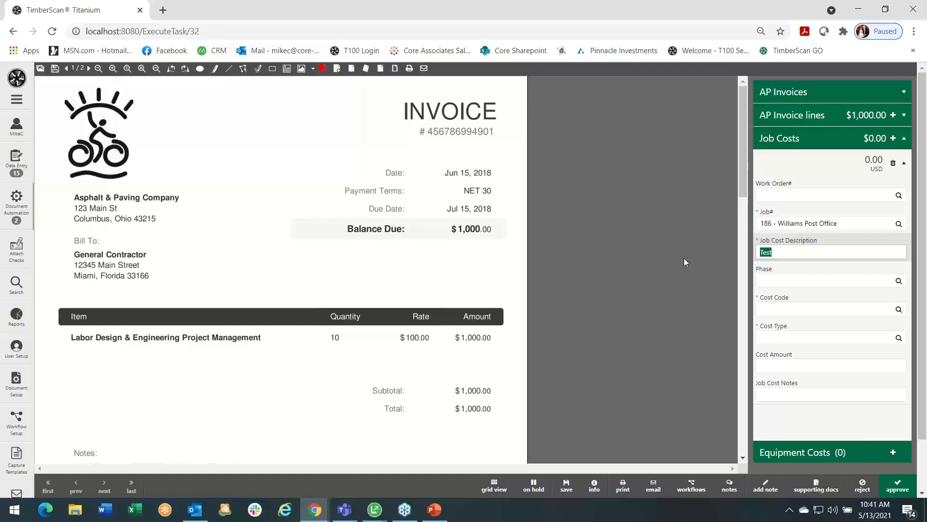
click(16, 102)
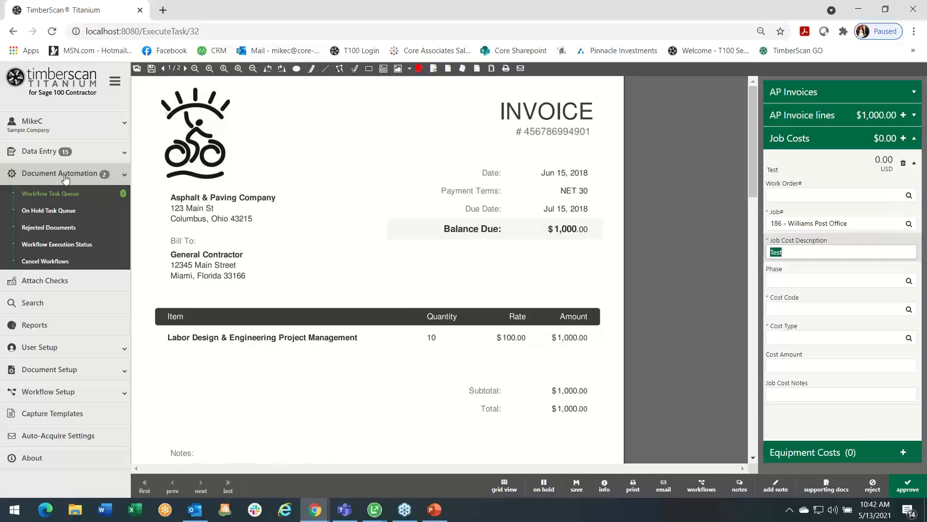
click(66, 395)
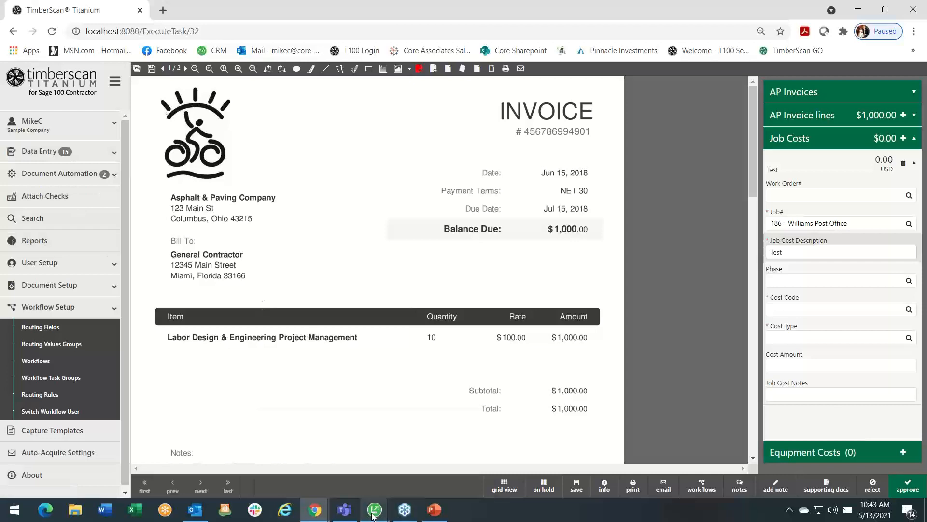
Switch to Sage 100 Contractor's 4-2 Payable Invoices/Credits, go to the last invoice record and open its AP Invoices attachment
mouse_move(373, 516)
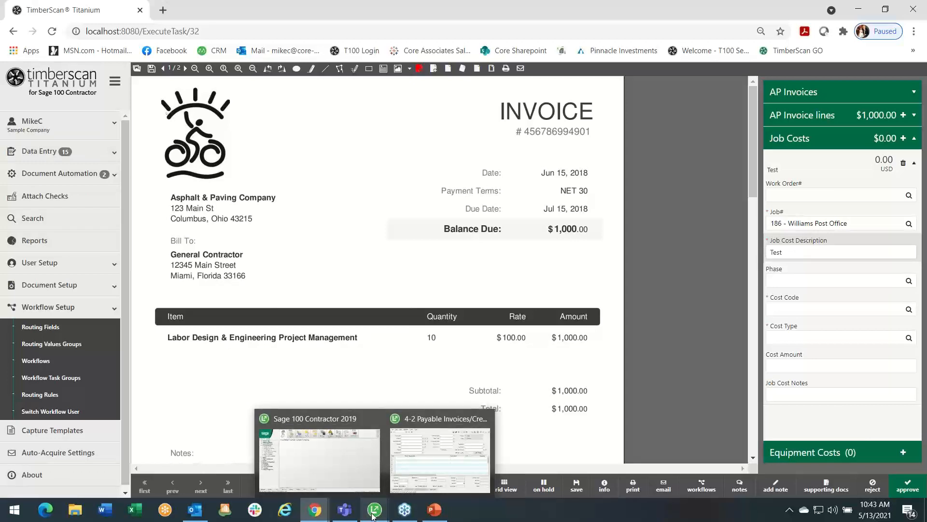
click(431, 460)
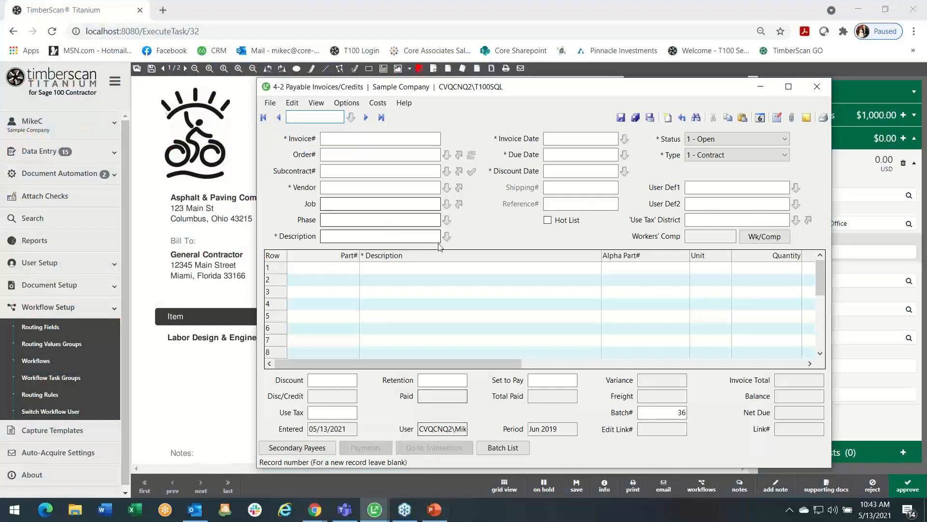
click(381, 116)
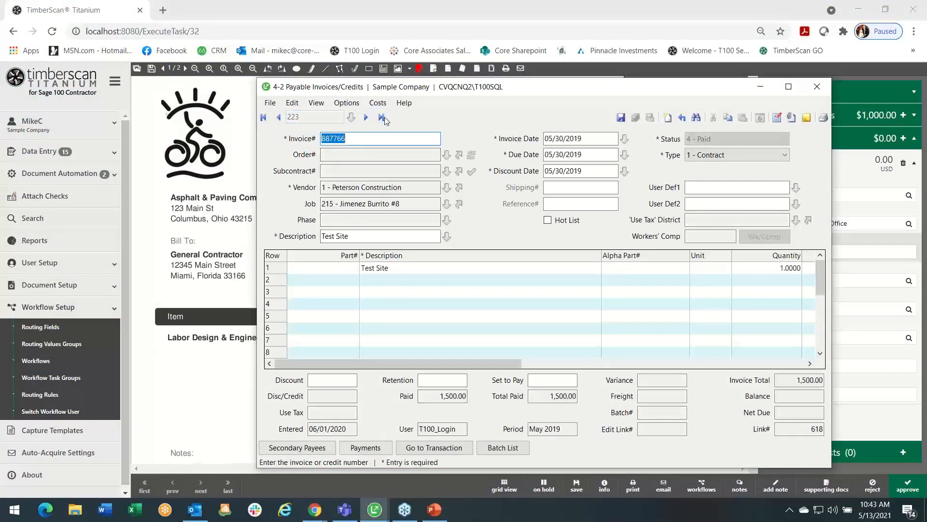
click(792, 118)
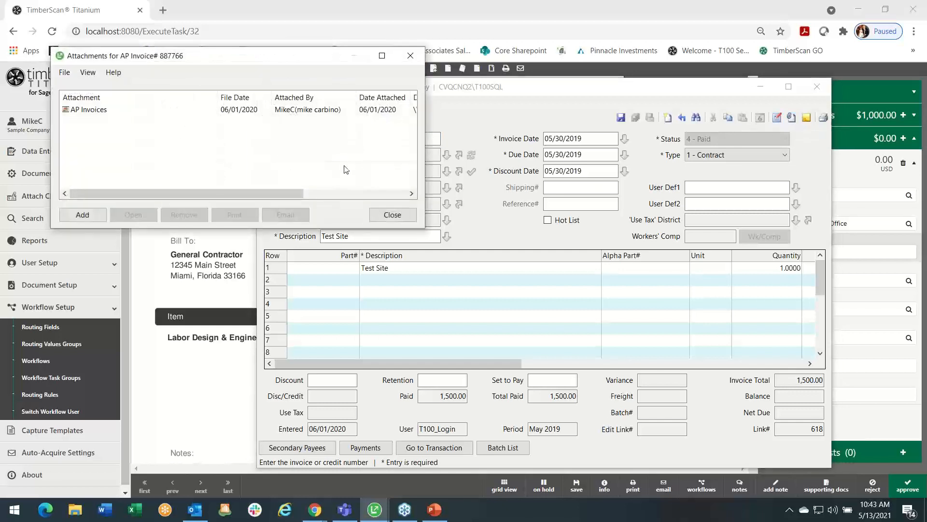
click(163, 110)
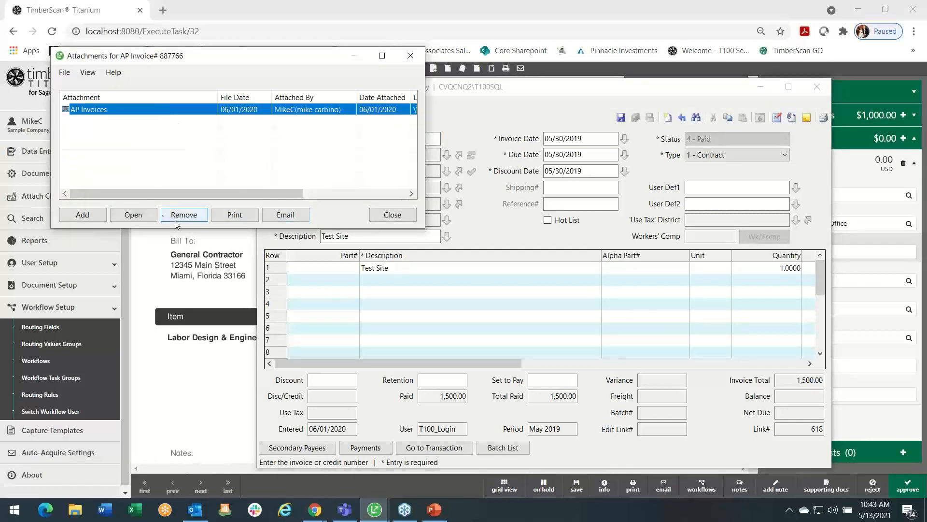
click(146, 215)
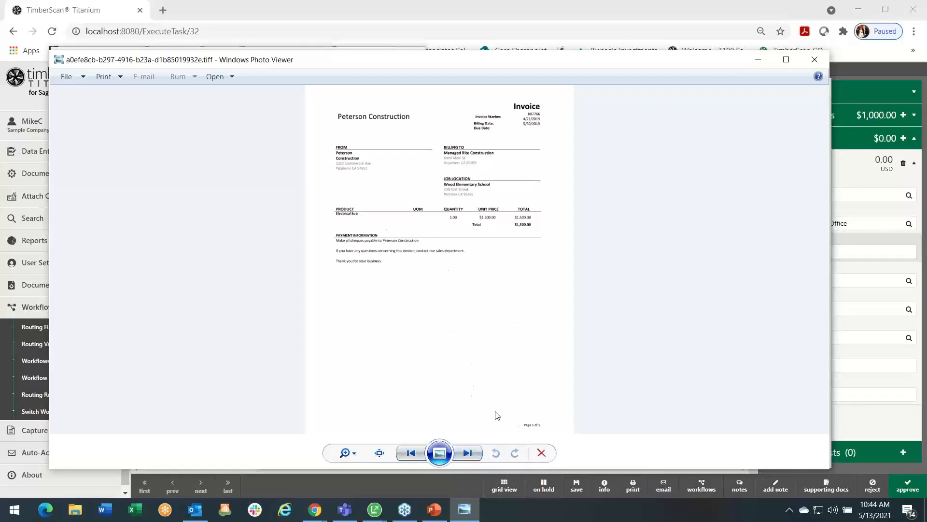
Page through the attached invoice to its check copy, and return to TimberScan Titanium's Attach Checks page
click(467, 454)
click(467, 454)
click(467, 454)
click(467, 454)
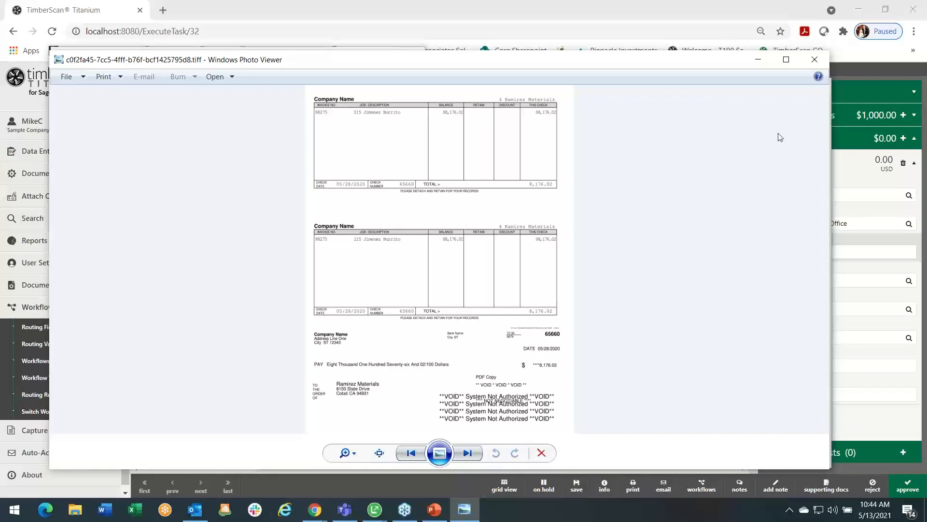
click(814, 60)
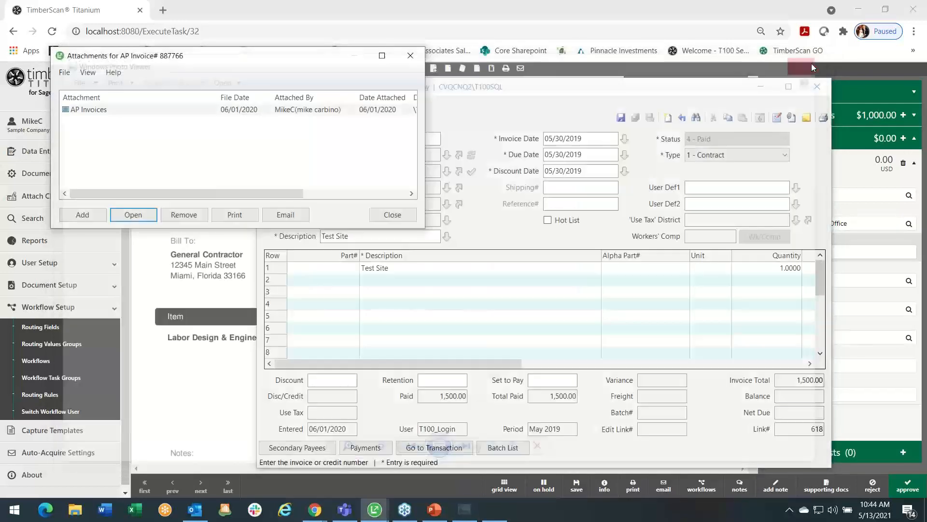
click(392, 215)
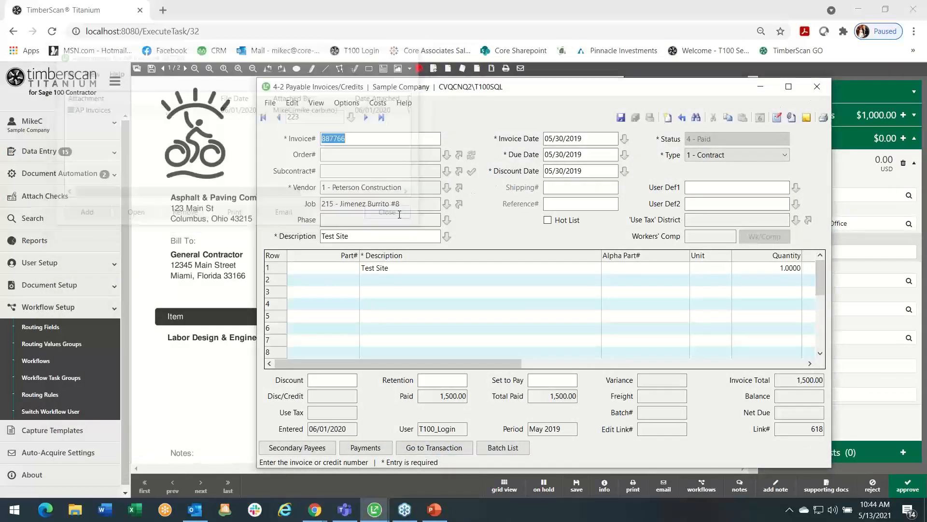
click(762, 88)
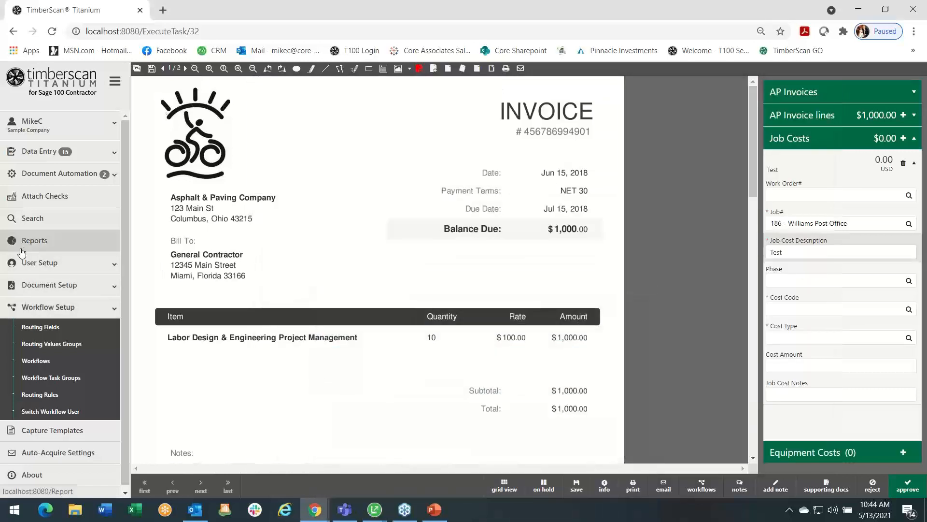
click(42, 198)
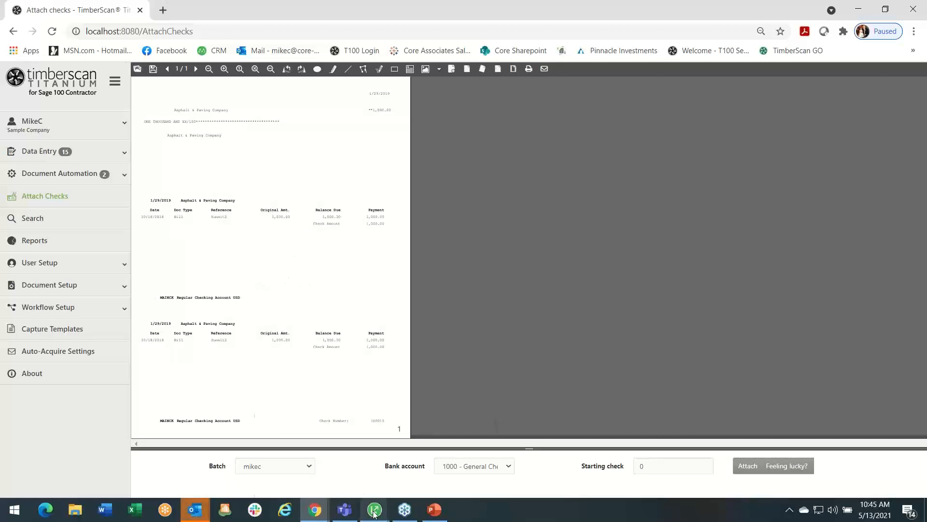
Switch back to the Sage 100 Contractor payable invoice and reopen its AP Invoices attachment
mouse_move(374, 512)
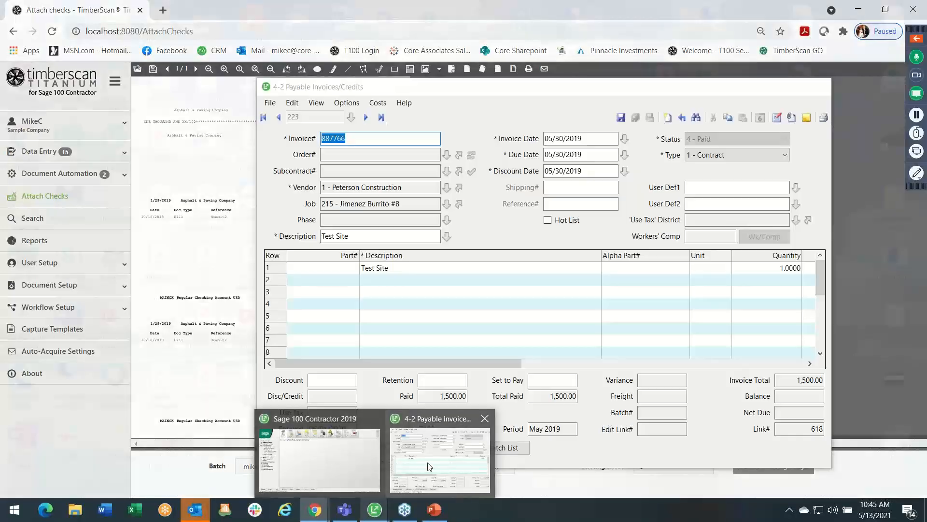
click(425, 466)
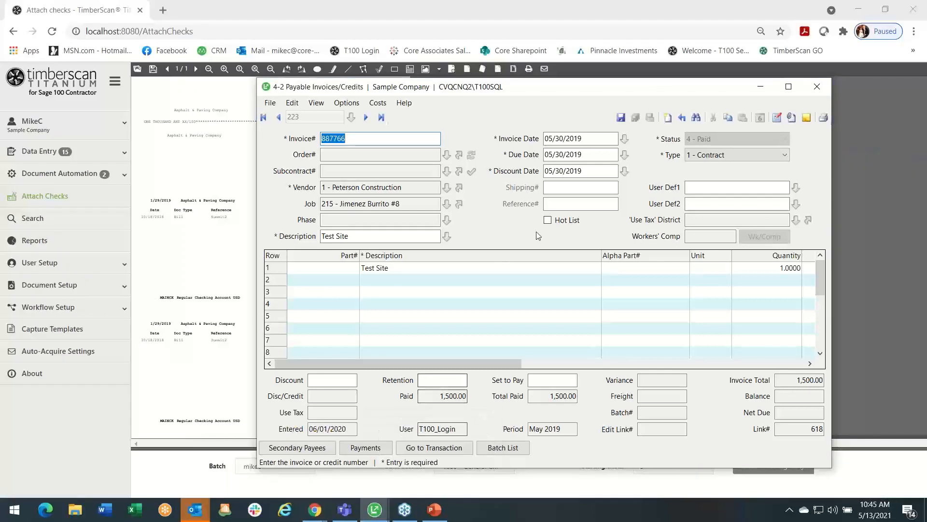
click(791, 119)
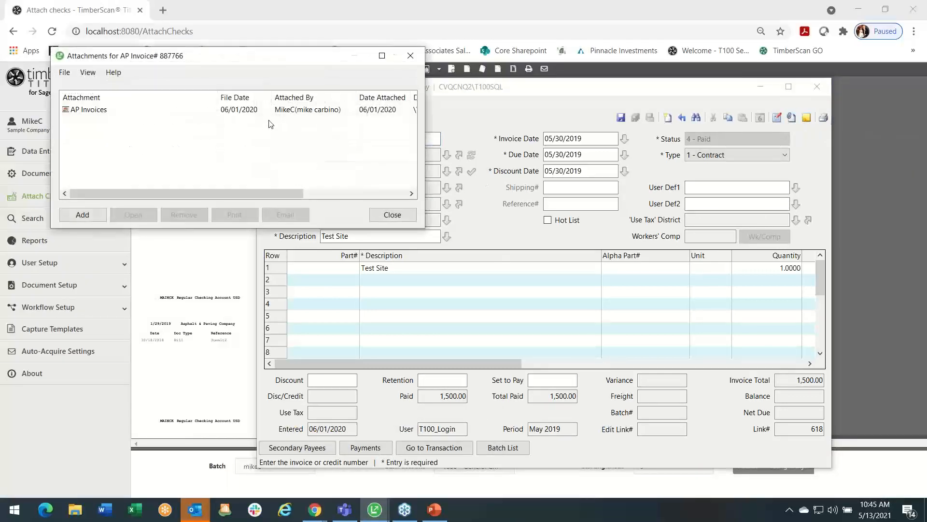
click(261, 110)
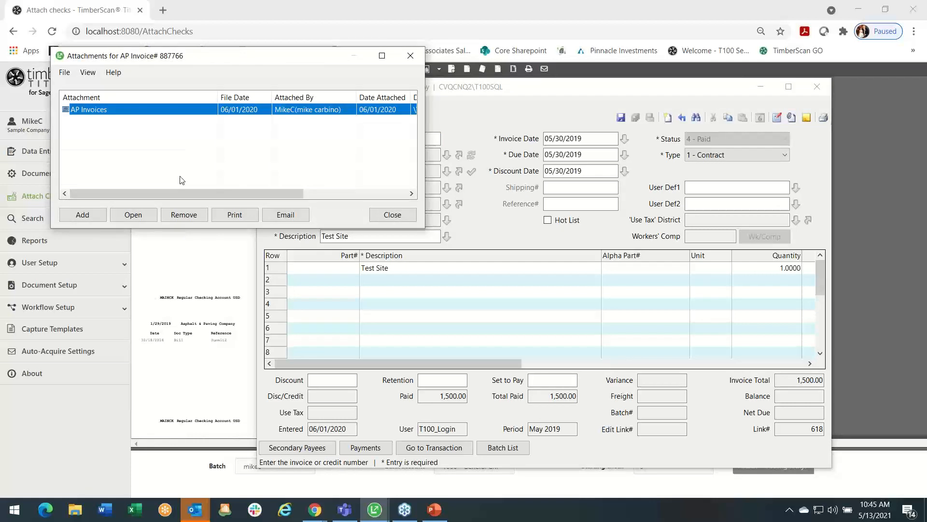
click(133, 214)
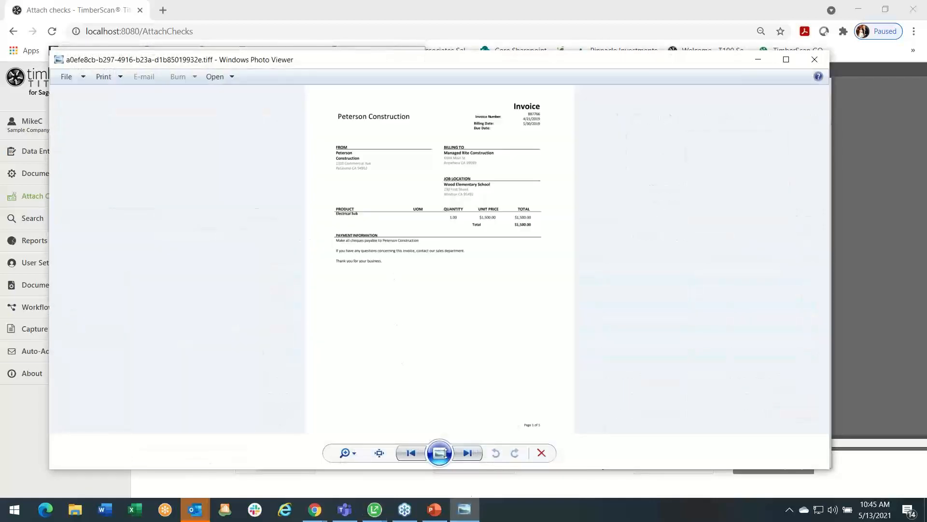
View the check copy behind the attached invoice, close the attachment windows and minimize the payable invoice
click(465, 454)
click(465, 454)
click(465, 454)
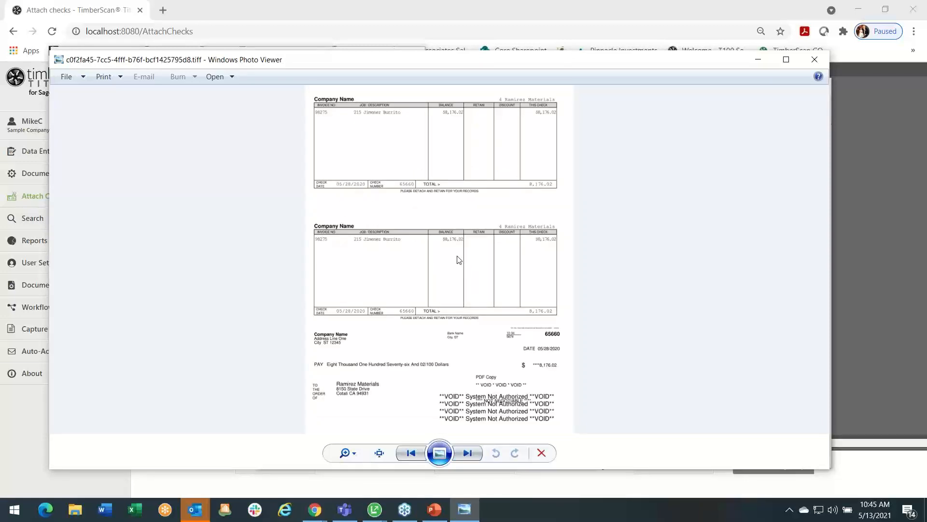
click(812, 67)
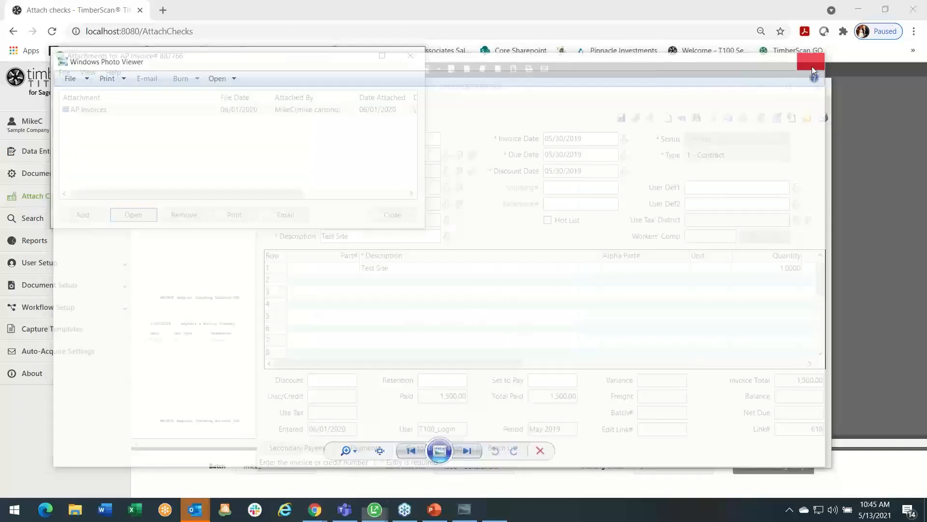
click(392, 214)
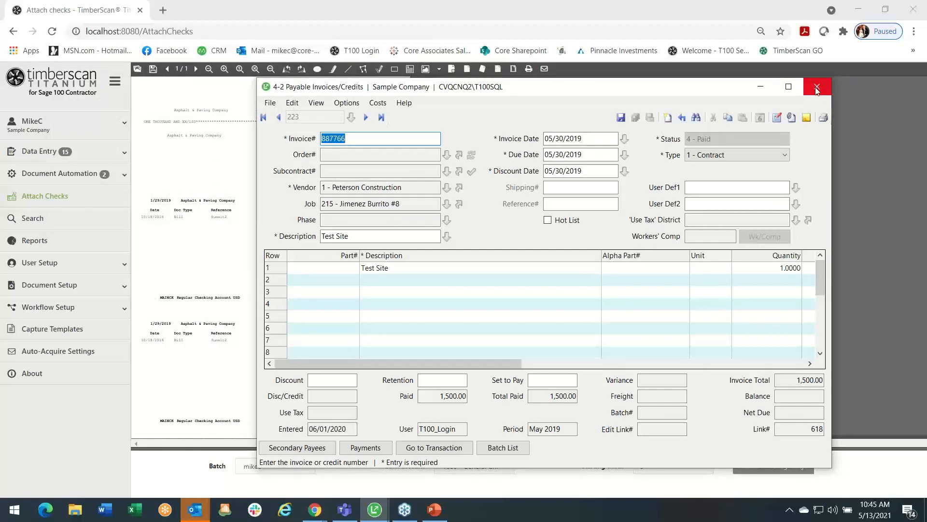
click(760, 88)
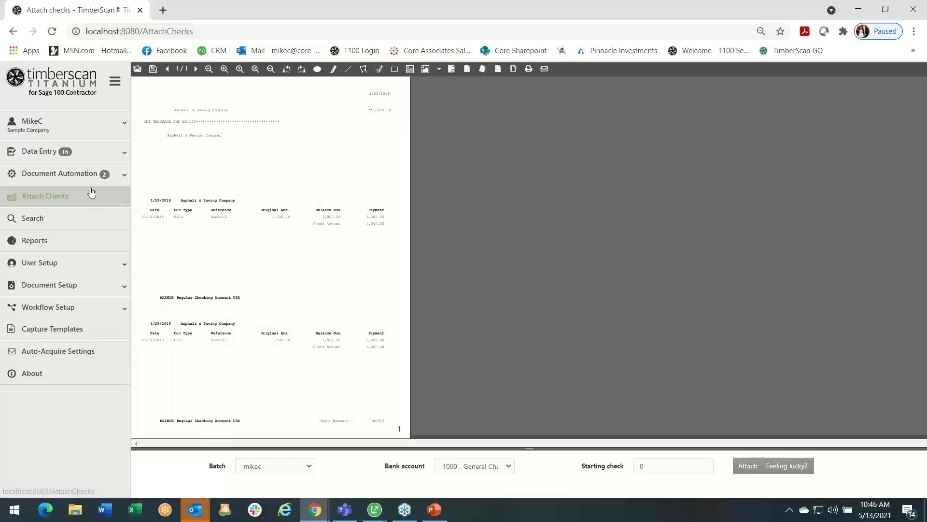
Show TimberScan's Data Entry options, and switch to the Core Cloud Systems demo site
click(79, 153)
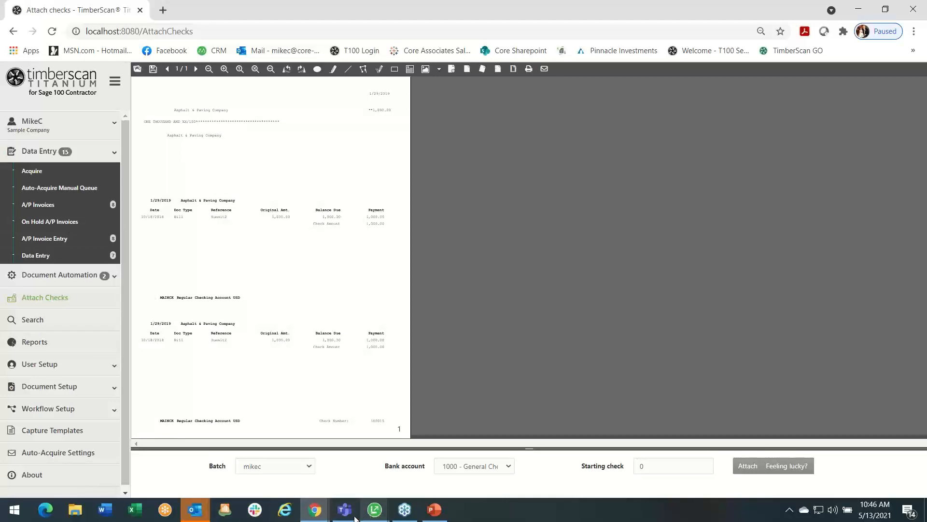
mouse_move(314, 511)
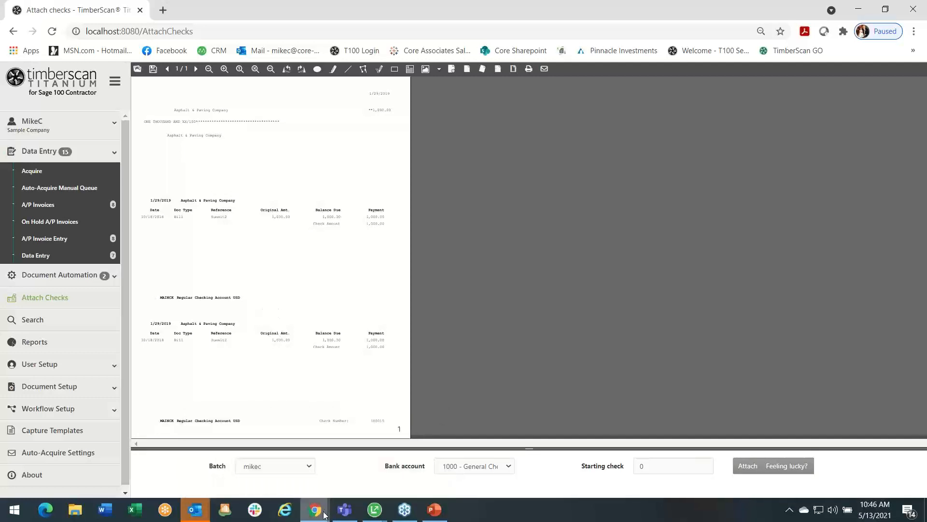
click(373, 473)
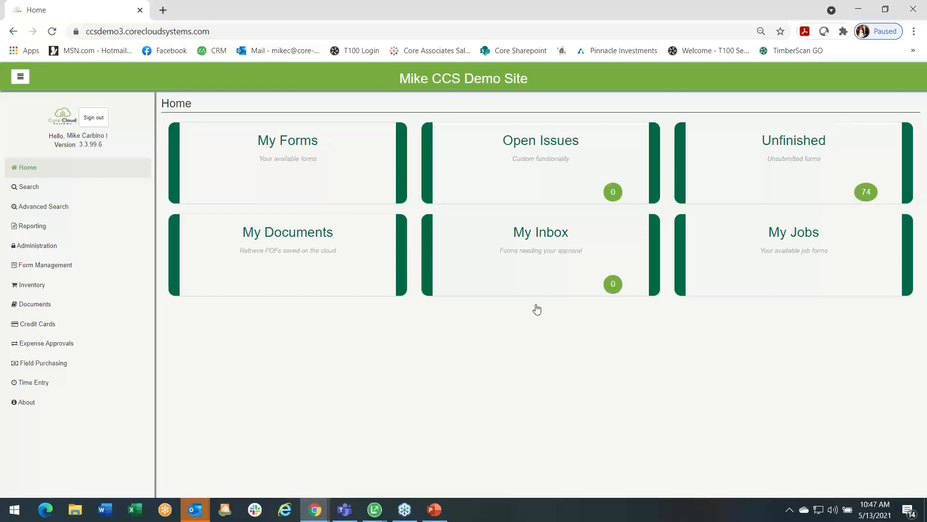
Open the unfinished Credit Cards - Job Cost Coding form updated 5/12/2021 and enlarge its captured receipt image
click(758, 189)
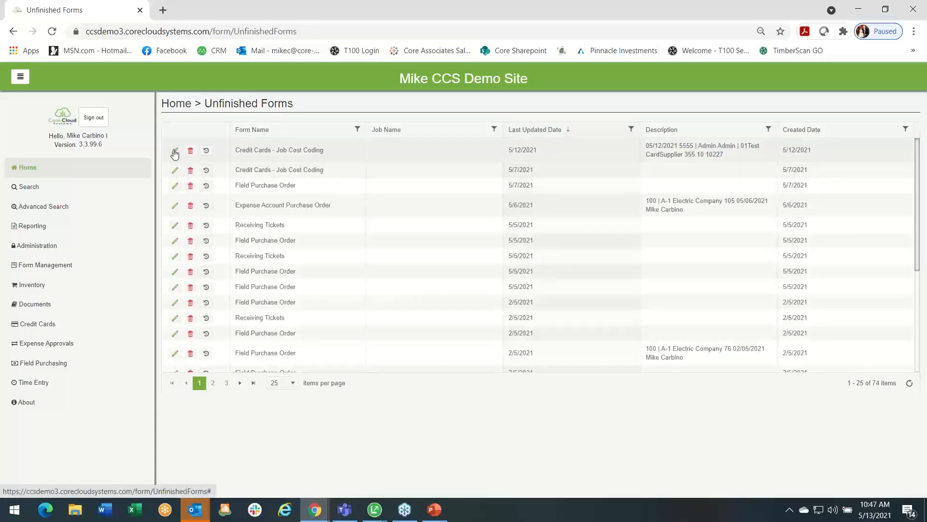
click(175, 151)
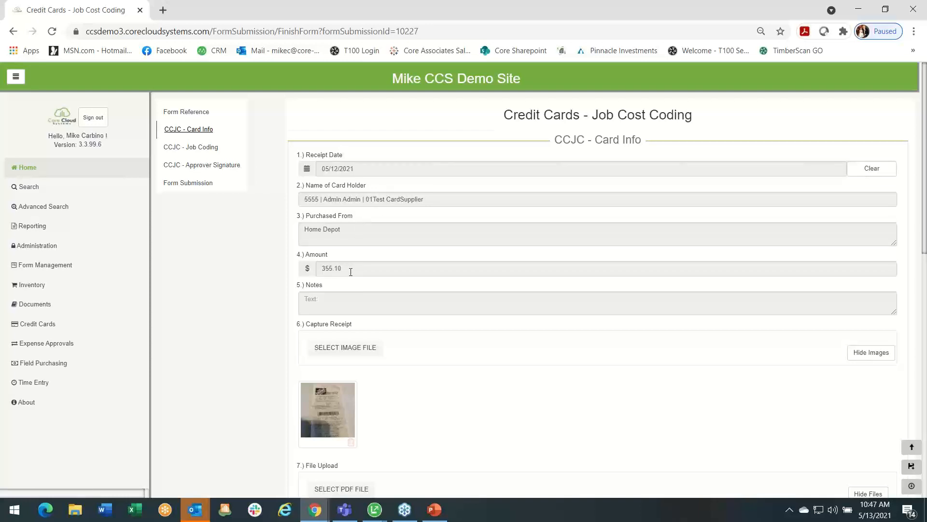
click(339, 406)
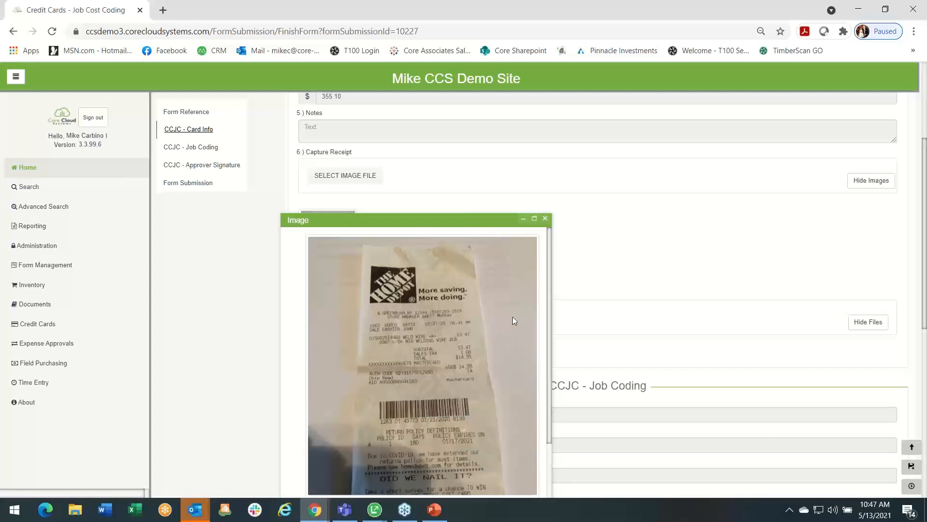
Close the enlarged receipt image and draw a freehand signature in the form's CCJC - Approver Signature section
click(545, 220)
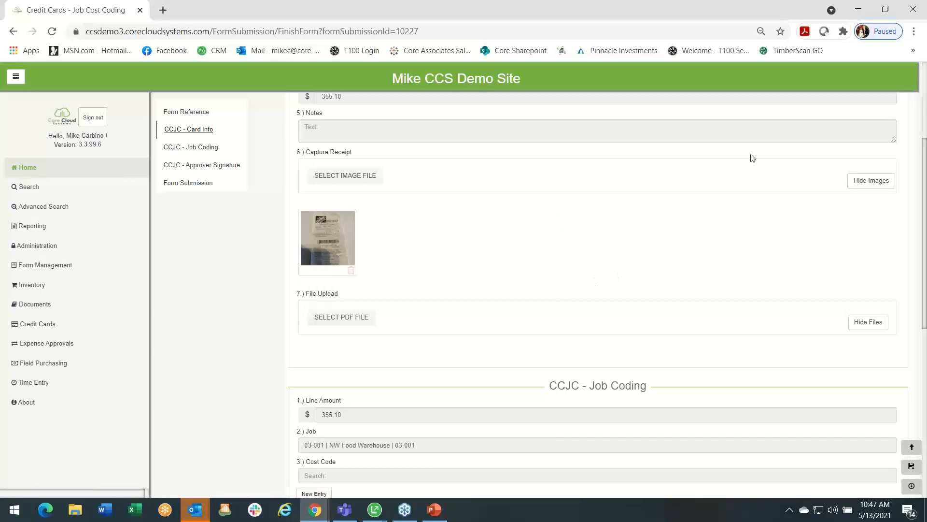
click(885, 10)
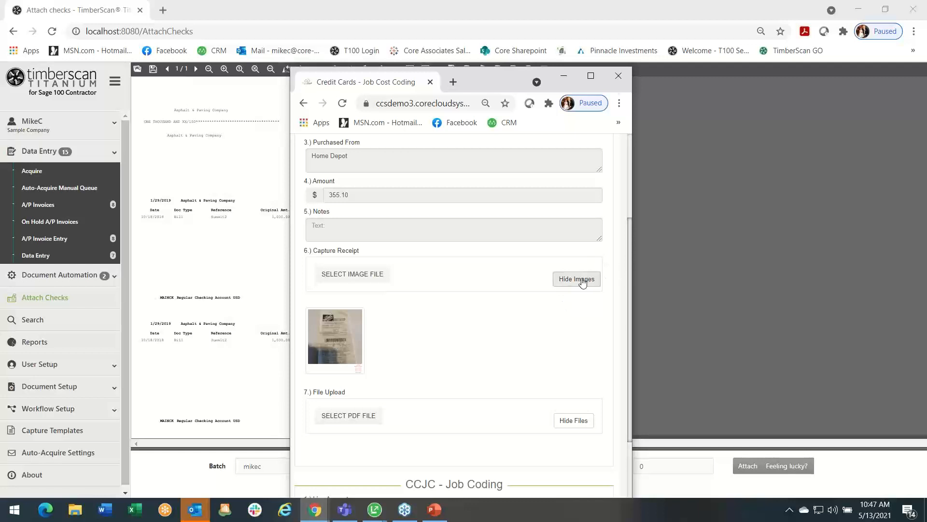
scroll(571, 310, down, 3)
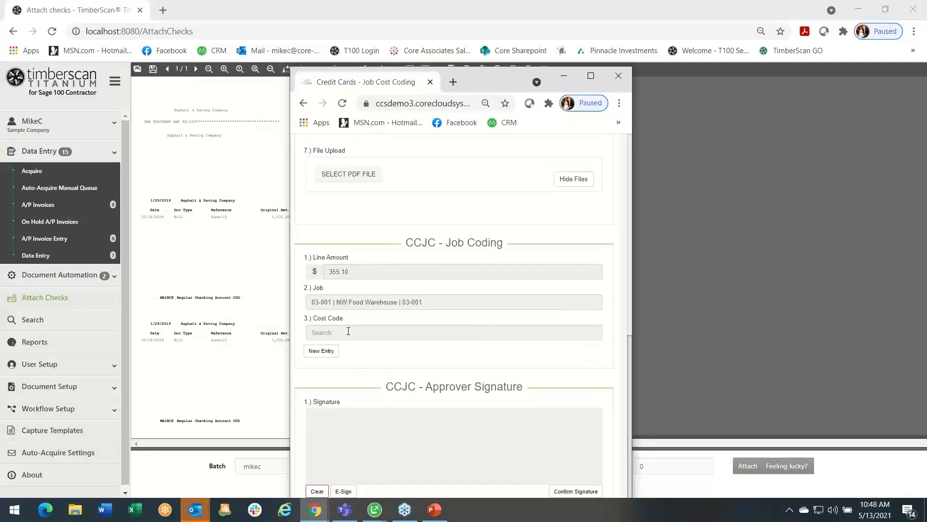
scroll(416, 294, down, 2)
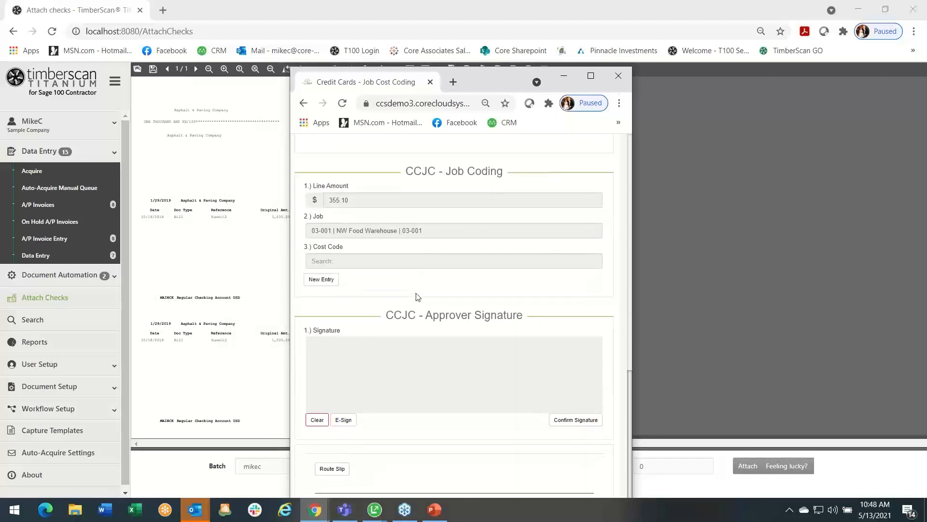
drag(372, 377, 483, 367)
click(590, 74)
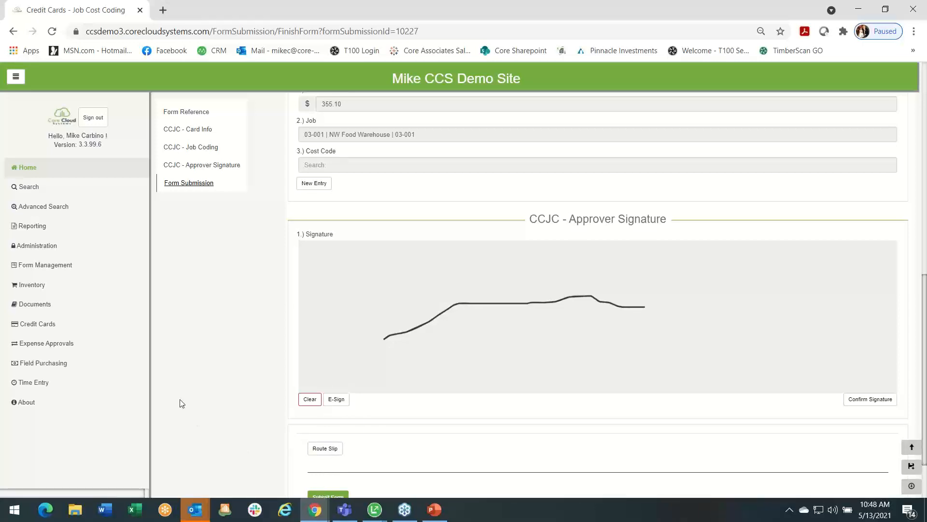
Open the Credit Cards statements list and bring up the reconciliation of the BOA Mastercard statement dated 09/16/2020
click(62, 328)
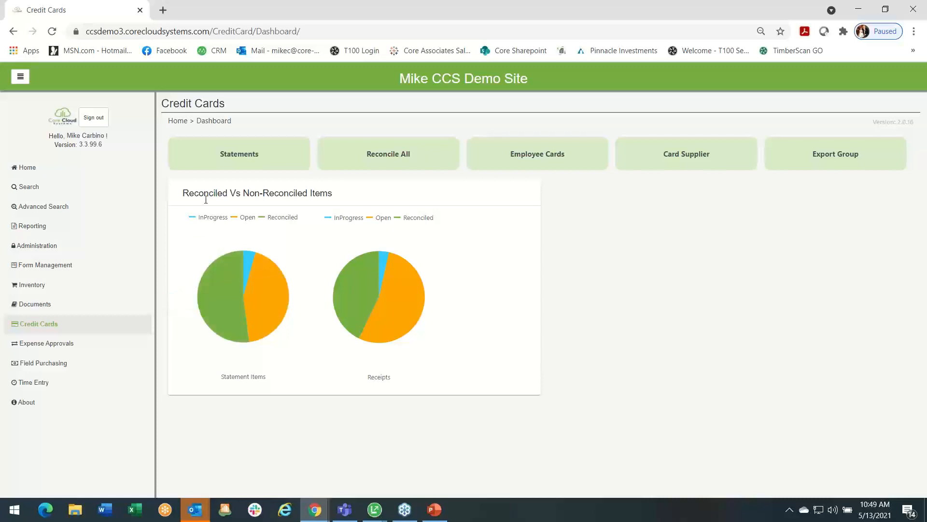
click(238, 155)
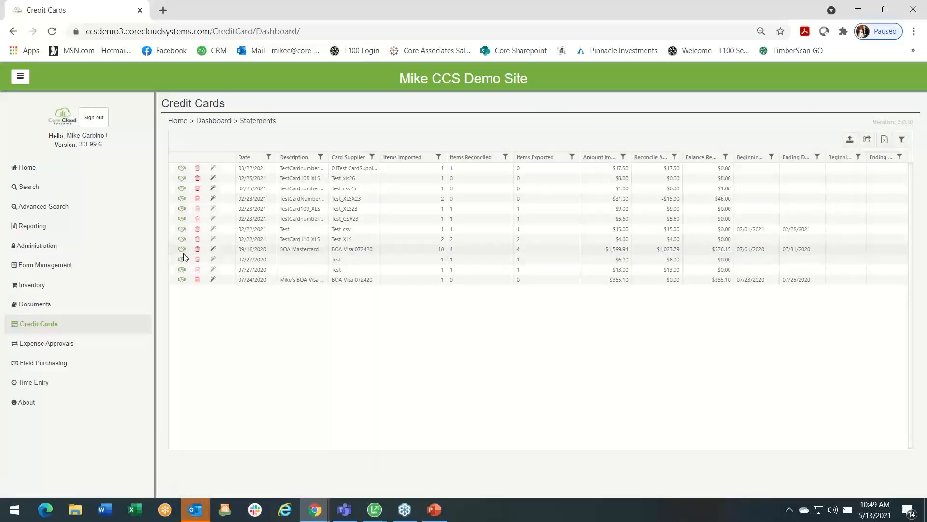
click(182, 250)
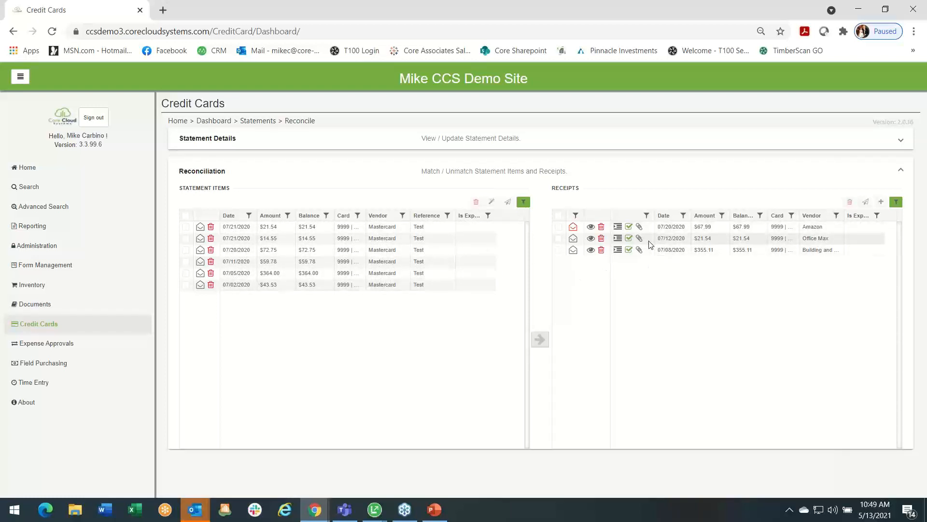
View the Amazon receipt's job cost coding form through to its approver signature section, and close it
click(618, 228)
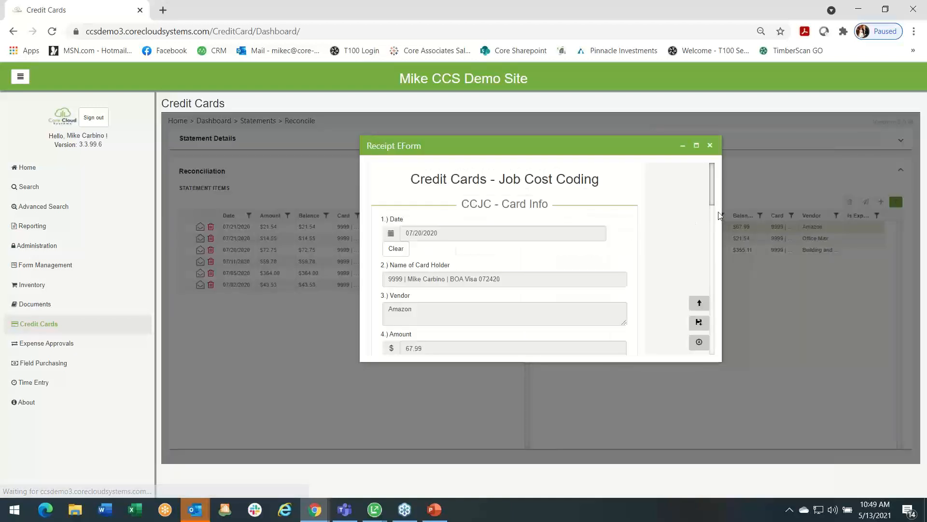
mouse_move(714, 203)
mouse_down()
mouse_move(706, 256)
mouse_move(704, 244)
mouse_move(708, 311)
mouse_up()
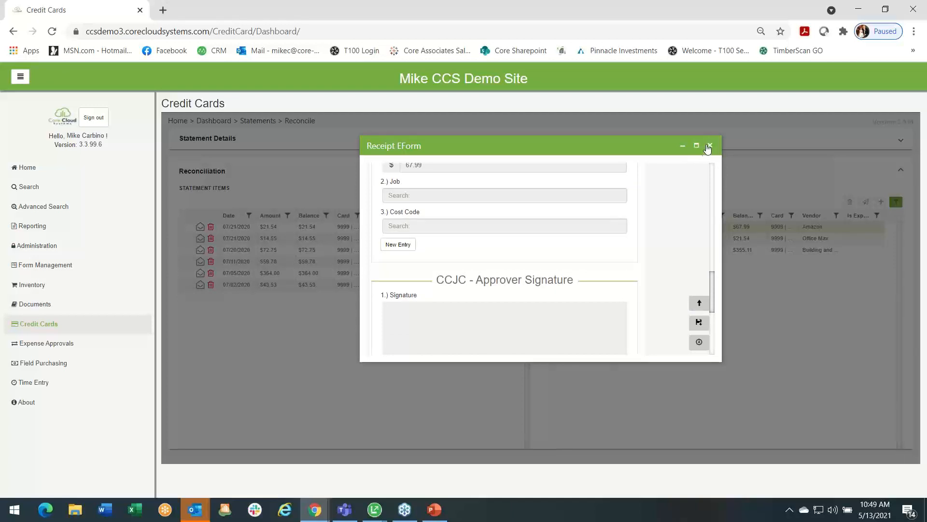
click(709, 145)
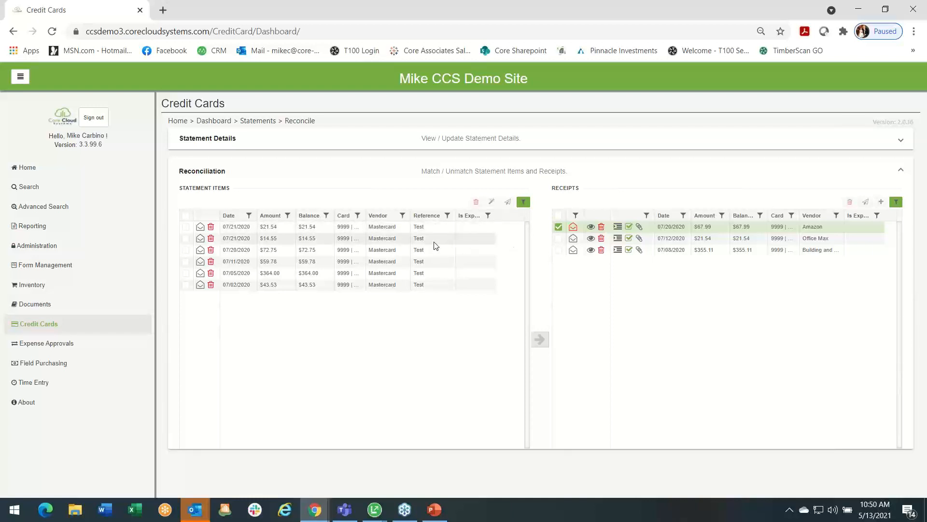
Show the BOA Mastercard statement's details, and switch back to TimberScan Titanium
click(405, 144)
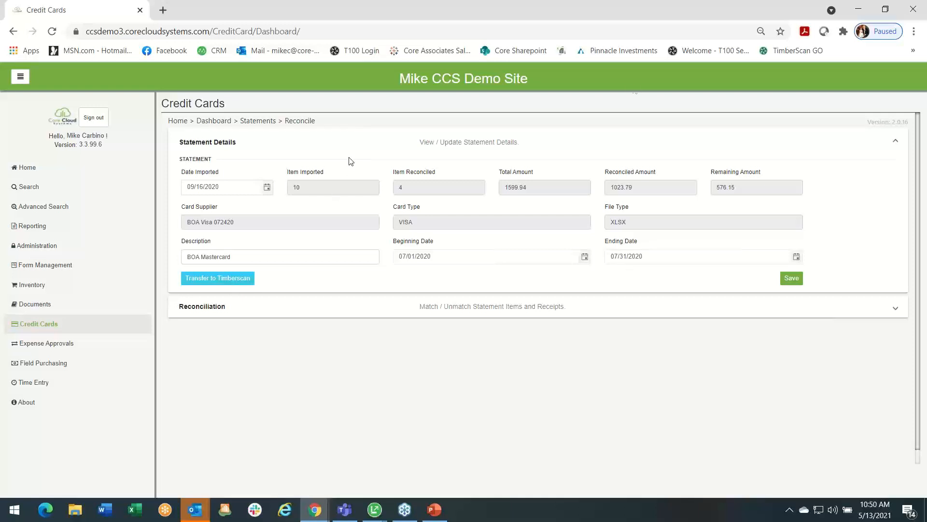
click(859, 7)
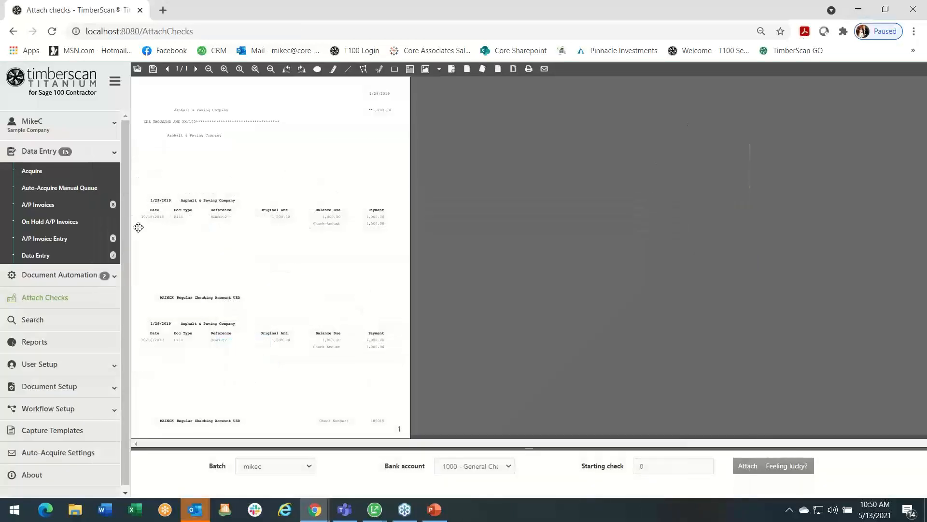
View the A/P Invoice Entry queue, and open the Asphalt & Paving Company purchase order from the Data Entry queue at its Vendor# field
click(94, 242)
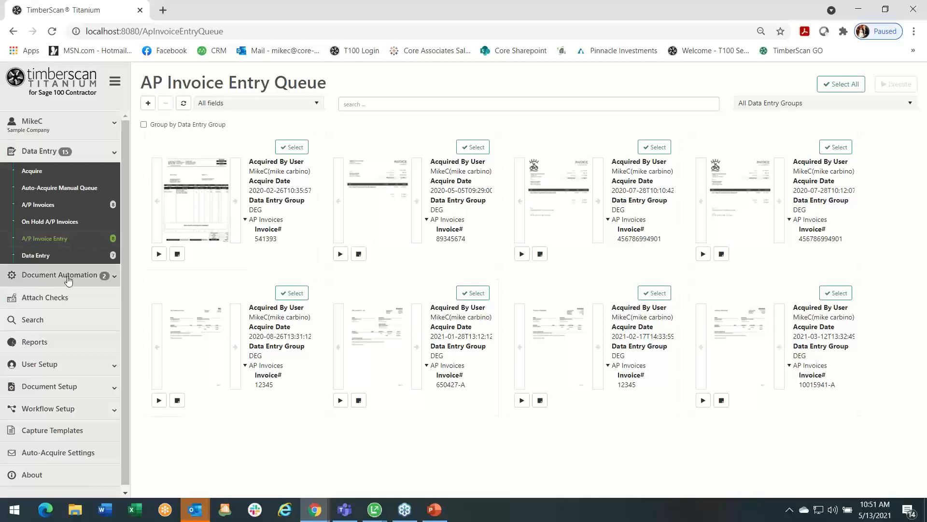
click(43, 151)
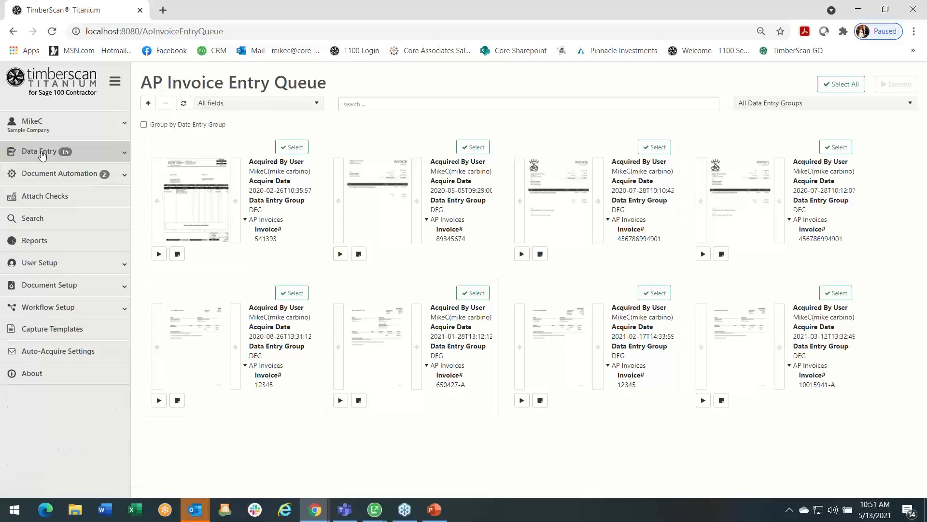
click(42, 152)
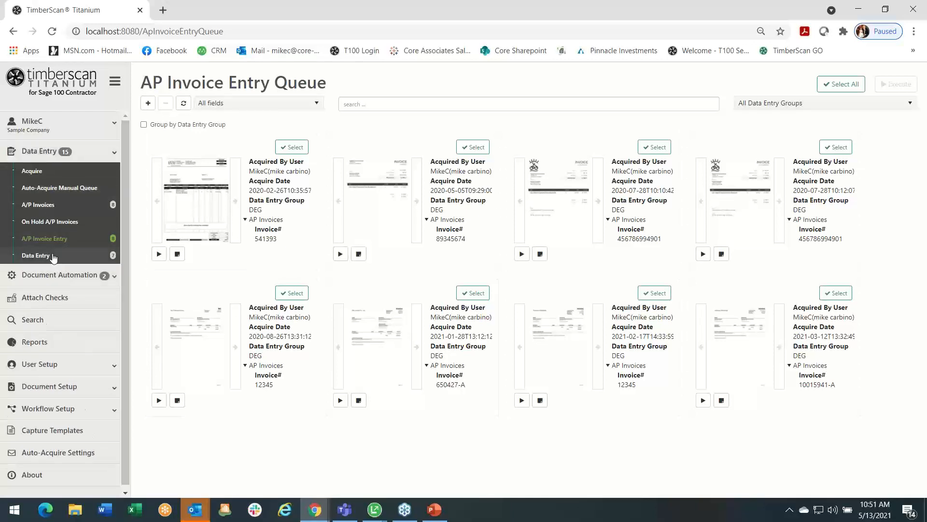
click(36, 255)
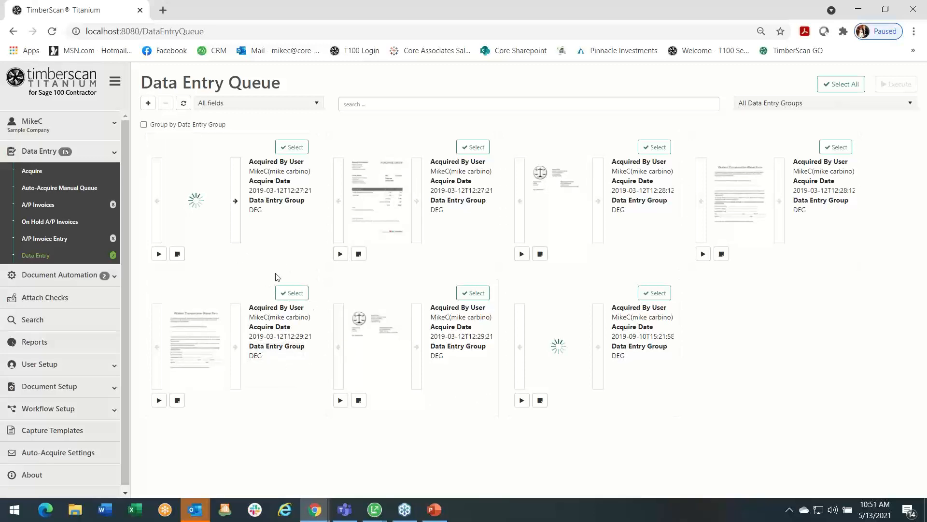
click(340, 254)
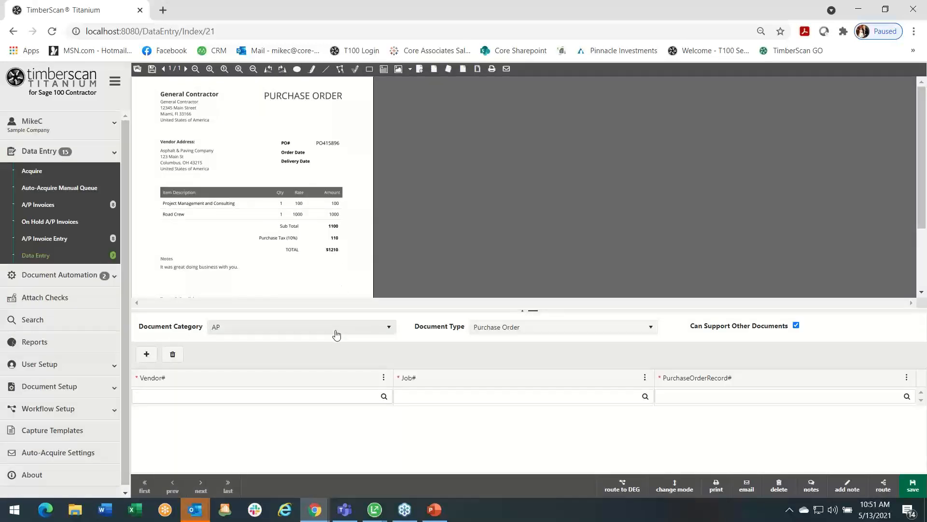
click(304, 399)
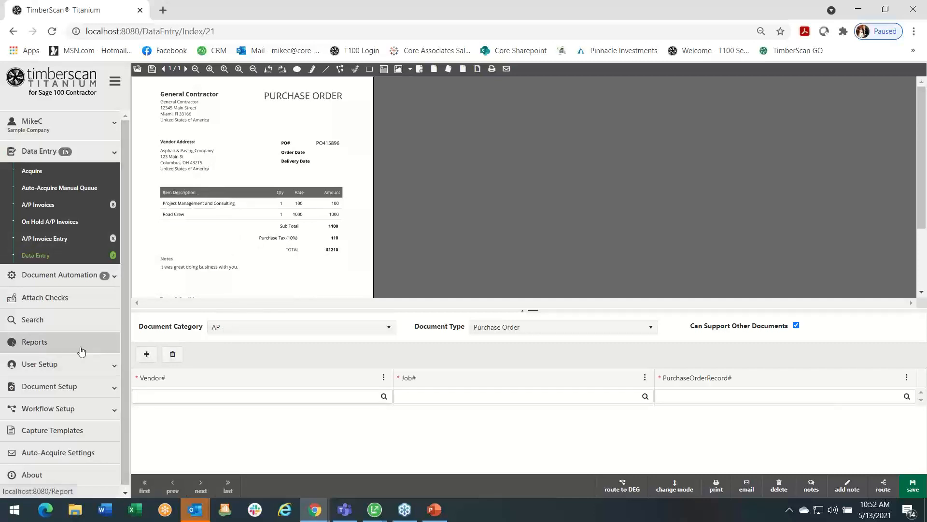
Search the documents with the condition Job# = 186, choosing Williams Post Office from the job lookup
click(36, 322)
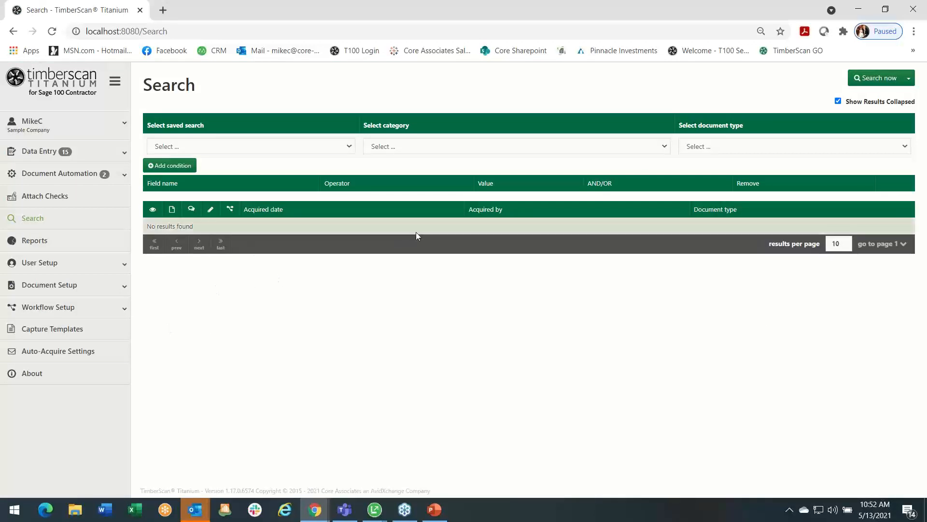
click(163, 166)
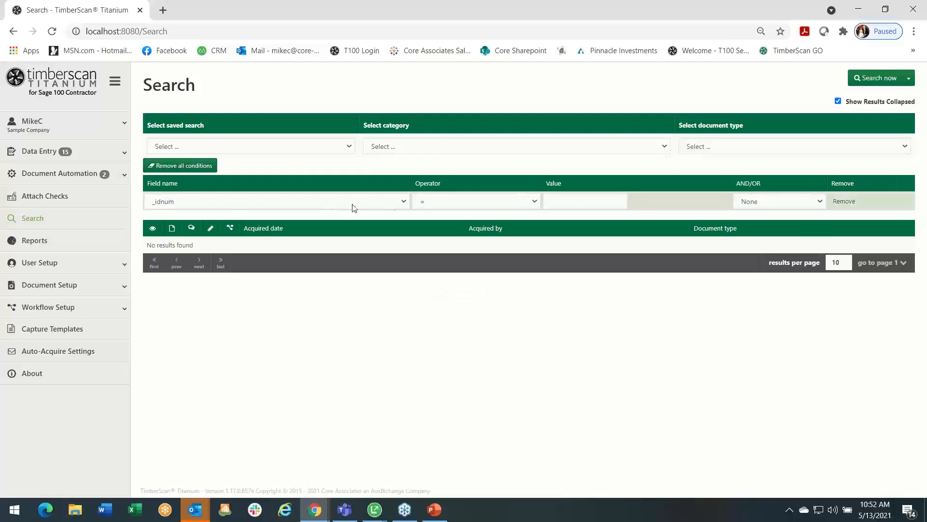
click(404, 202)
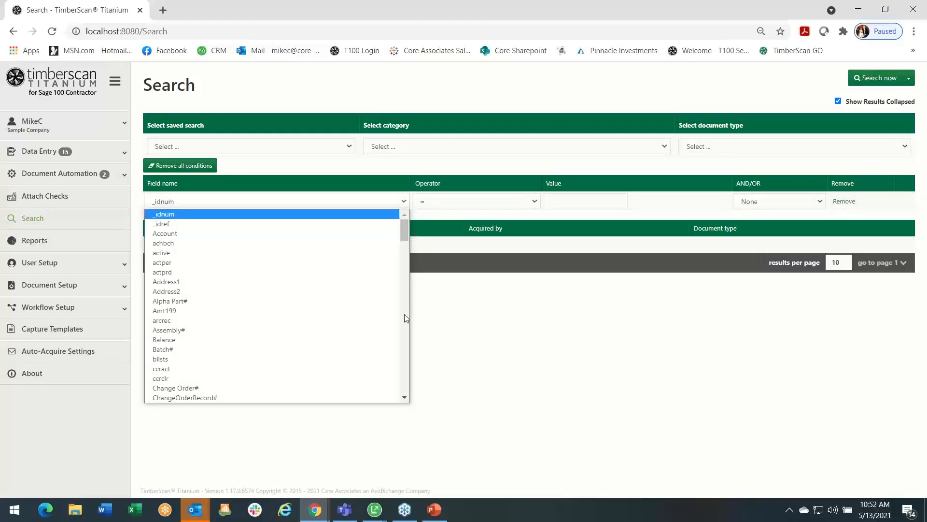
scroll(405, 314, down, 4)
scroll(404, 313, down, 10)
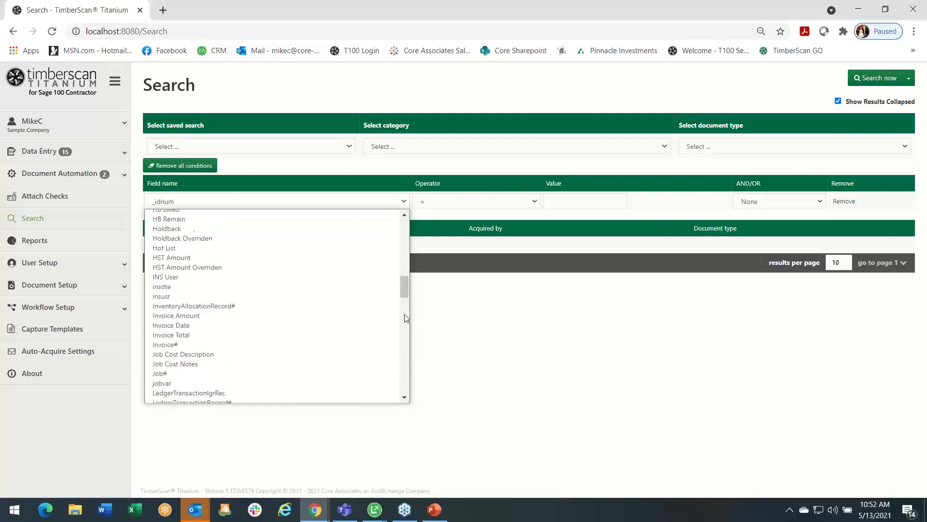
click(243, 373)
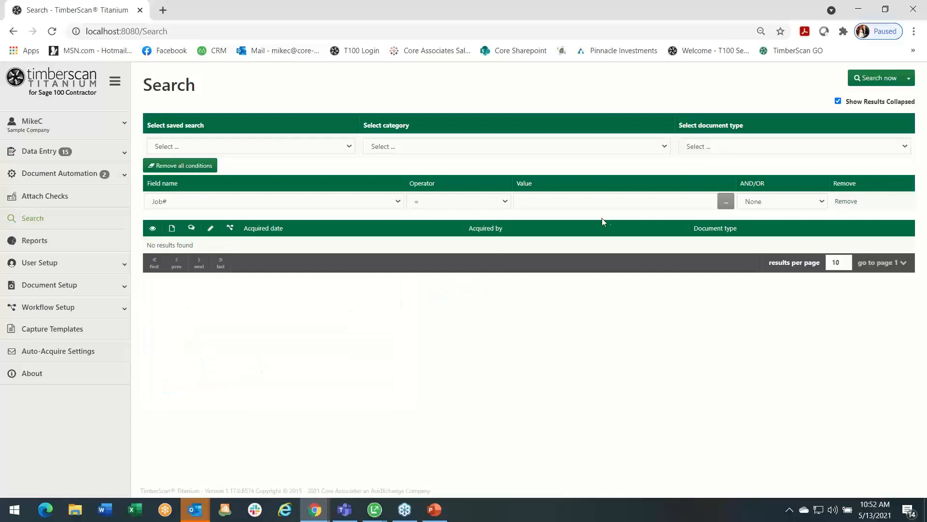
click(727, 203)
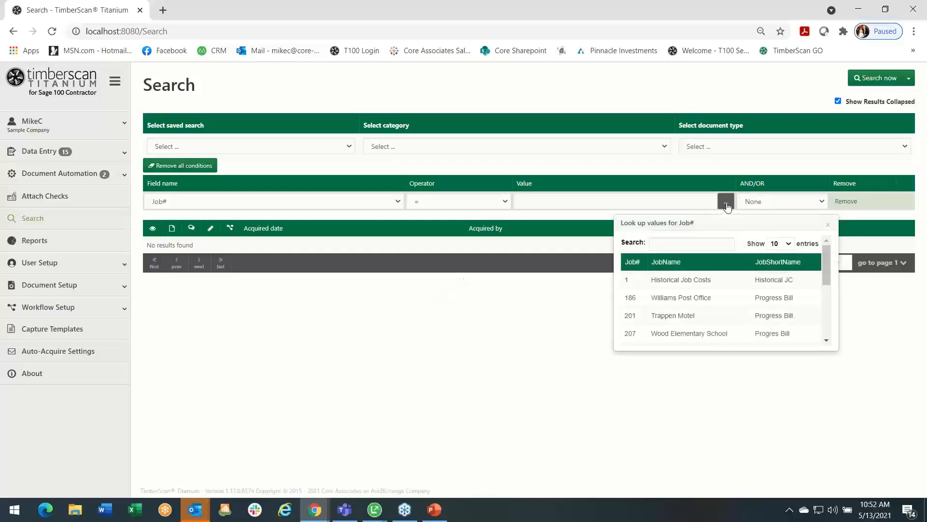
click(691, 299)
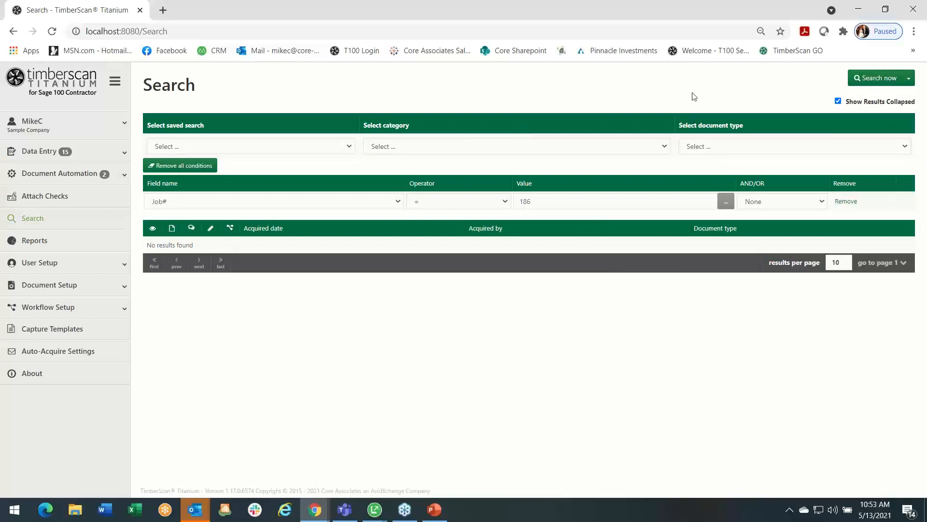
click(872, 81)
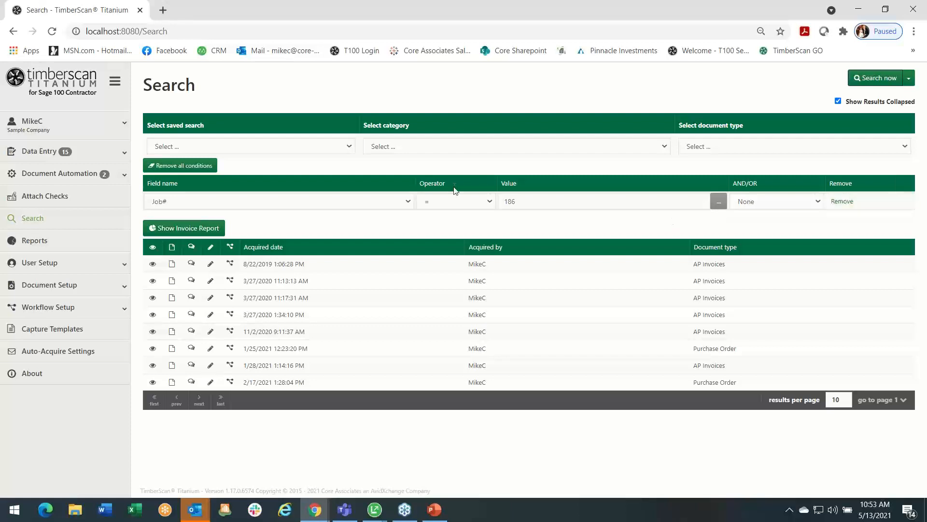
Show the invoice report for the search results and page through to the Payne Electric invoice on page 3
click(186, 231)
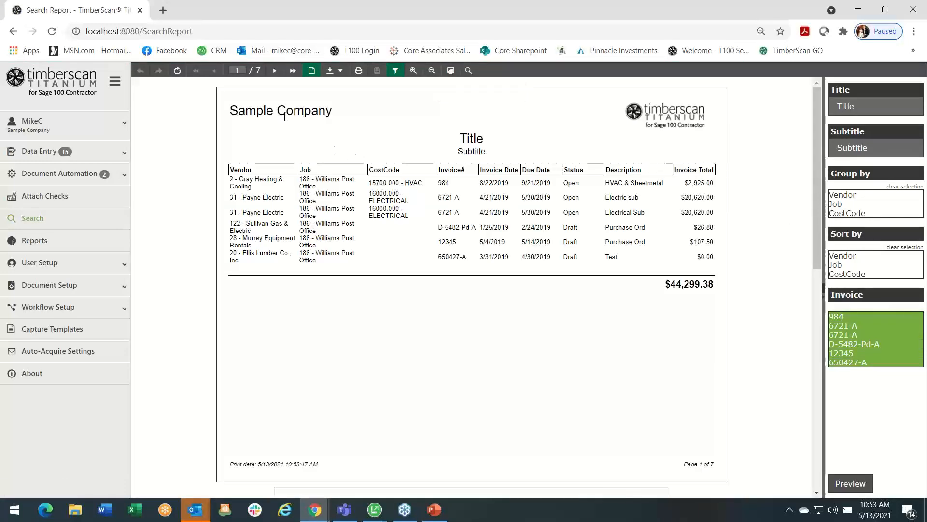
click(275, 72)
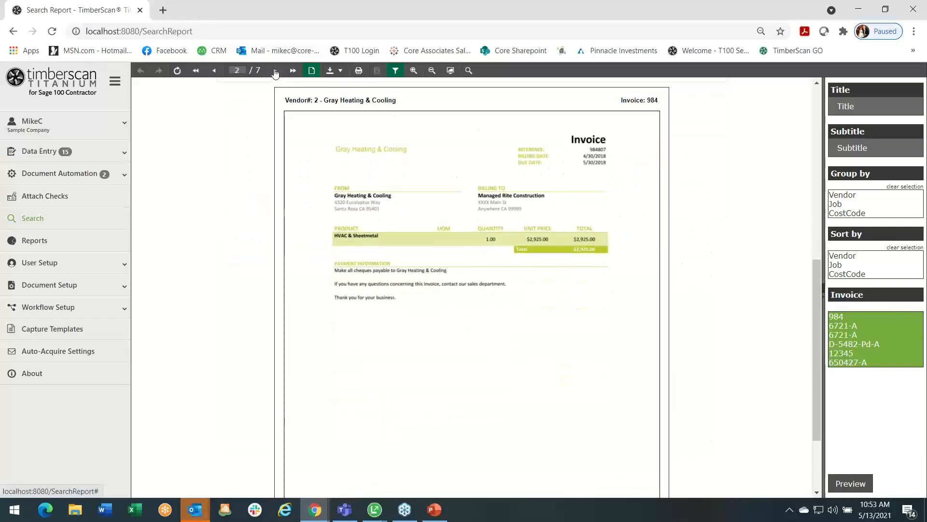
click(276, 72)
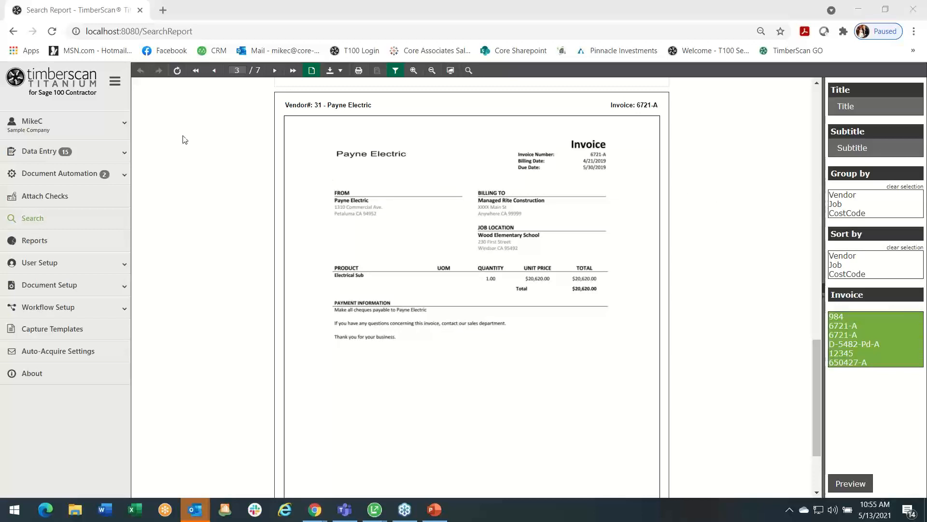
Open the Acquire page for uploading documents from the Data Entry options
click(92, 153)
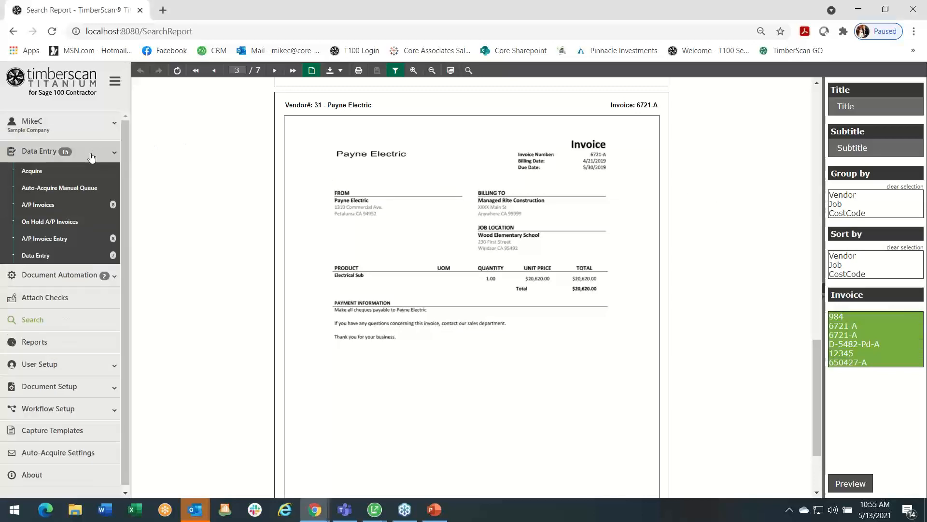
click(40, 172)
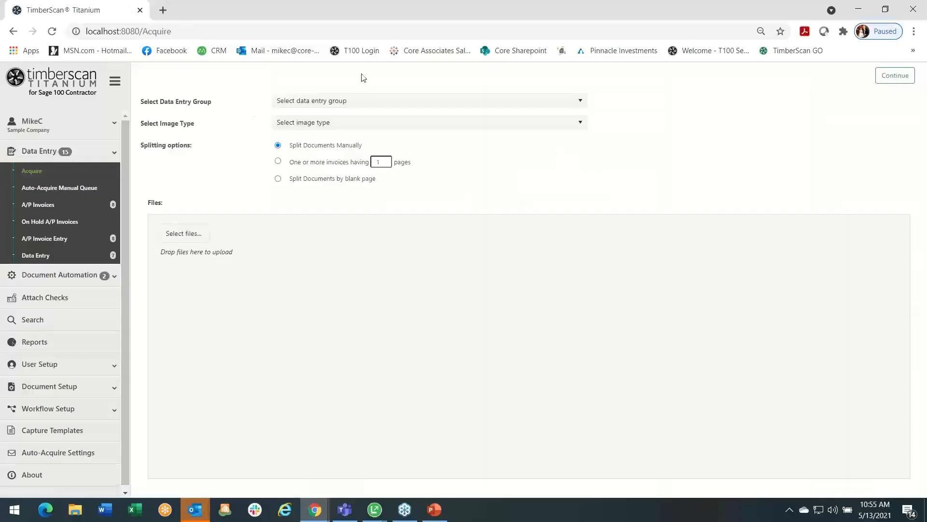